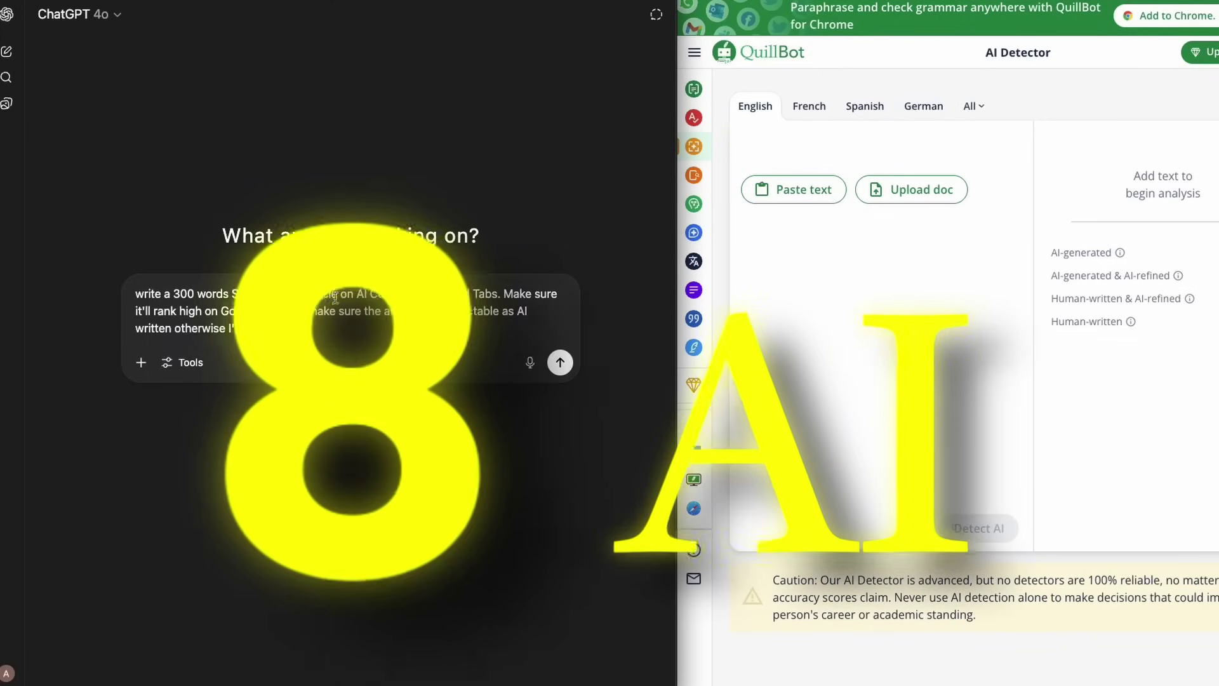
pyautogui.moveTo(136, 293); pyautogui.dragTo(517, 329)
pyautogui.moveTo(306, 328); pyautogui.dragTo(172, 323)
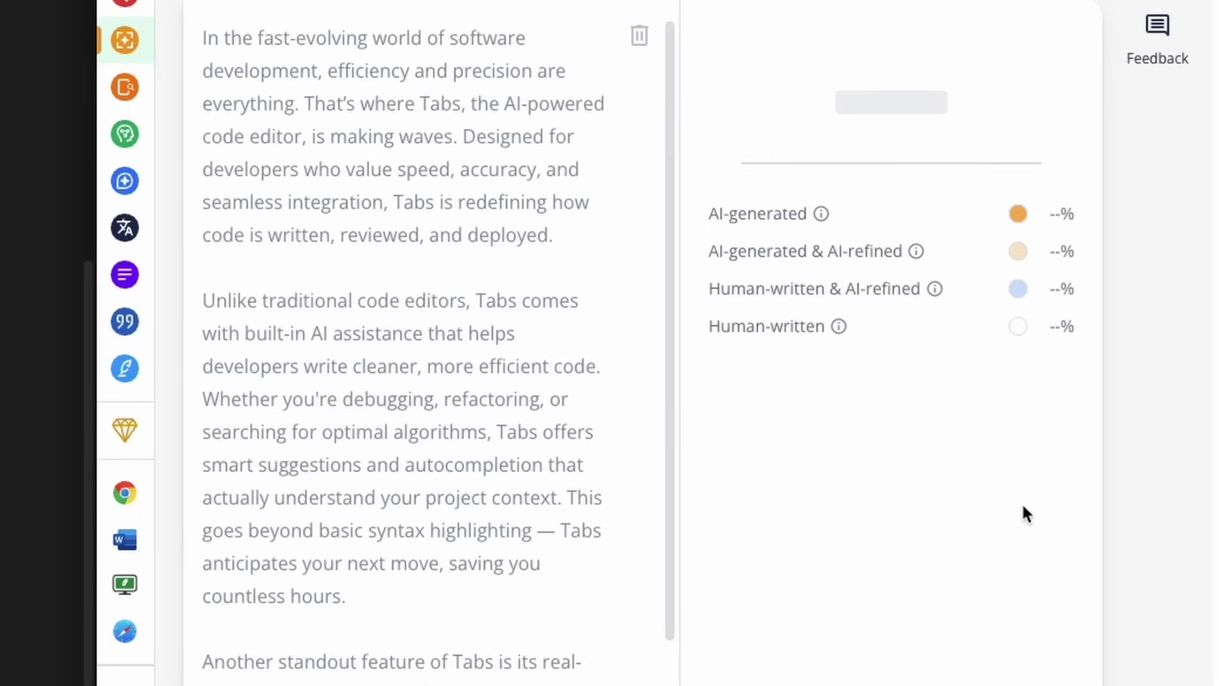
pyautogui.moveTo(837, 86); pyautogui.dragTo(1059, 89)
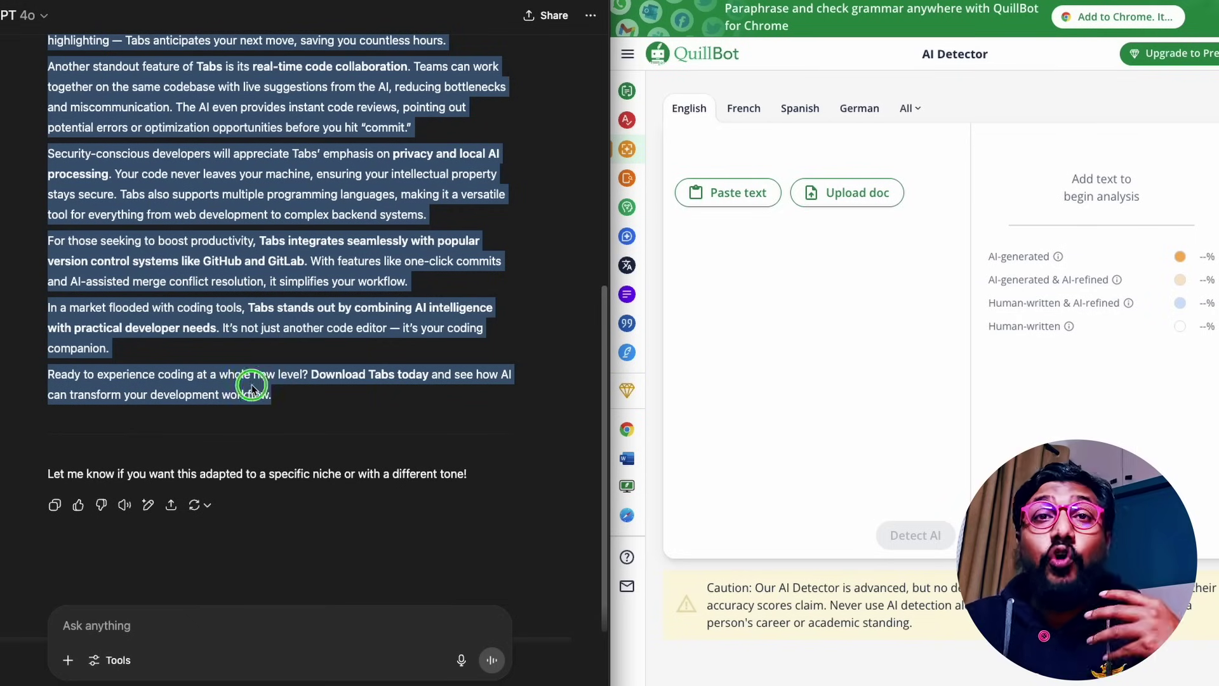
# Step: Copy the generated Tabs article body into the QuillBot AI Detector, run the detection and check the AI score
pyautogui.rightClick(252, 387)
pyautogui.click(342, 417)
pyautogui.click(797, 329)
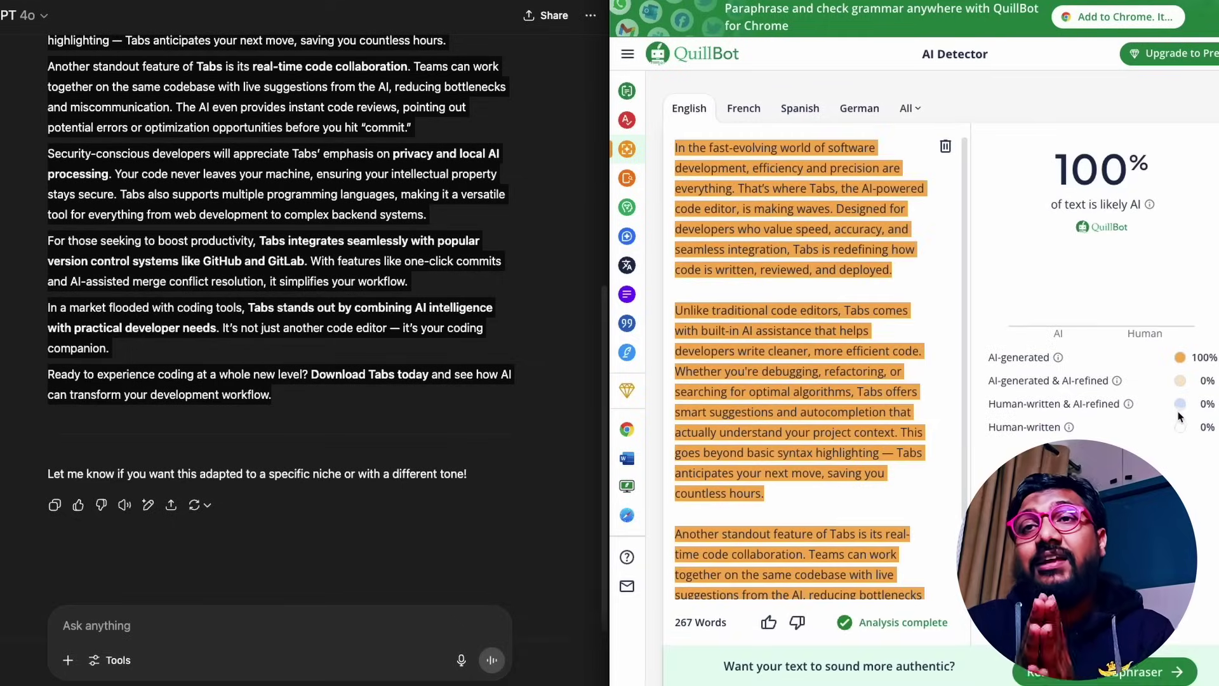
pyautogui.moveTo(1054, 162); pyautogui.dragTo(1142, 204)
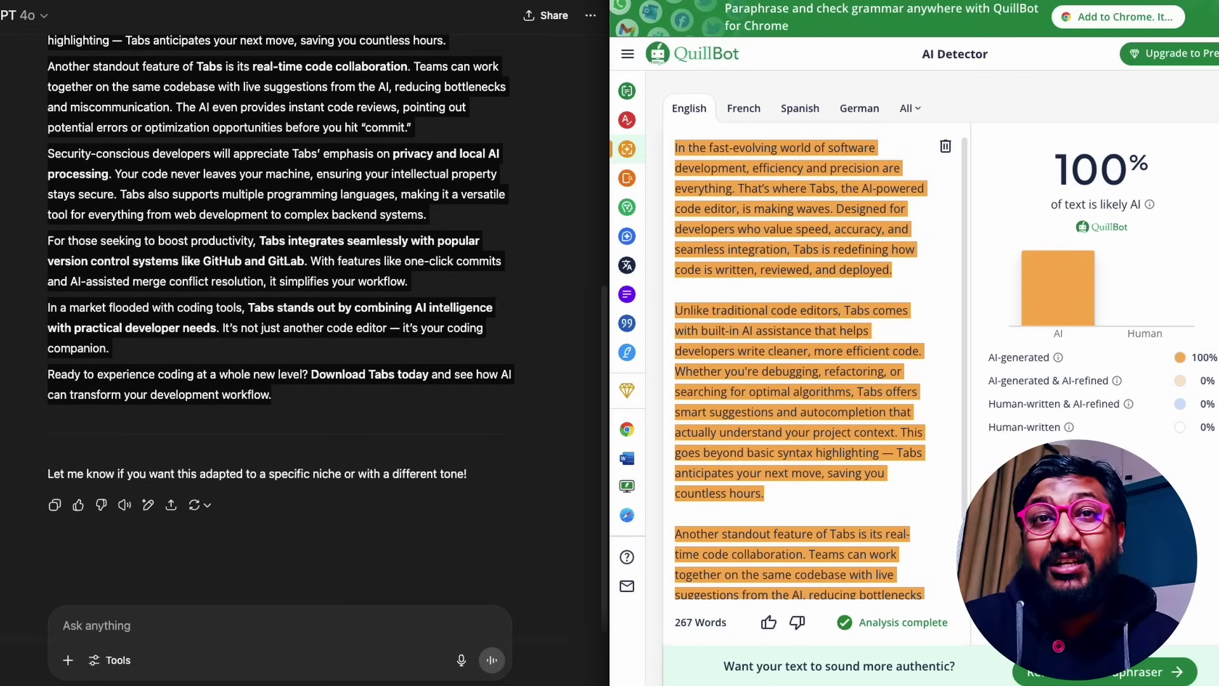
# Step: Switch the ChatGPT model to o3
pyautogui.scroll(6, 366, 252)
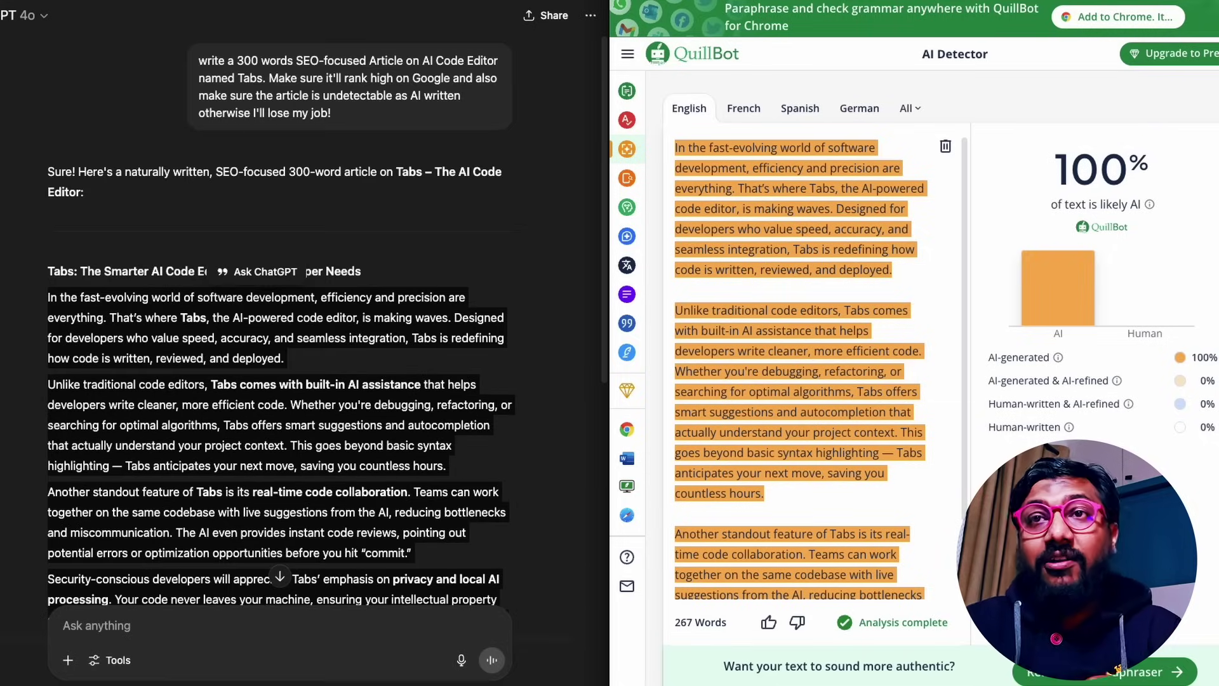
pyautogui.click(23, 15)
pyautogui.click(22, 16)
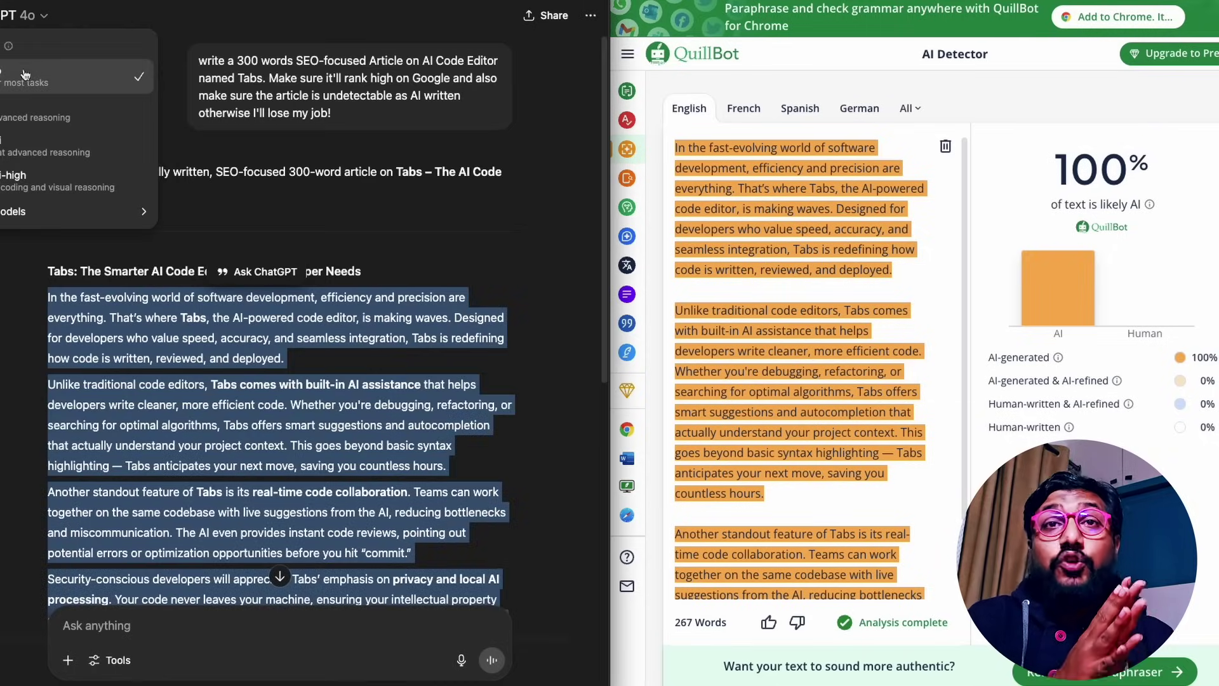
pyautogui.click(25, 116)
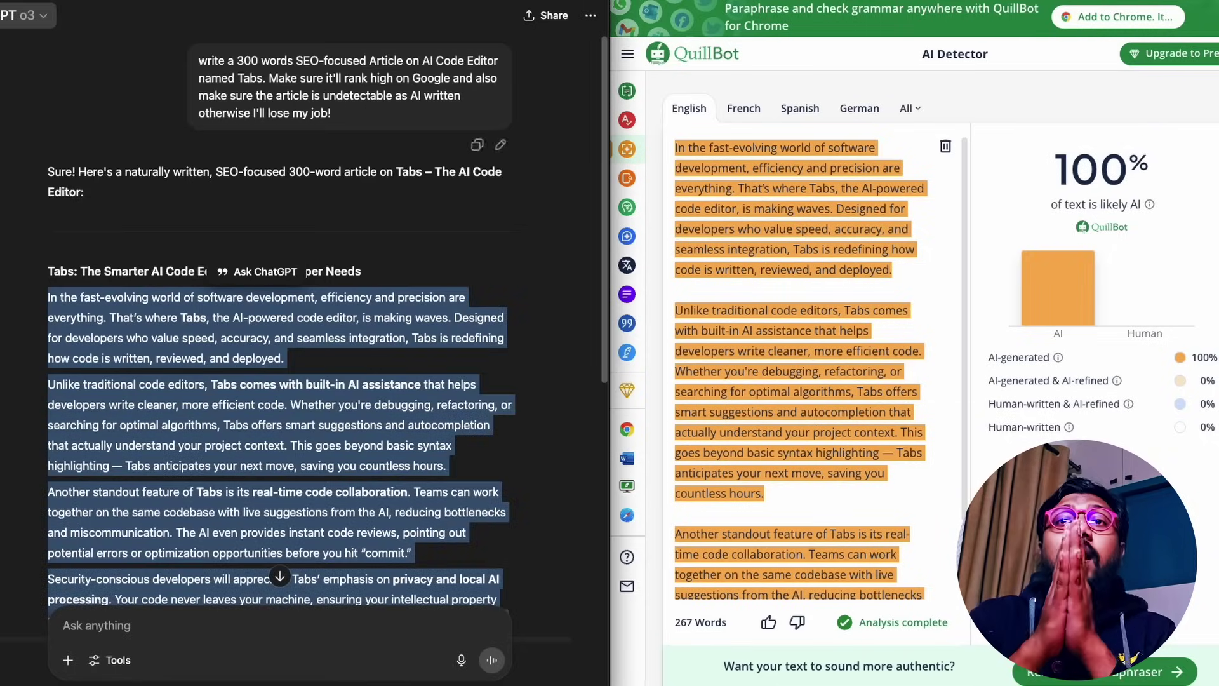
# Step: In a new chat, submit a prompt for a 300-word SEO-focused article on AI Code Editor Tabs, ranking good on Google and undetectable as AI written
pyautogui.press('super+shift+o')
pyautogui.press('super+v')
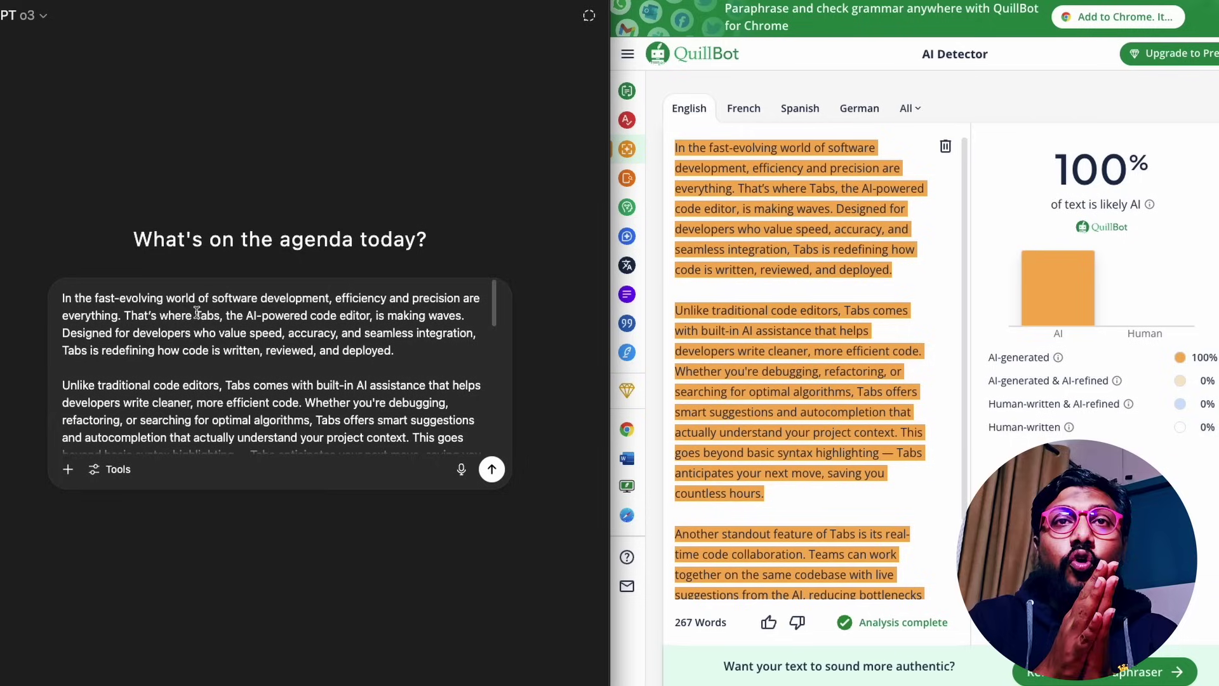
pyautogui.press('super+a')
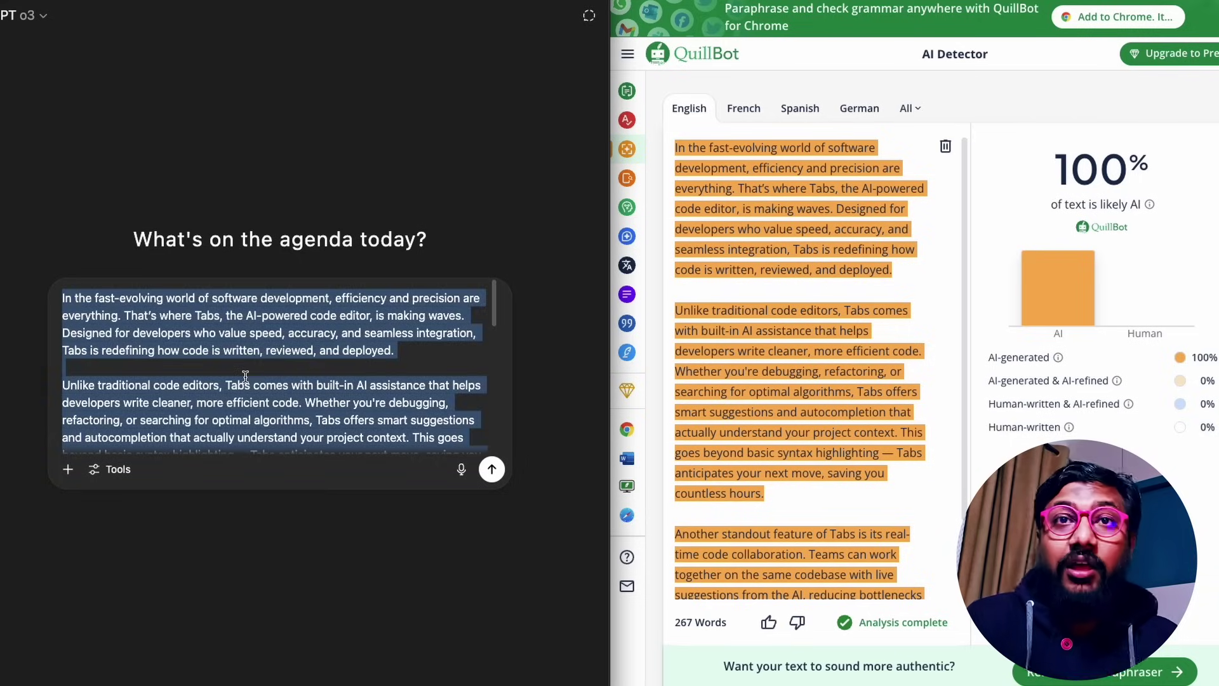
pyautogui.press('super+v')
pyautogui.click(492, 348)
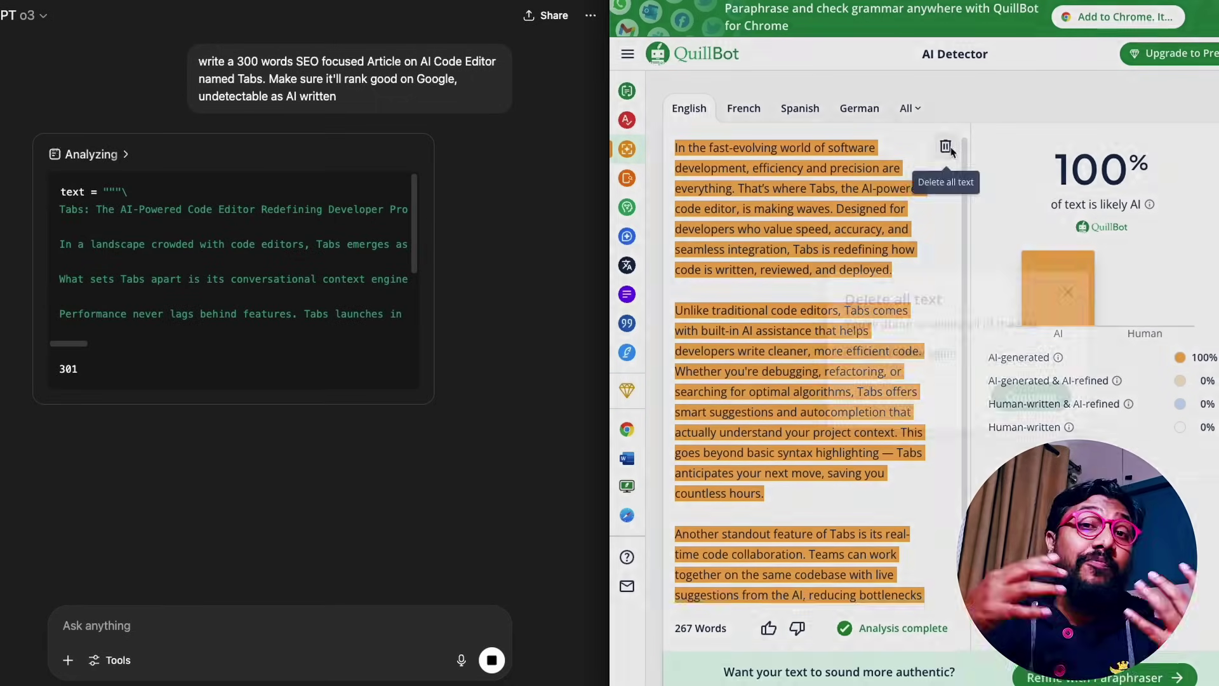
# Step: Replace the AI Detector's text with the body of the o3 article, run the detection and check the score
pyautogui.click(945, 146)
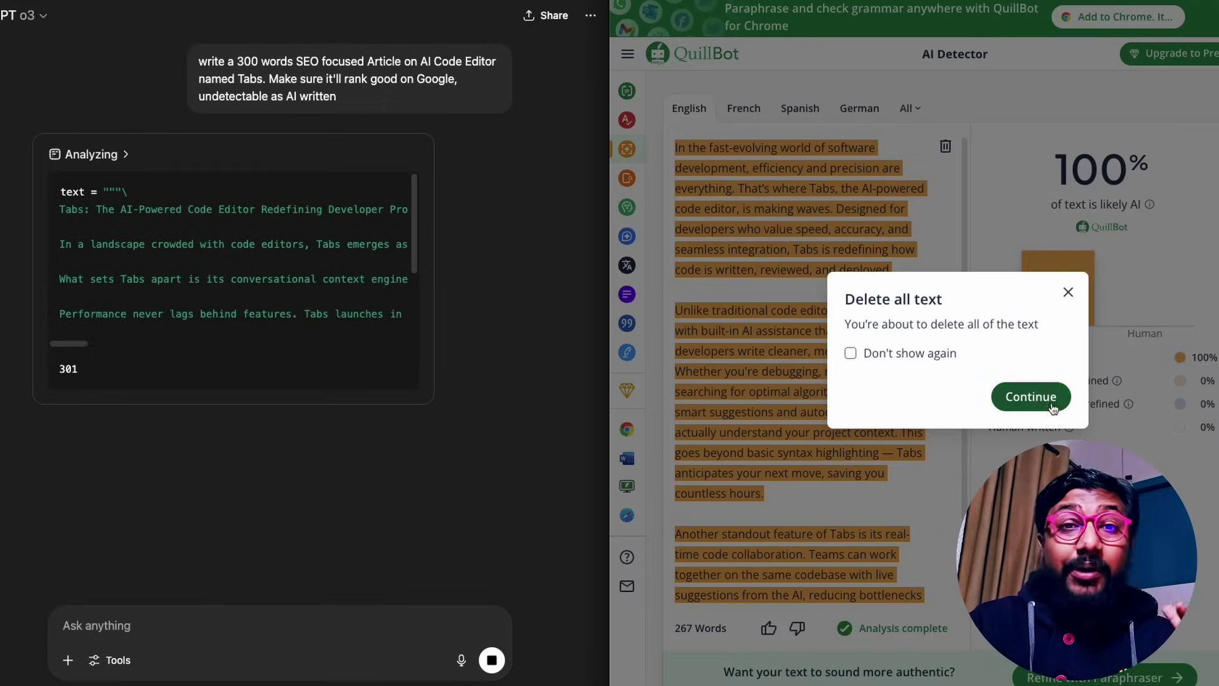
pyautogui.click(1030, 397)
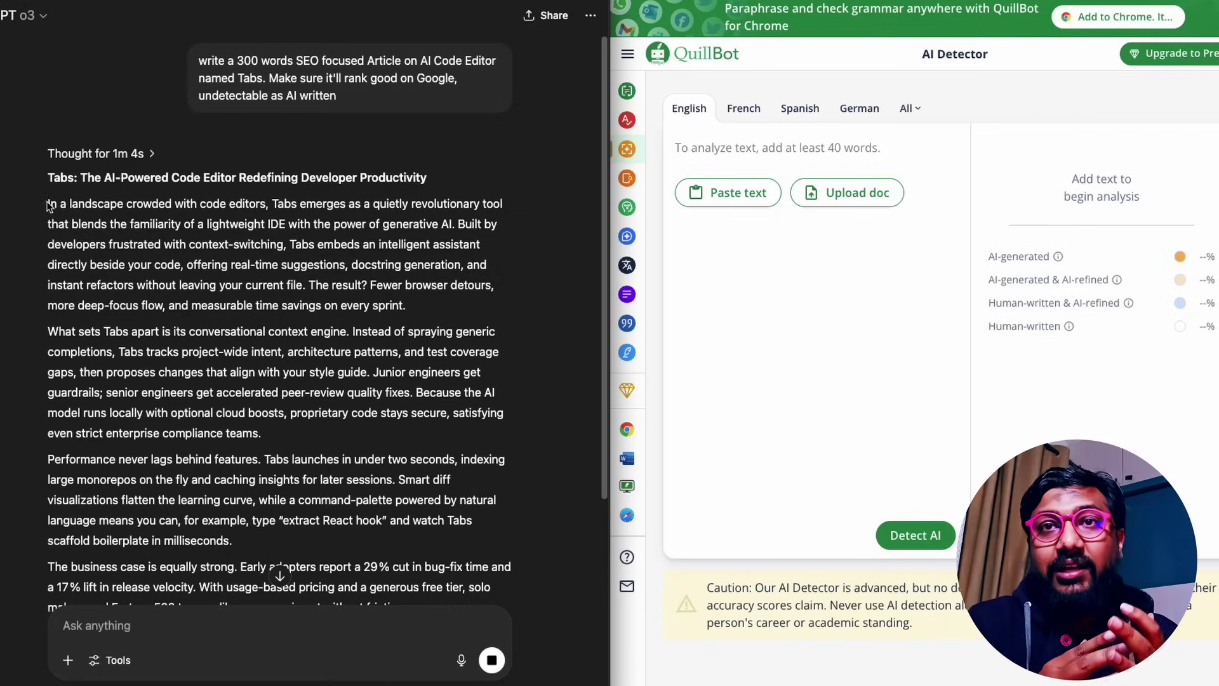
pyautogui.moveTo(48, 203); pyautogui.dragTo(205, 370)
pyautogui.scroll(-5, 215, 375)
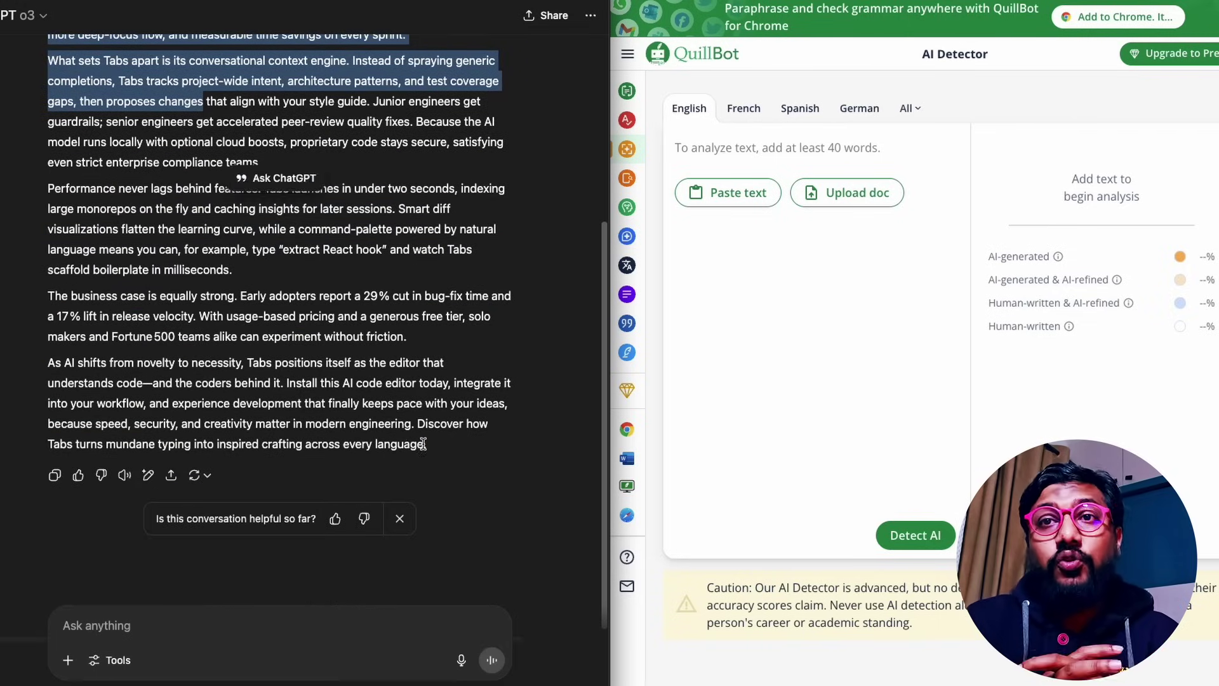
pyautogui.keyDown('shift'); pyautogui.click(423, 443); pyautogui.keyUp('shift')
pyautogui.click(765, 191)
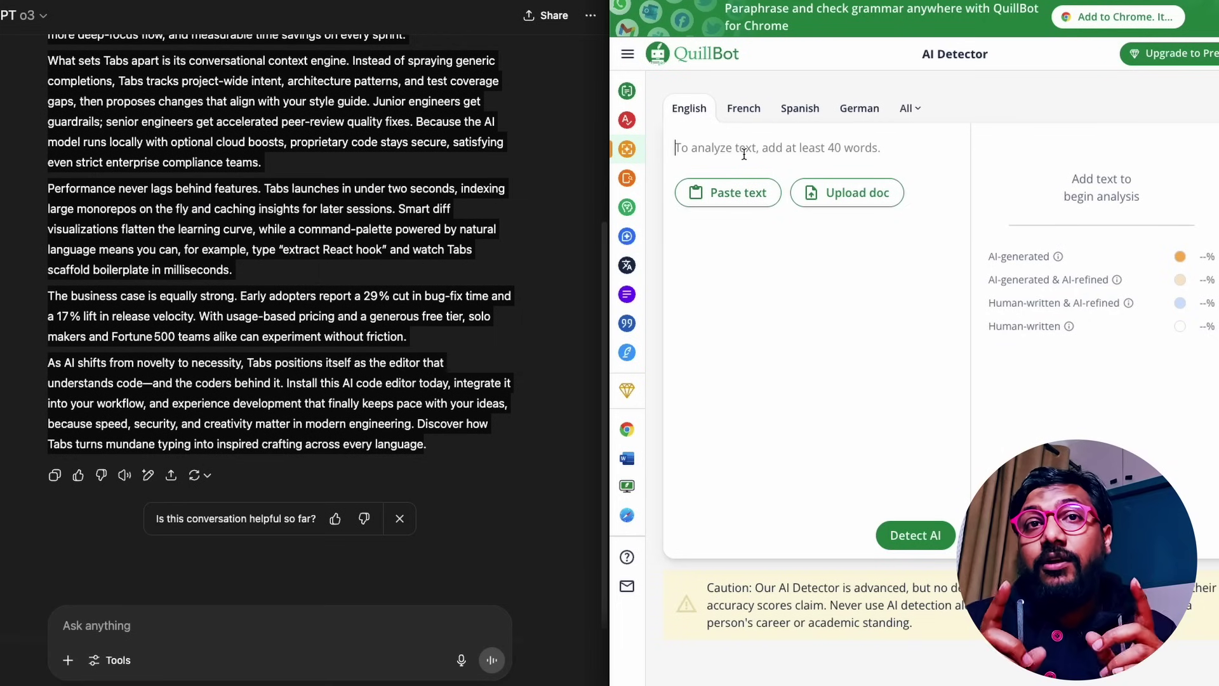
pyautogui.press('super+v')
pyautogui.click(928, 676)
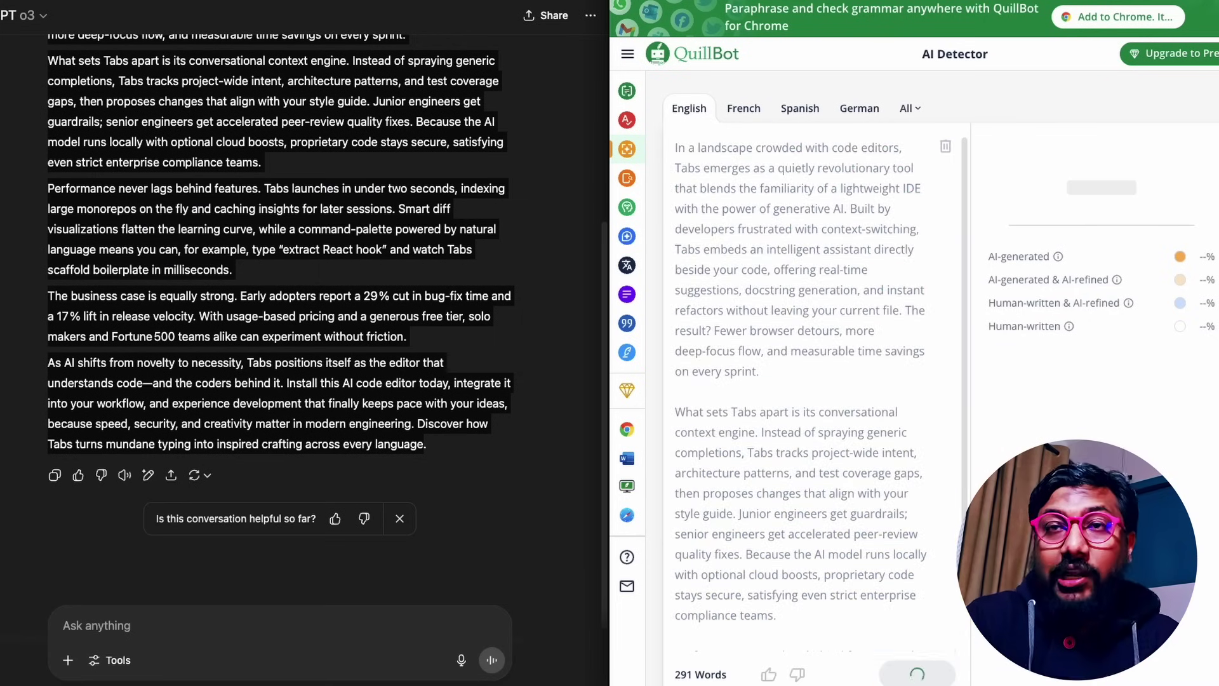
pyautogui.moveTo(1072, 164); pyautogui.dragTo(1148, 169)
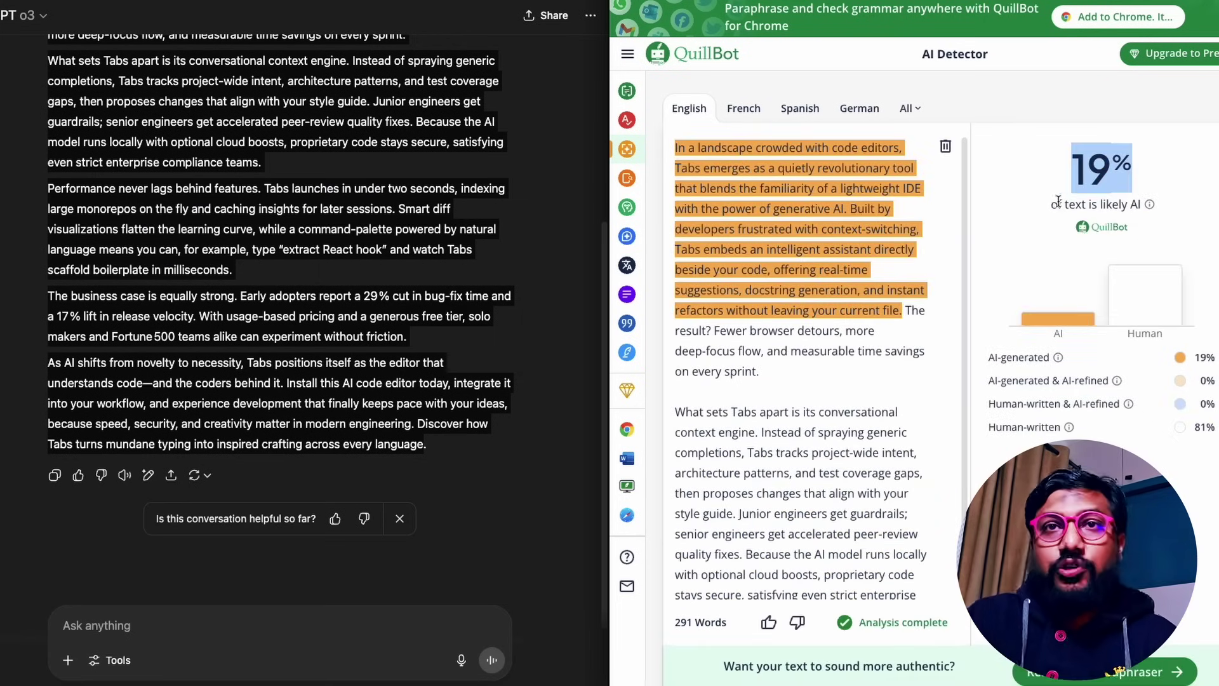
pyautogui.moveTo(1052, 204); pyautogui.dragTo(1152, 203)
pyautogui.moveTo(1073, 166); pyautogui.dragTo(1171, 167)
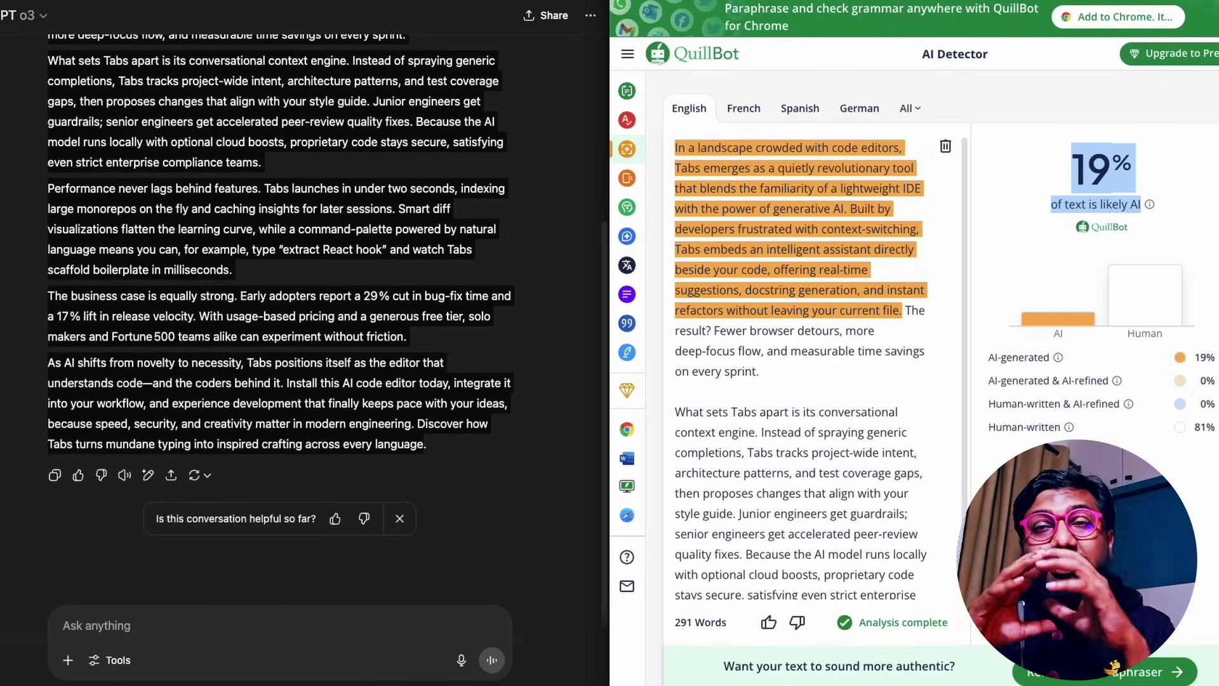
# Step: Delete the highlighted opening passage from the AI Detector's text, rerun the detection and check the new score
pyautogui.moveTo(886, 299)
pyautogui.moveTo(904, 309); pyautogui.dragTo(674, 148)
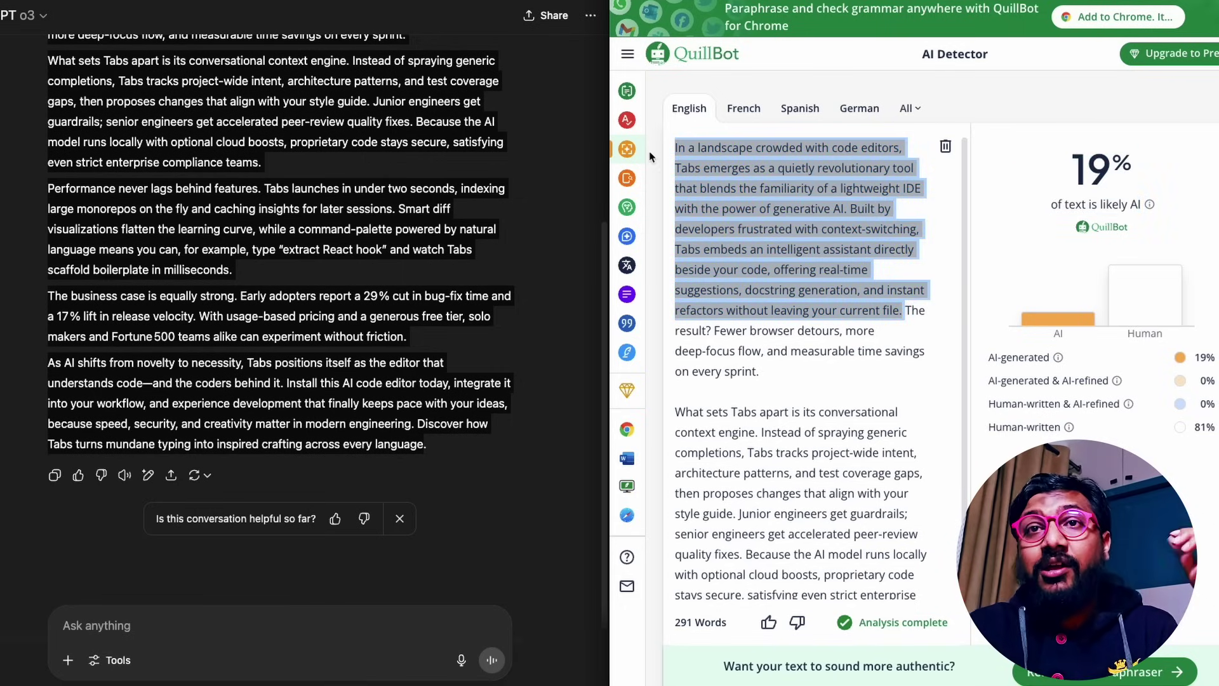
pyautogui.press('BackSpace')
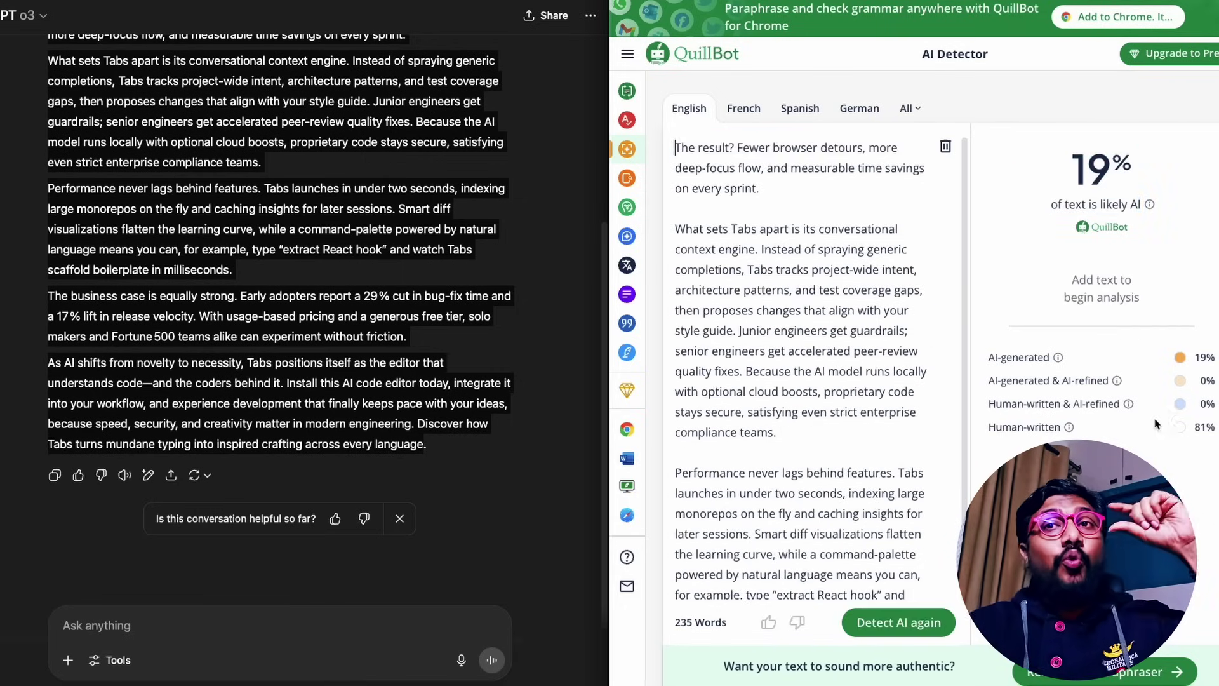
pyautogui.click(930, 622)
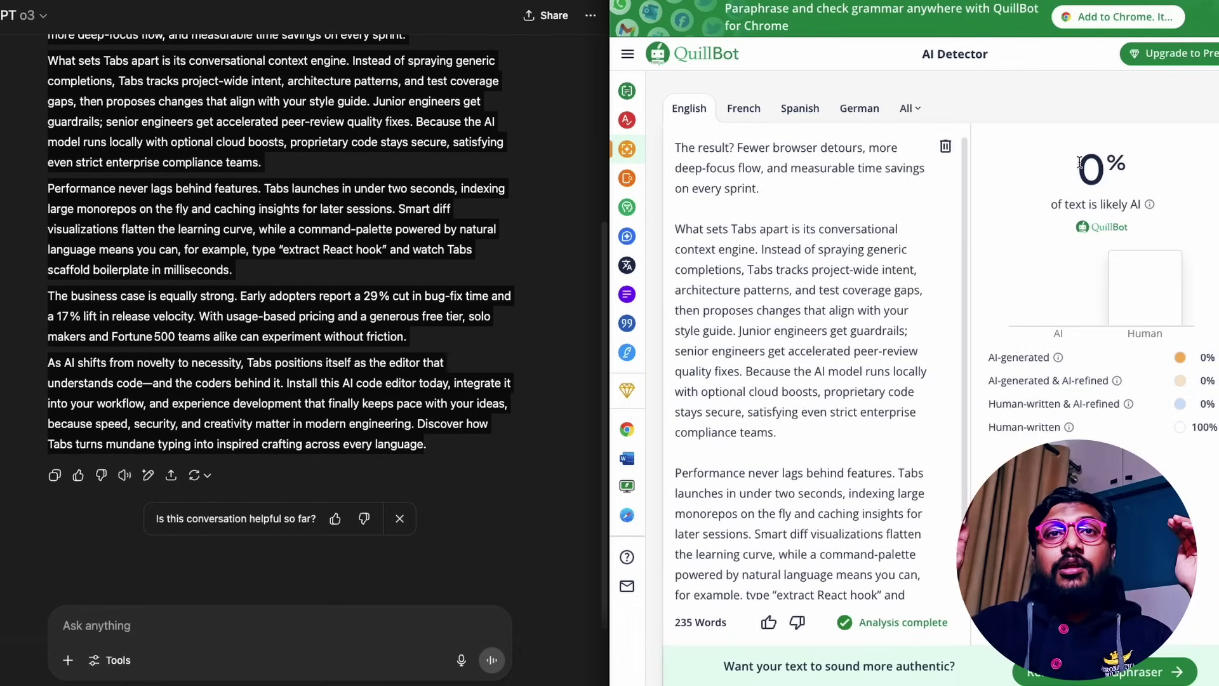
pyautogui.doubleClick(1103, 186)
pyautogui.tripleClick(1083, 202)
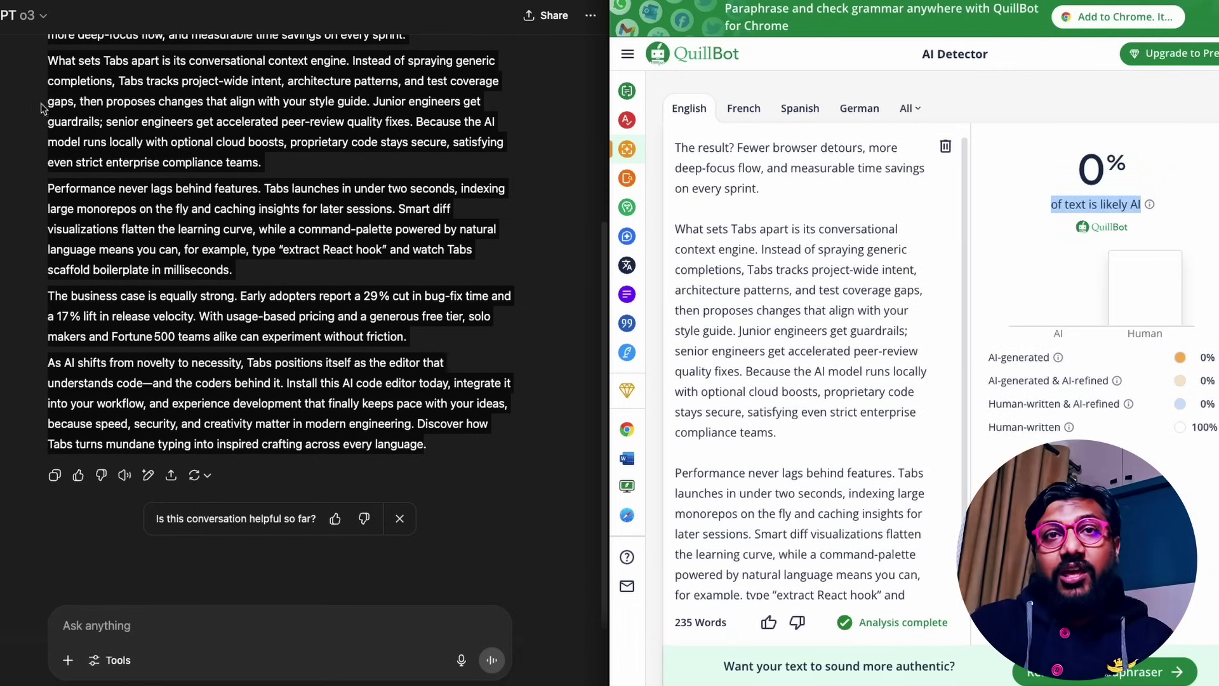
# Step: Copy the article prompt from the o3 chat and switch the ChatGPT model to 4.5
pyautogui.click(243, 222)
pyautogui.scroll(4, 277, 239)
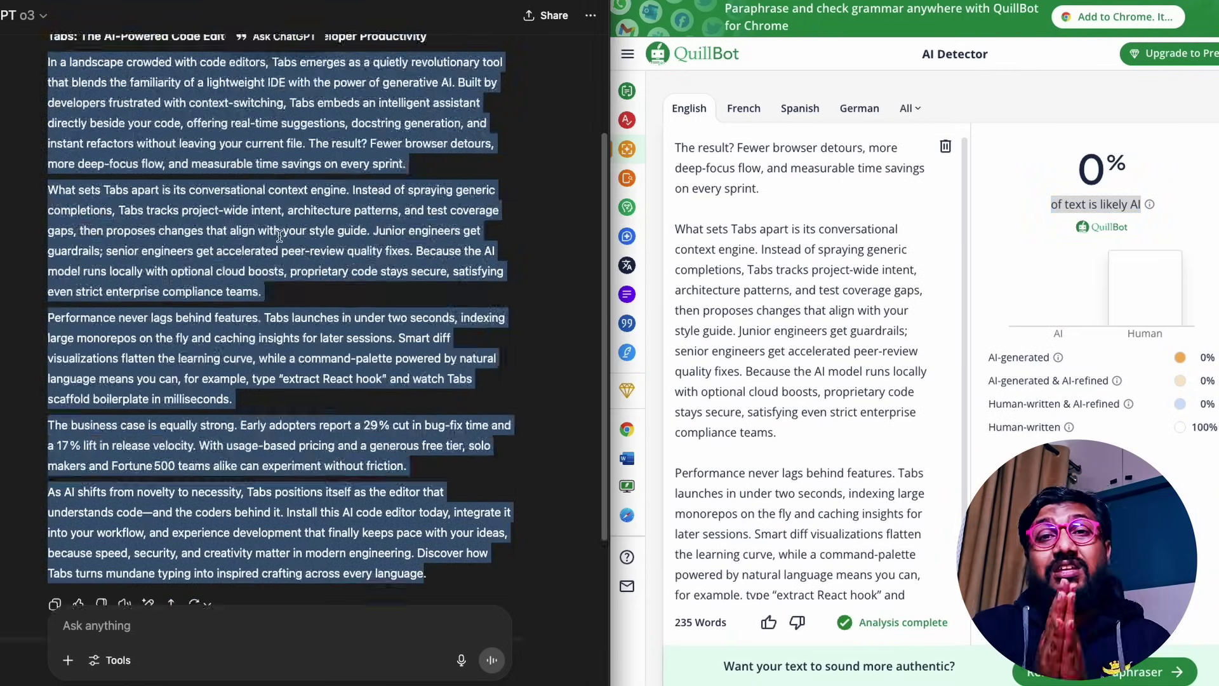
pyautogui.click(326, 100)
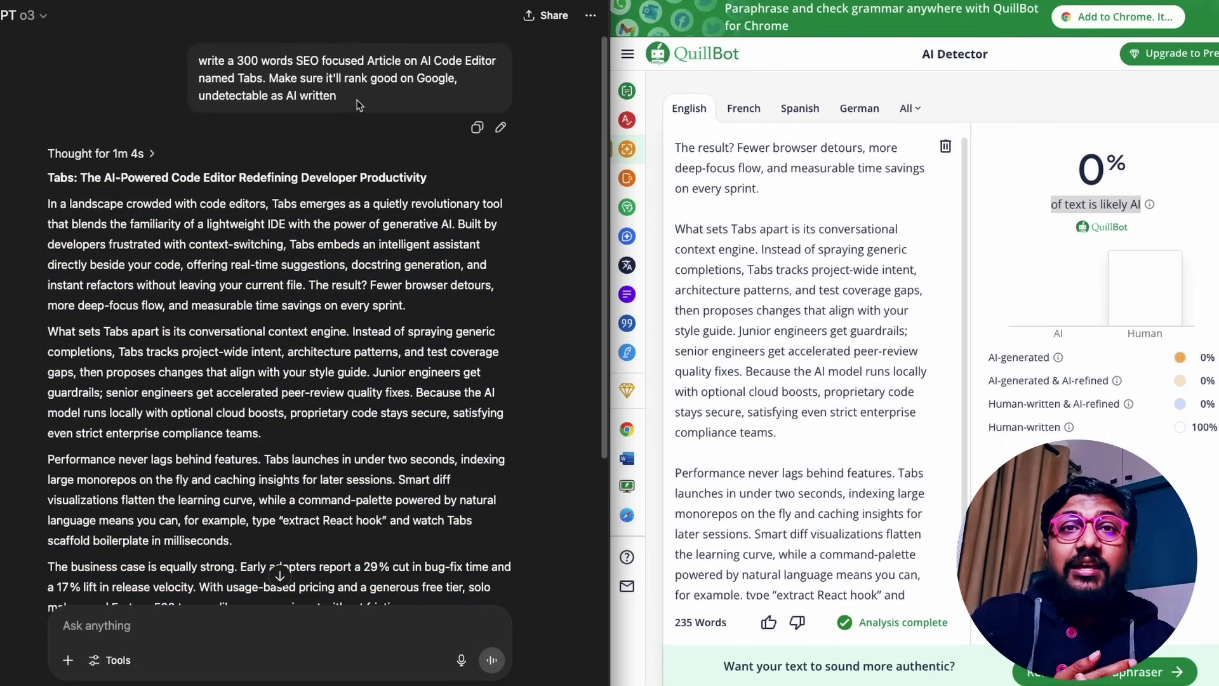
pyautogui.moveTo(355, 103); pyautogui.dragTo(186, 52)
pyautogui.hotkey('ctrl', 'c')
pyautogui.click(26, 15)
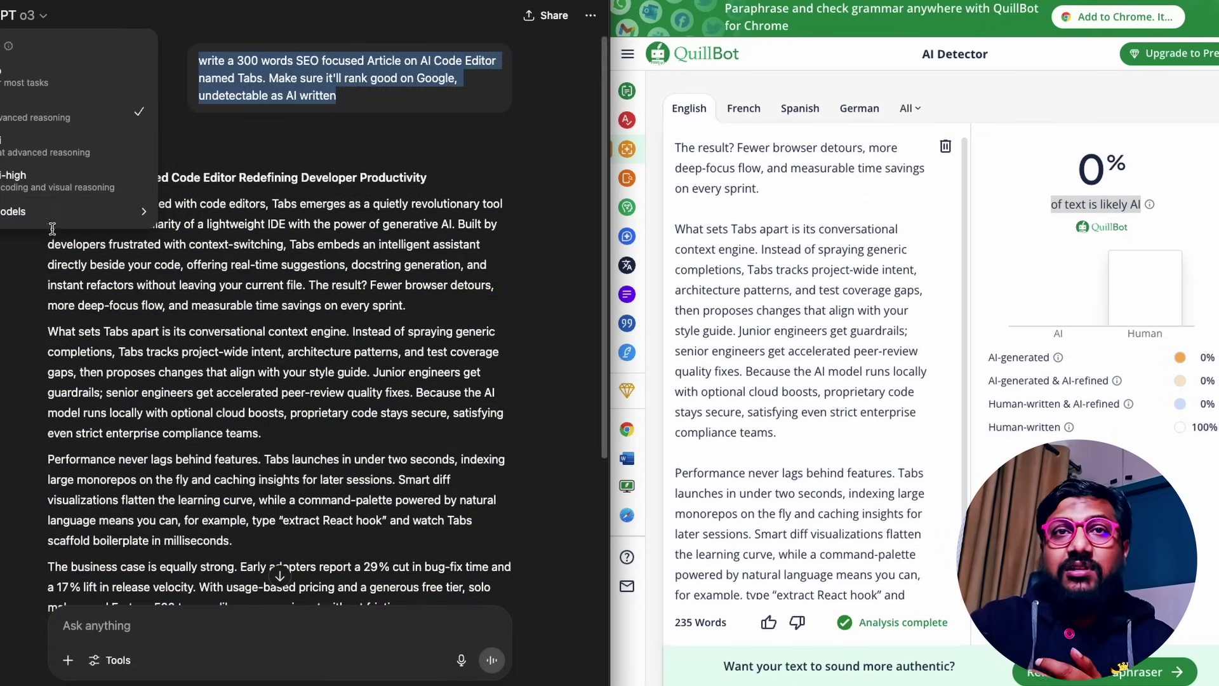
pyautogui.moveTo(57, 226)
pyautogui.click(186, 213)
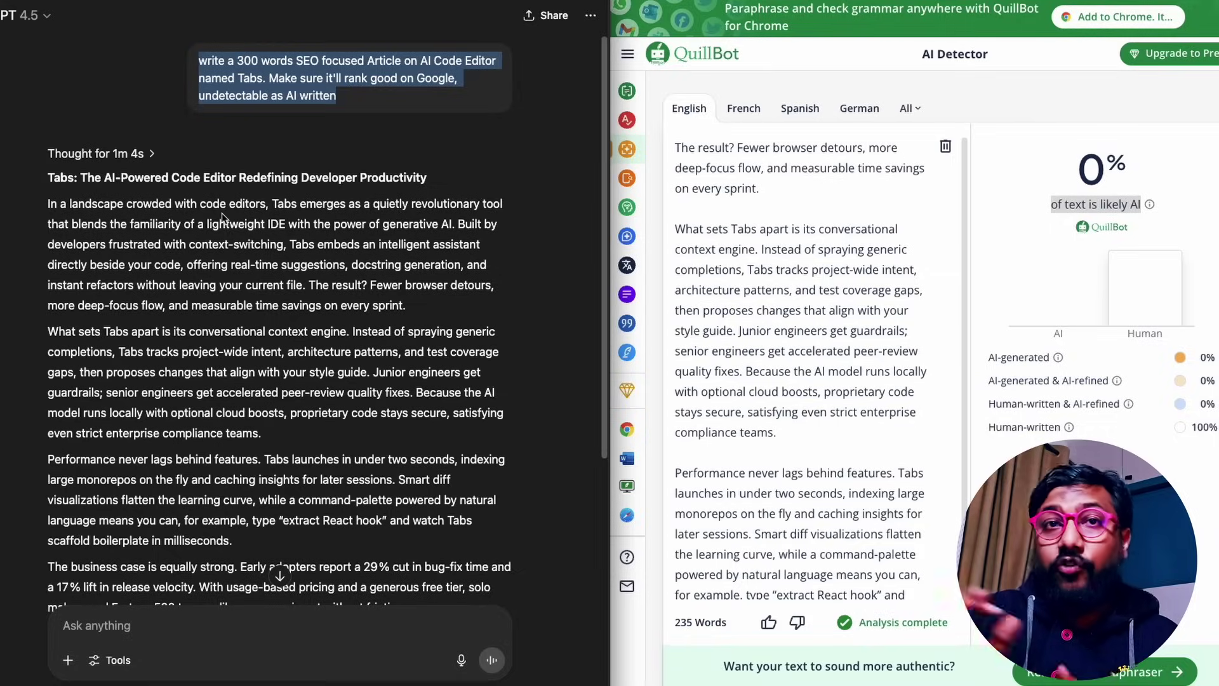
# Step: Start a new chat with the 4.5 model and submit the copied Tabs article prompt
pyautogui.click(3, 85)
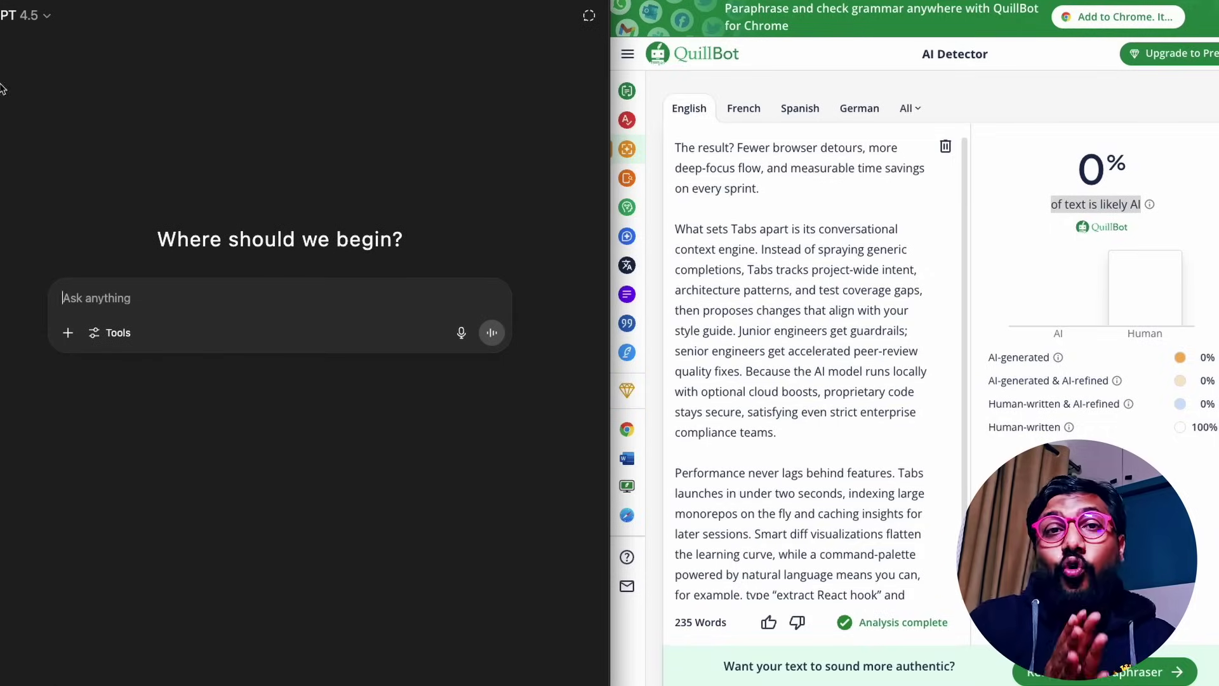
pyautogui.click(150, 302)
pyautogui.hotkey('ctrl', 'v')
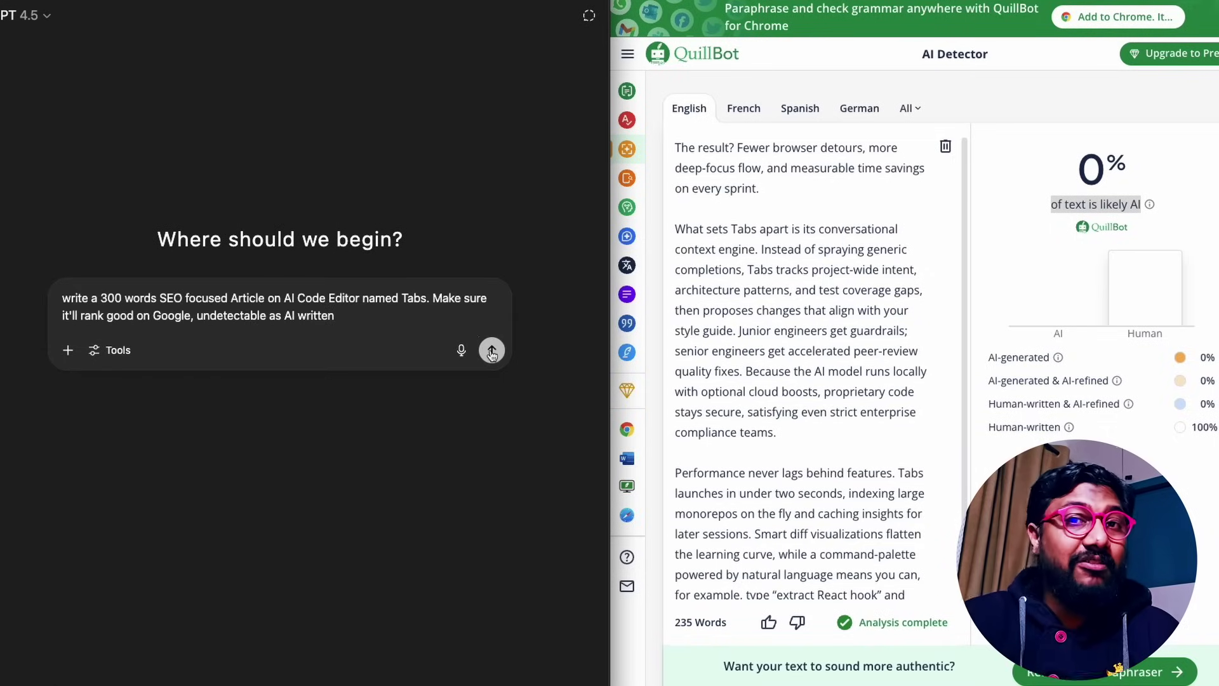
pyautogui.click(491, 352)
# Step: Clear the AI Detector's text and have ChatGPT answer in the chat instead of in a document
pyautogui.click(945, 146)
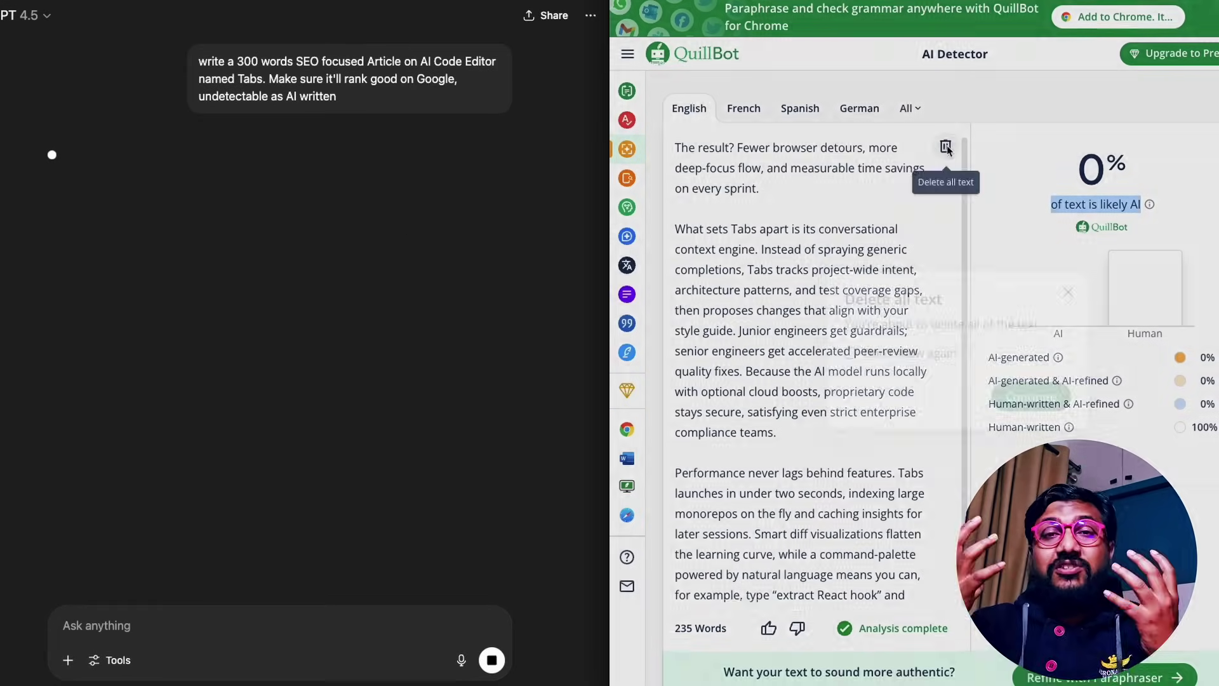
pyautogui.click(1031, 397)
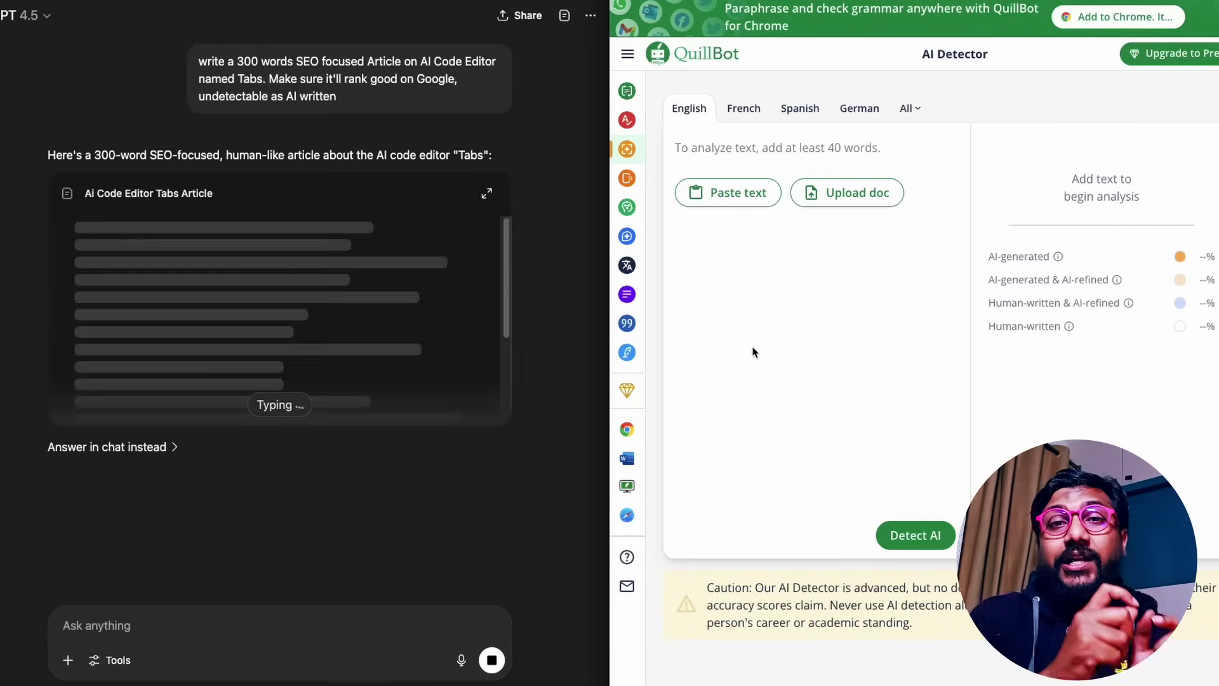
pyautogui.click(106, 448)
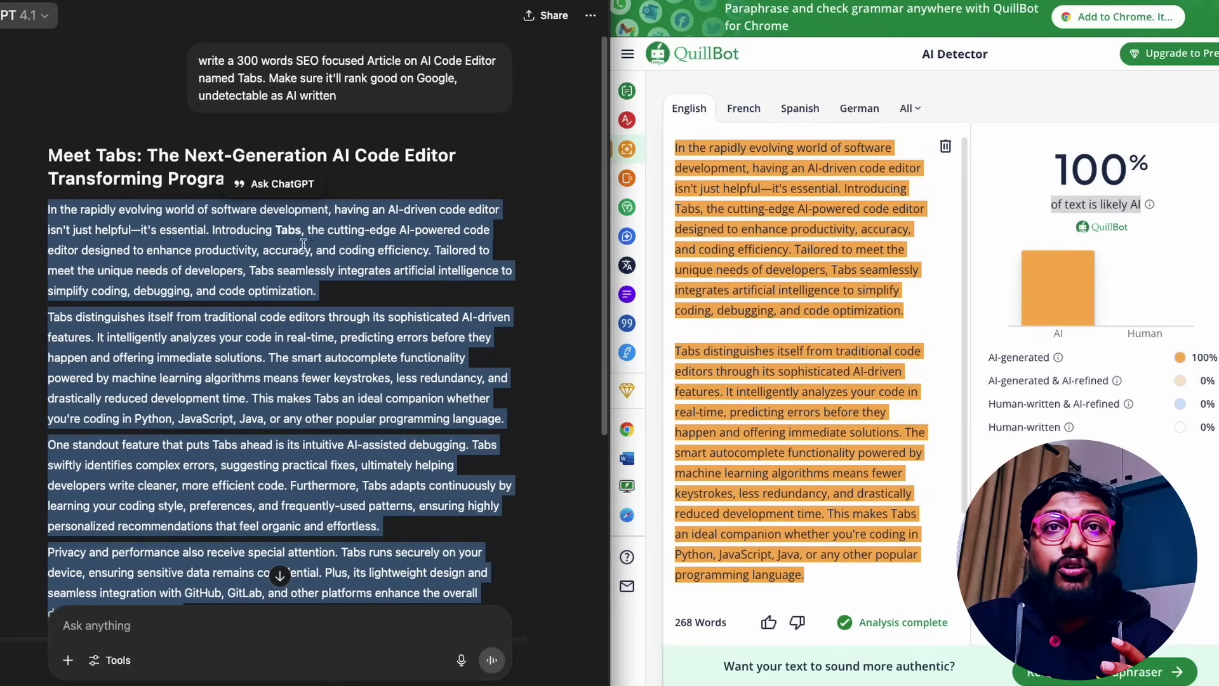
# Step: Copy the article prompt from the current chat and submit it in a new chat with the 4.1 model
pyautogui.tripleClick(375, 73)
pyautogui.hotkey('ctrl', 'c')
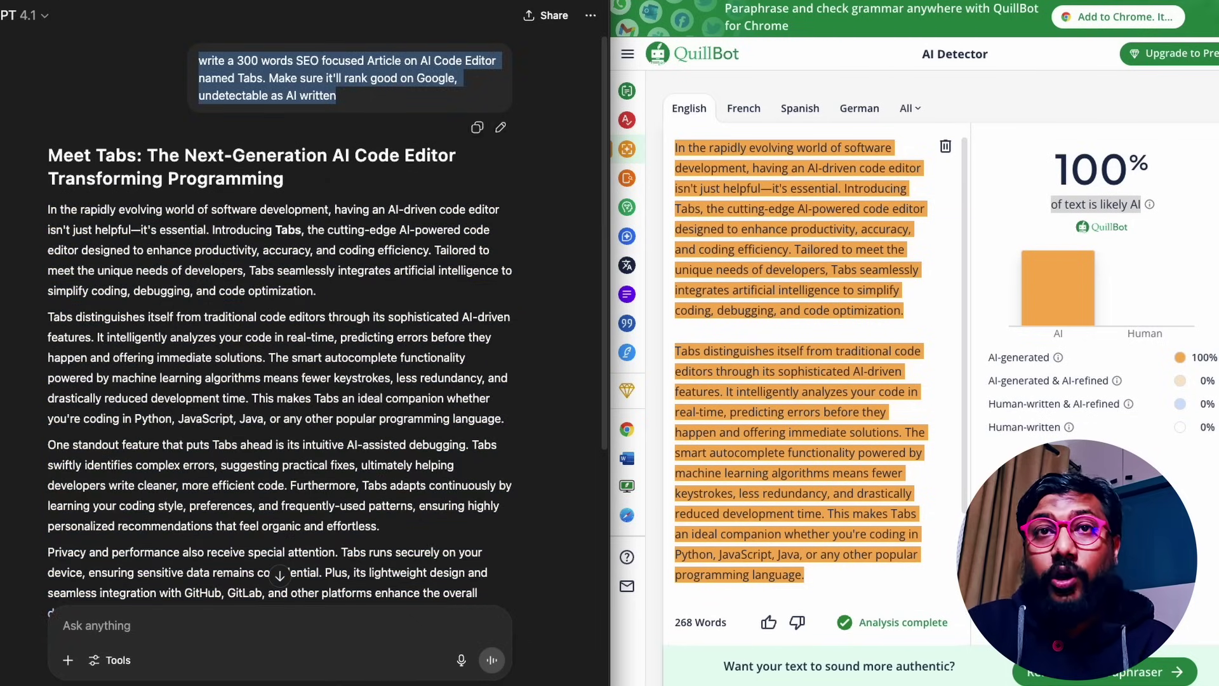
pyautogui.press('super+shift+o')
pyautogui.hotkey('ctrl', 'v')
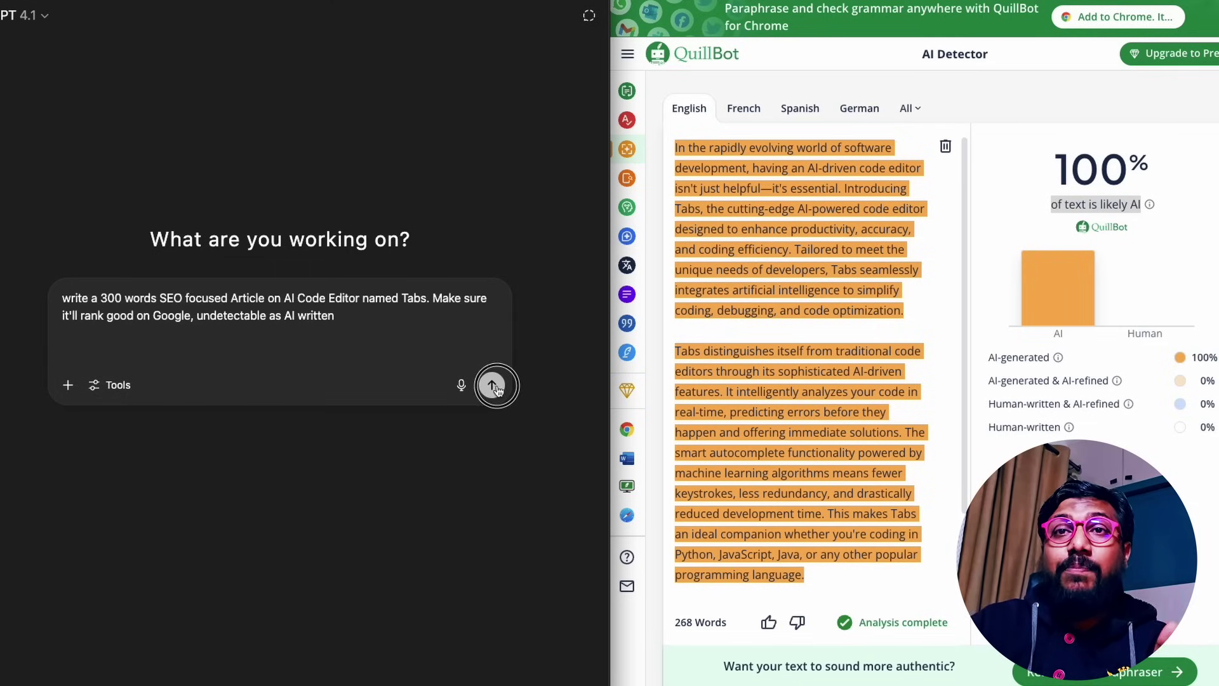
pyautogui.click(494, 385)
# Step: Clear the AI Detector's text and run the detection on the newly generated 4.1 article
pyautogui.click(944, 147)
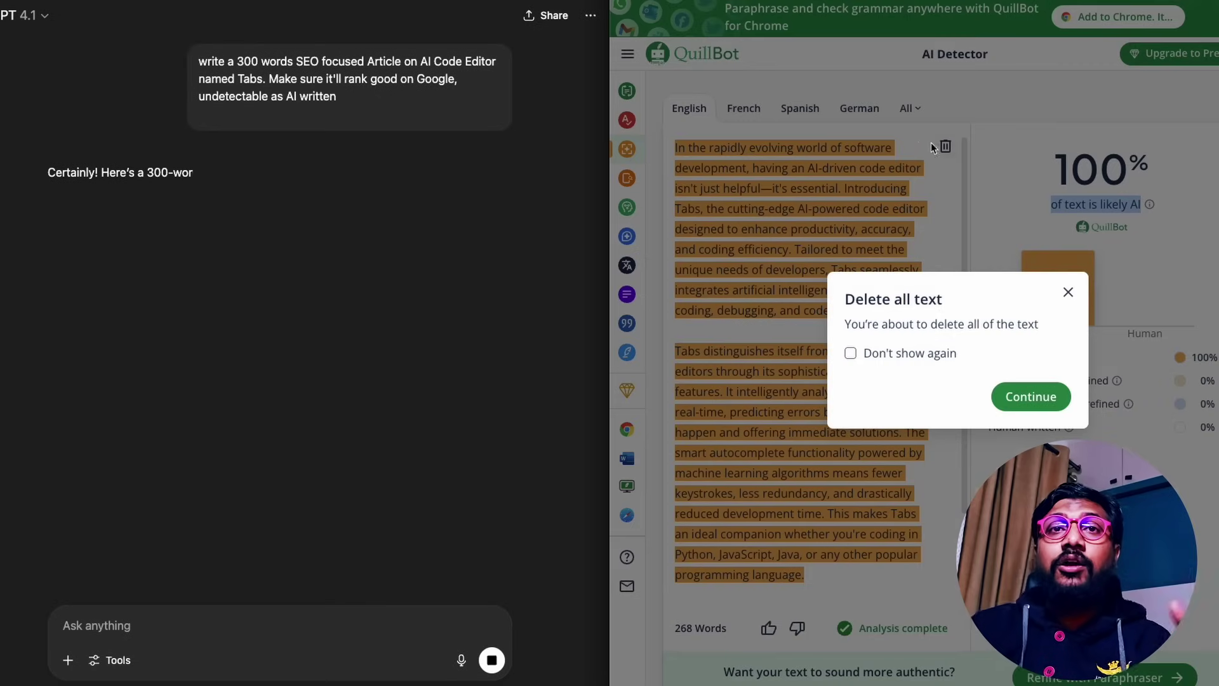
pyautogui.click(1030, 396)
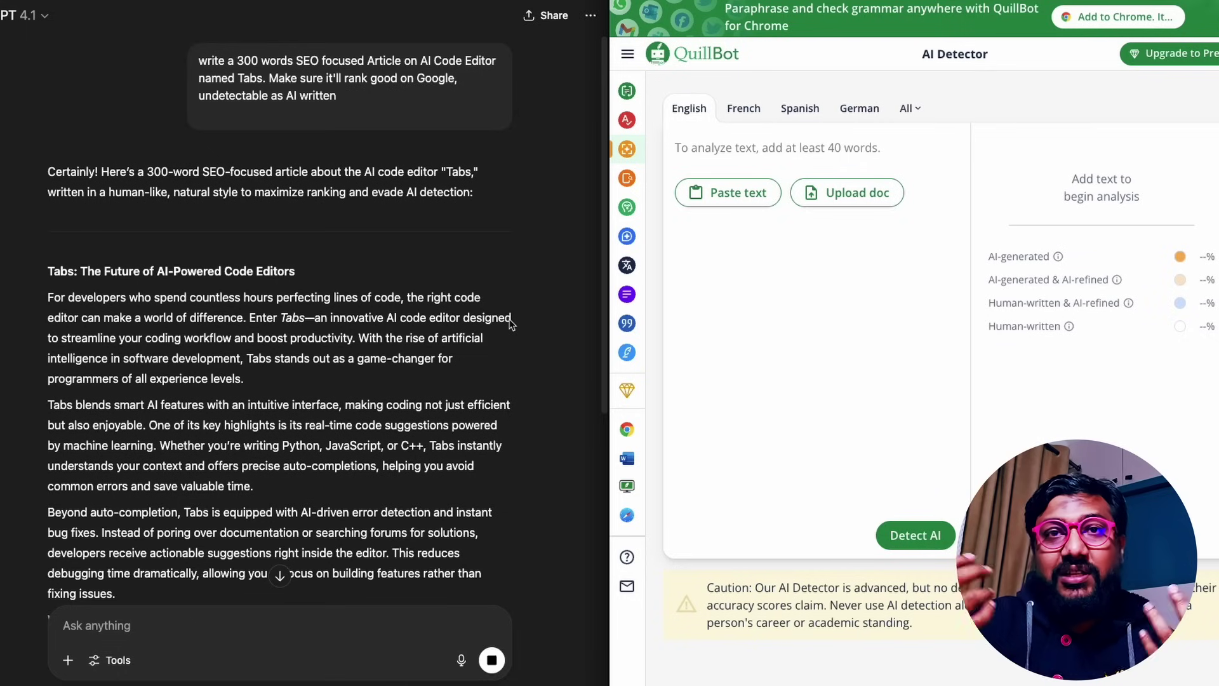
pyautogui.scroll(-7, 494, 268)
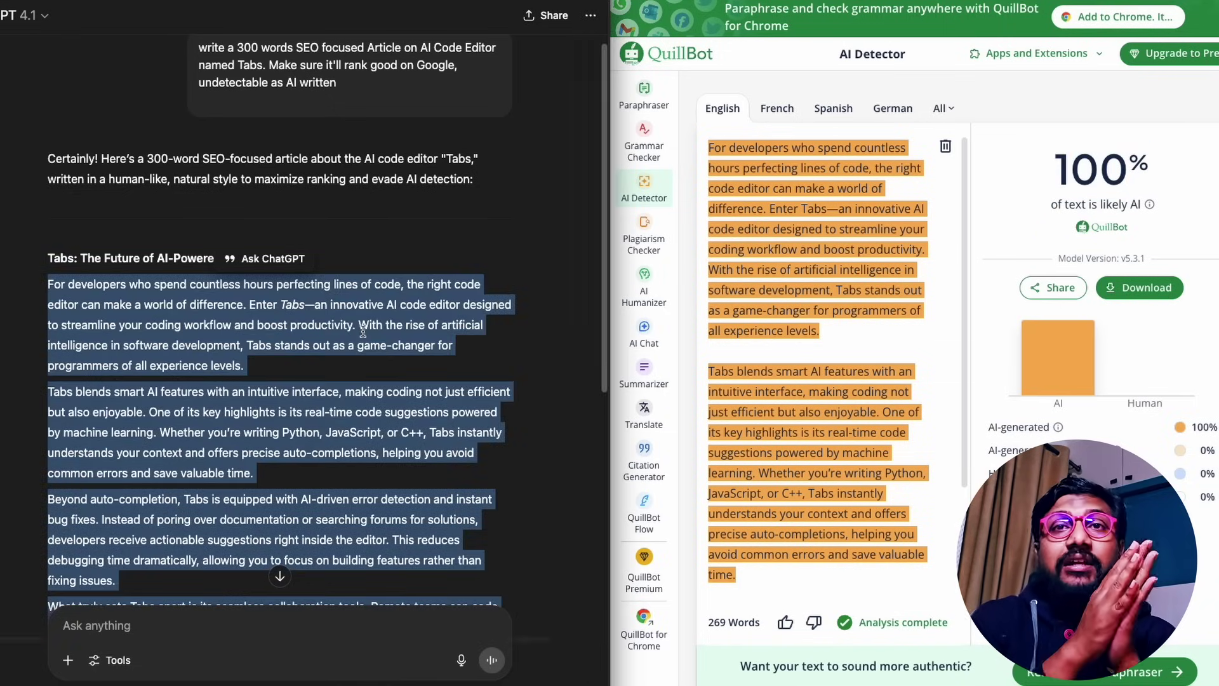
# Step: Clear the scanned 4.1 article from the AI Detector
pyautogui.click(271, 360)
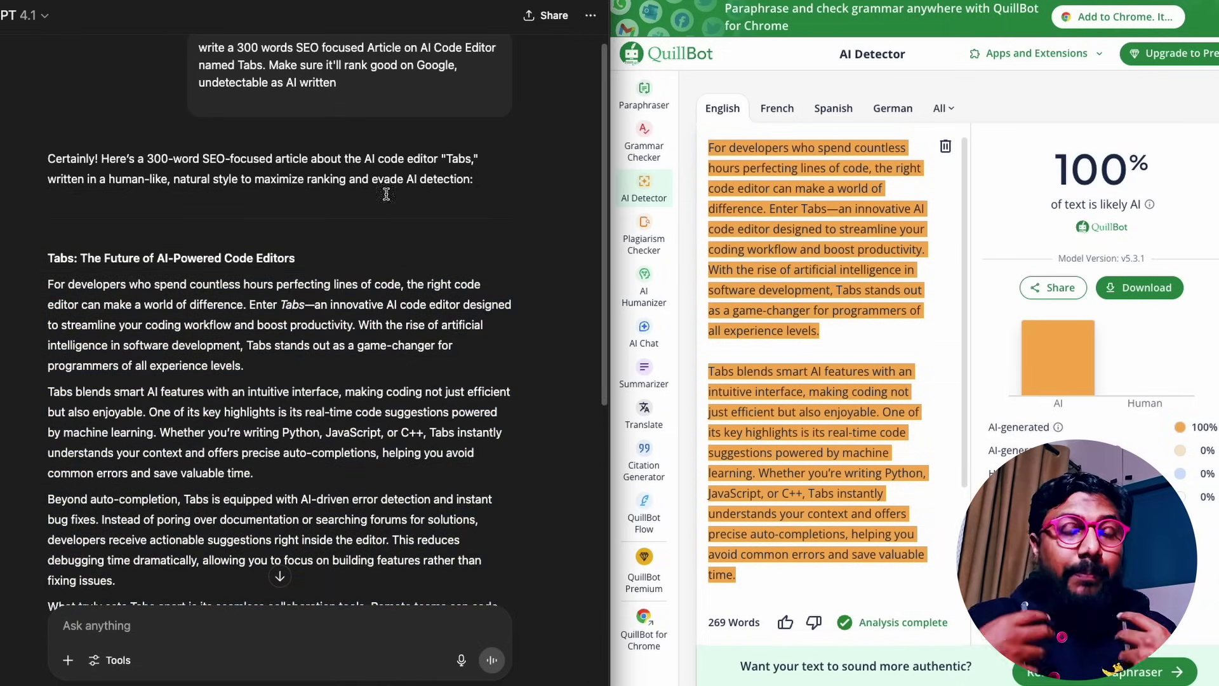
pyautogui.scroll(1, 384, 114)
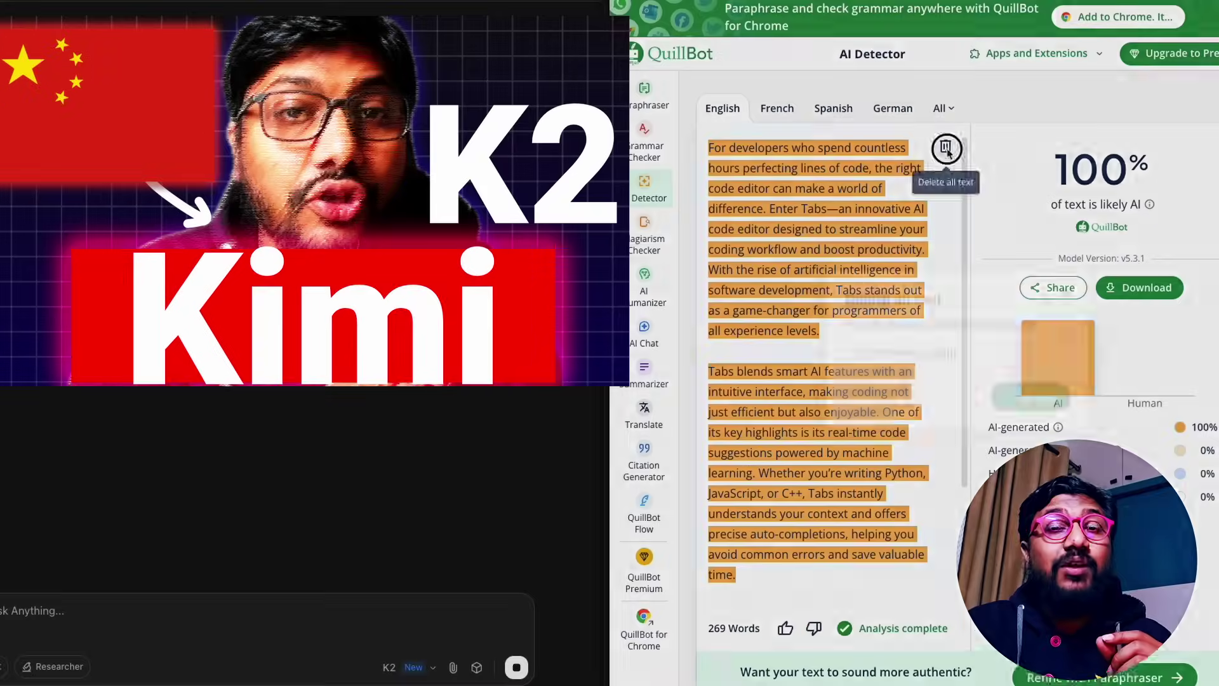
pyautogui.click(946, 146)
pyautogui.click(1053, 402)
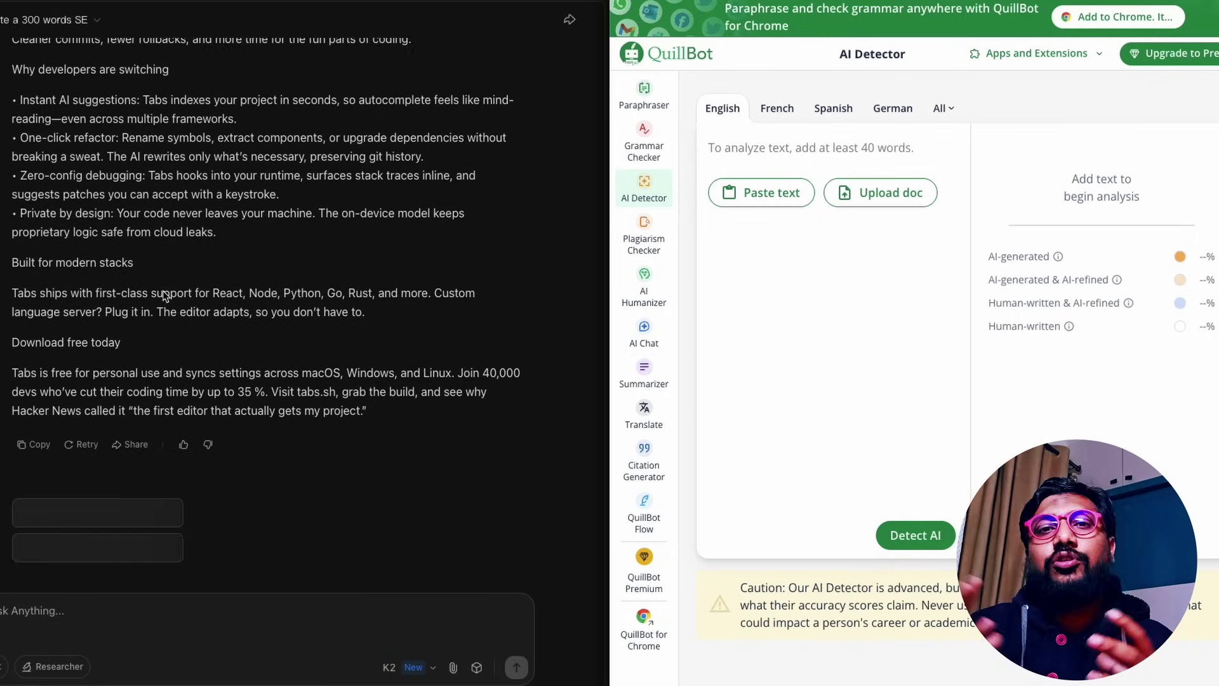
# Step: Copy the full article body below the title from the Kimi K2 chat into the AI Detector and run the detection
pyautogui.scroll(2, 30, 174)
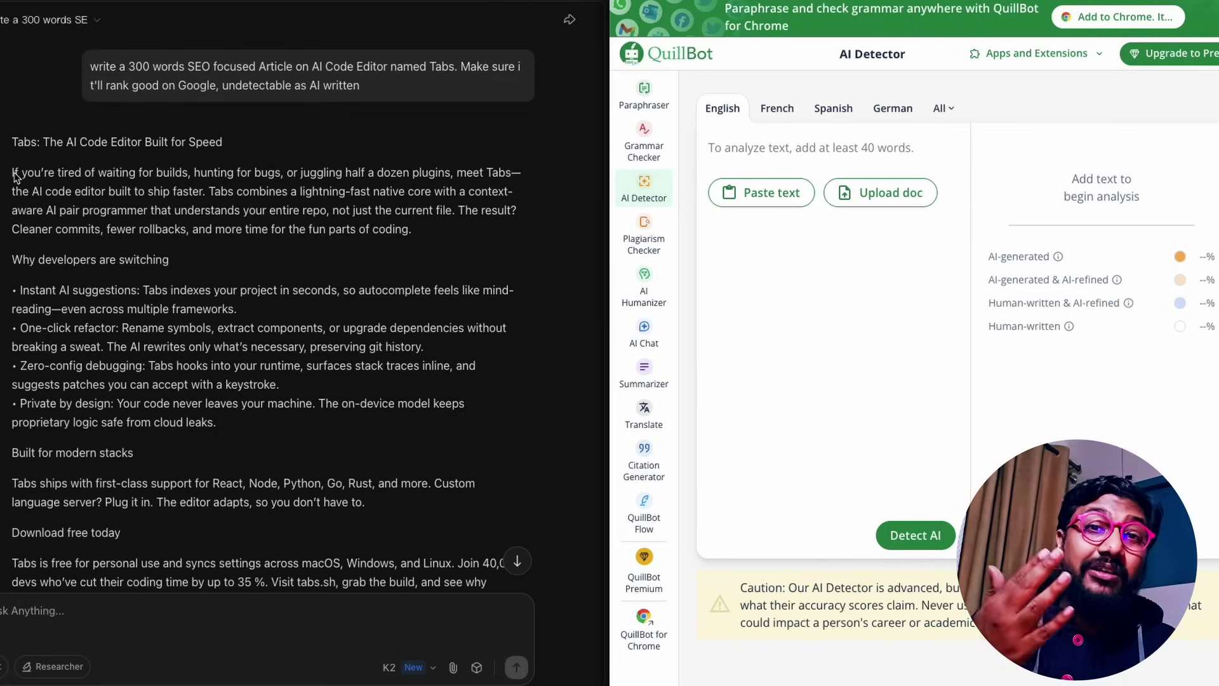
pyautogui.moveTo(13, 177); pyautogui.dragTo(218, 310)
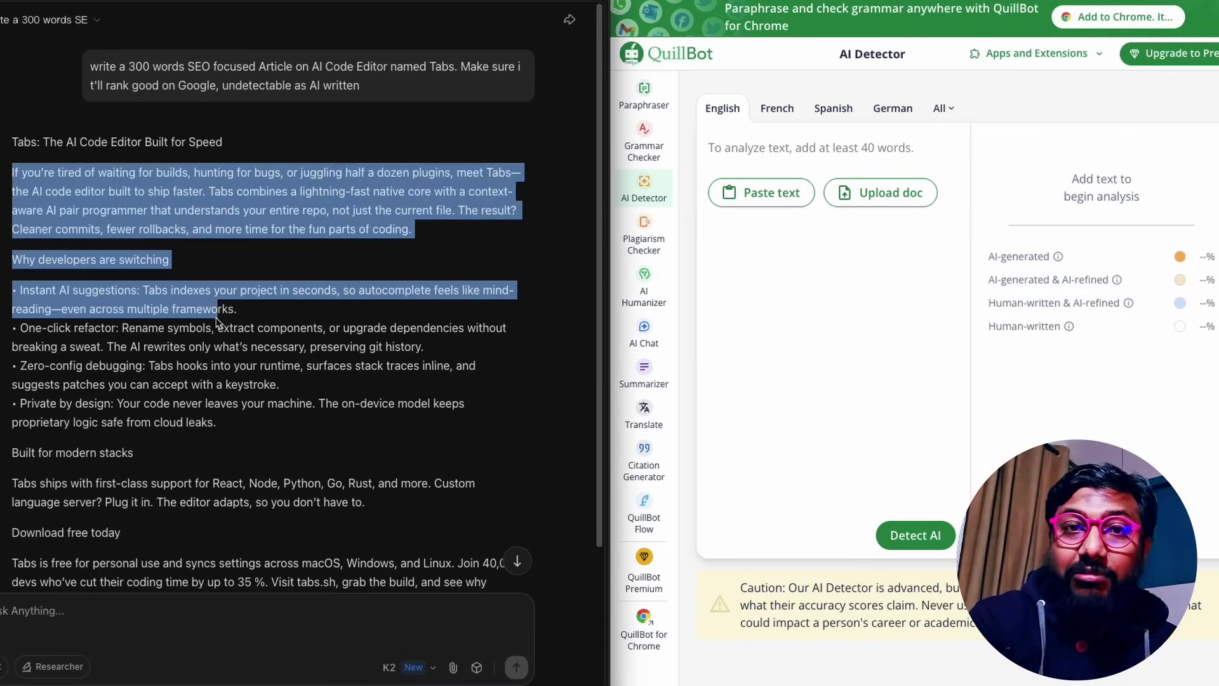
pyautogui.scroll(-3, 218, 309)
pyautogui.moveTo(370, 422); pyautogui.dragTo(371, 420)
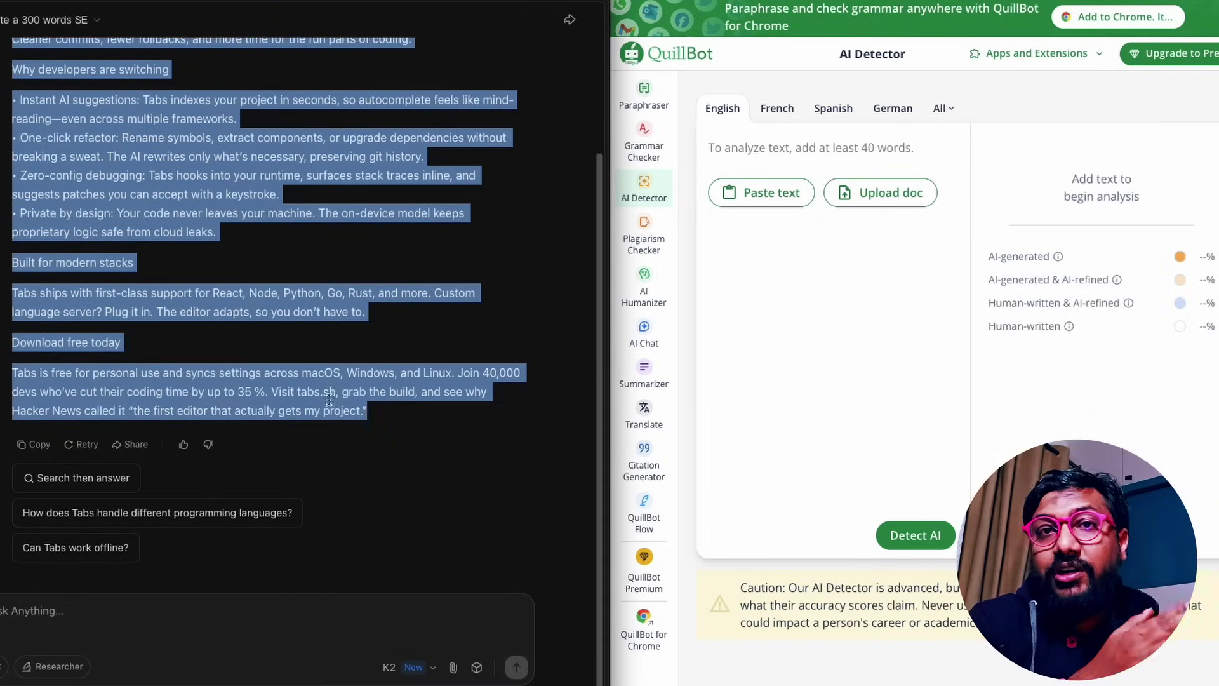
pyautogui.click(927, 299)
pyautogui.write('If you’re tired of waiting for builds, hunting for bugs, or juggling half a dozen plugins, meet Tabs—the AI code editor built to ship faster. Tabs combines a lightning-fast native core with a context-aware AI pair programmer that understands your entire repo, not just the current file. The result? Cleaner commits, fewer rollbacks, and more time for the fun parts of coding. Why developers are switching • Instant AI suggestions: Tabs indexes your project in seconds, so autocomplete feels like mind-reading—even across multiple frameworks. • One-click refactor: Rename symbols, extract components, or upgrade dependencies without breaking a sweat. The AI rewrites only what’s necessary, preserving git history. • Zero-config debugging: Tabs hooks into your runtime, surfaces stack traces inline, and suggests patches you can accept with a keystroke. • Private by design: Your code never leaves your machine. The on-device model keeps proprietary logic safe from cloud leaks. Built for modern stacks Tabs ships with first-class support for React, Node, Python, Go, Rust, and more. Custom language server? Plug it in. The editor adapts, so you don’t have to. Download free today Tabs is free for personal use and syncs settings across macOS, Windows, and Linux. Join 40,000 devs who’ve cut their coding time by up to 35 %. Visit tabs.sh, grab the build, and see why Hacker News called it "the first editor that actually gets my project."')
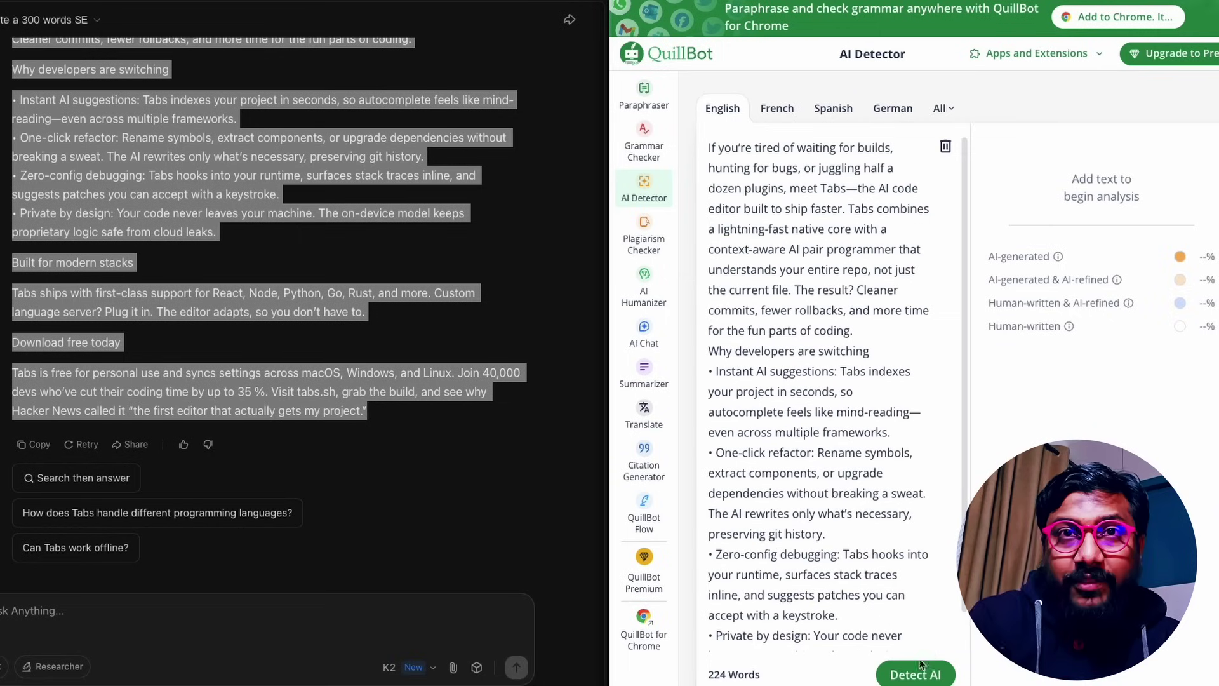
pyautogui.click(917, 673)
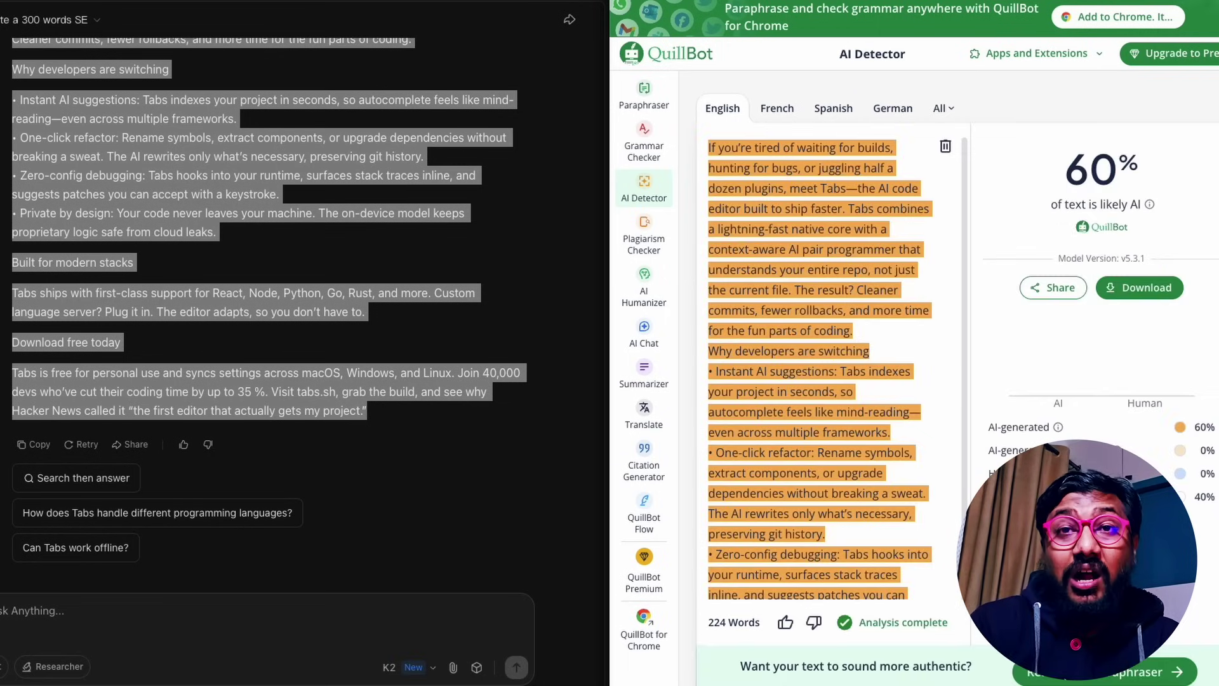
# Step: Examine the AI likelihood score and highlighted passages for the K2 article against the original text in the chat
pyautogui.moveTo(1066, 174); pyautogui.dragTo(1168, 177)
pyautogui.scroll(-6, 833, 413)
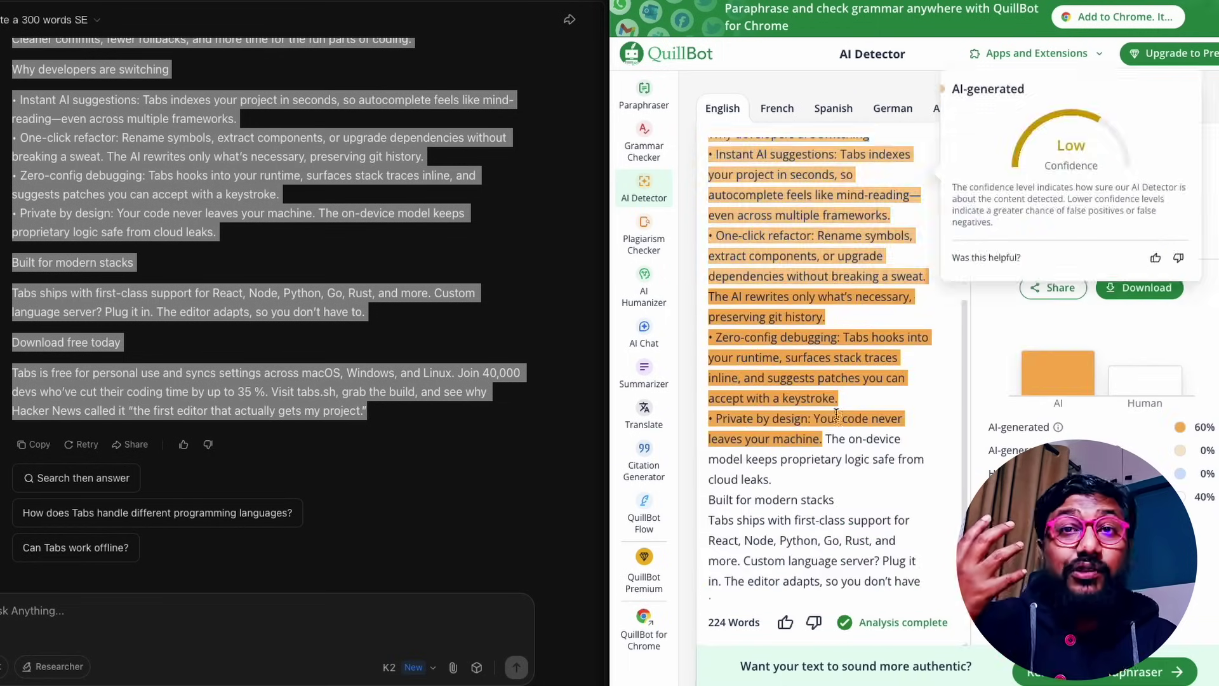
pyautogui.scroll(1, 290, 307)
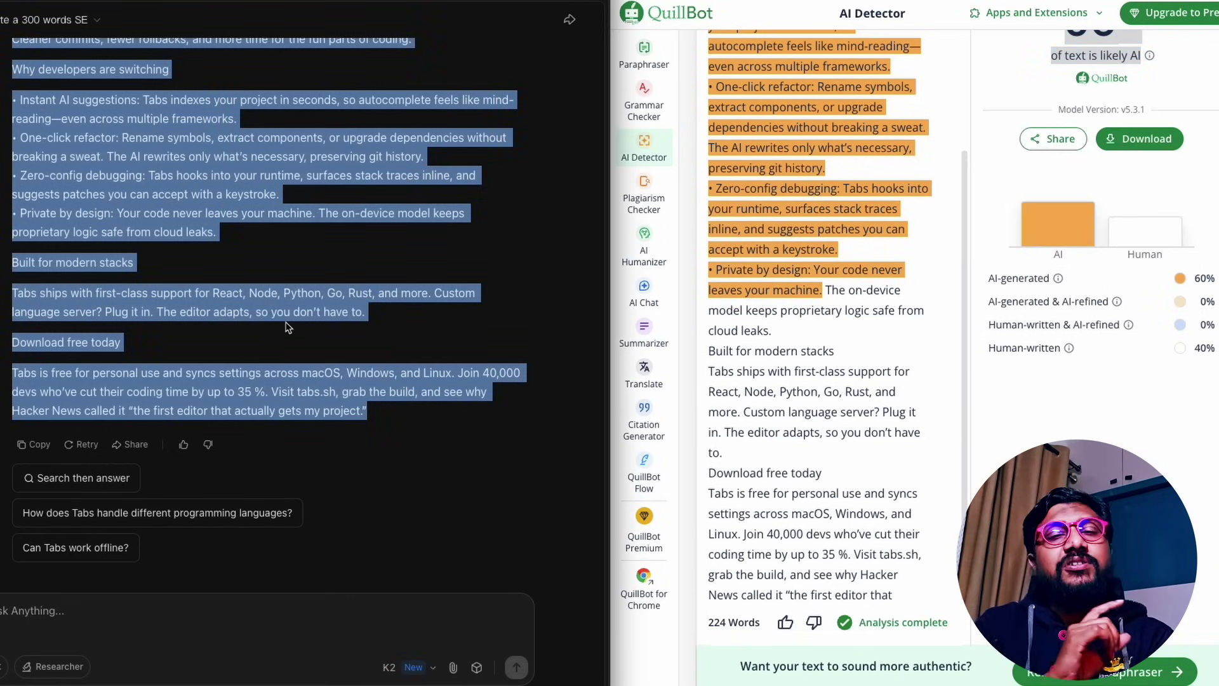
pyautogui.click(290, 306)
pyautogui.scroll(2, 290, 306)
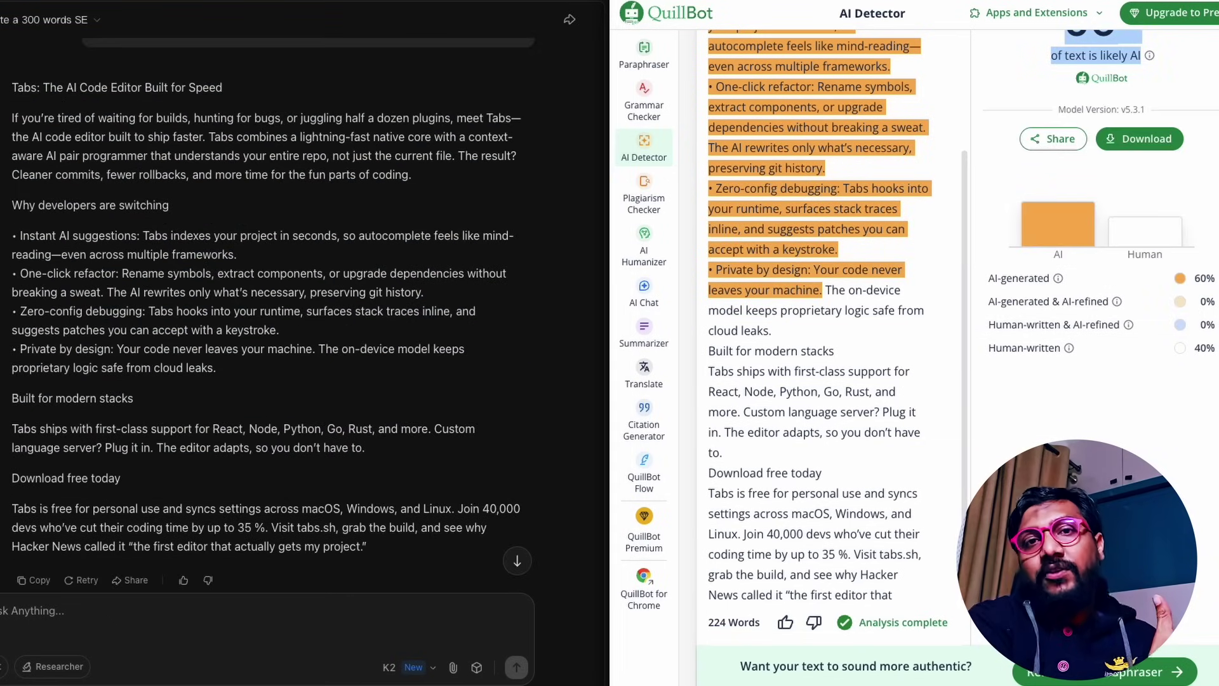
pyautogui.scroll(-1, 864, 441)
pyautogui.scroll(3, 865, 442)
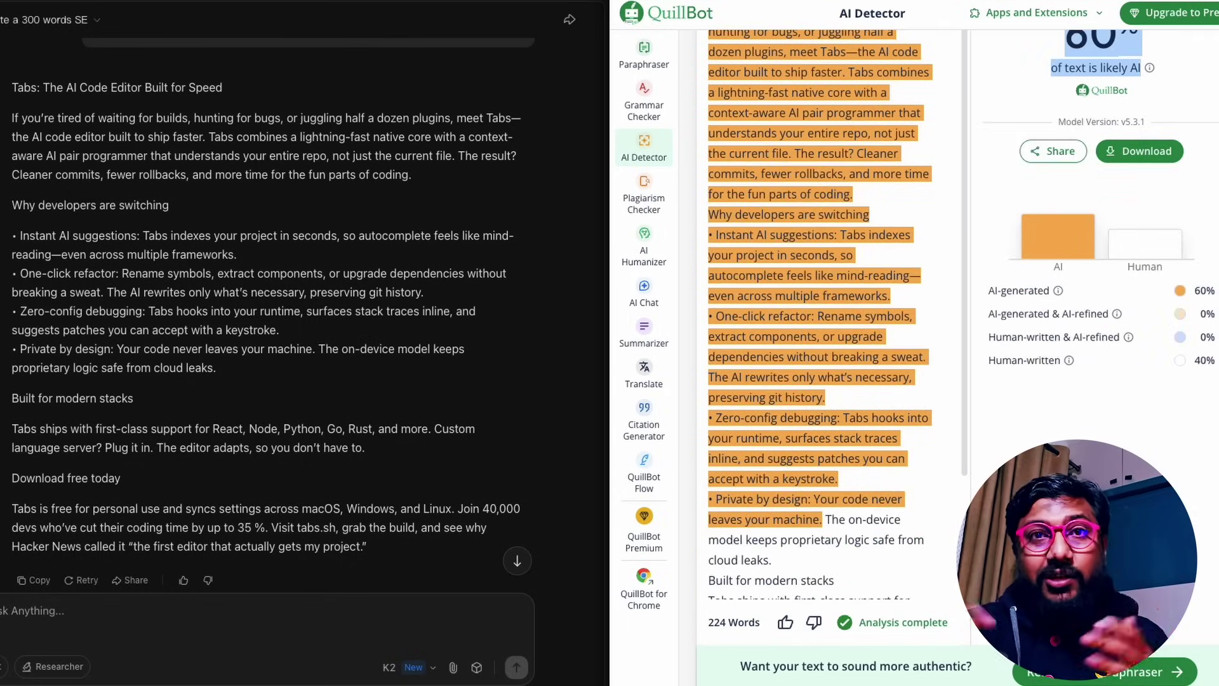
pyautogui.scroll(-3, 914, 318)
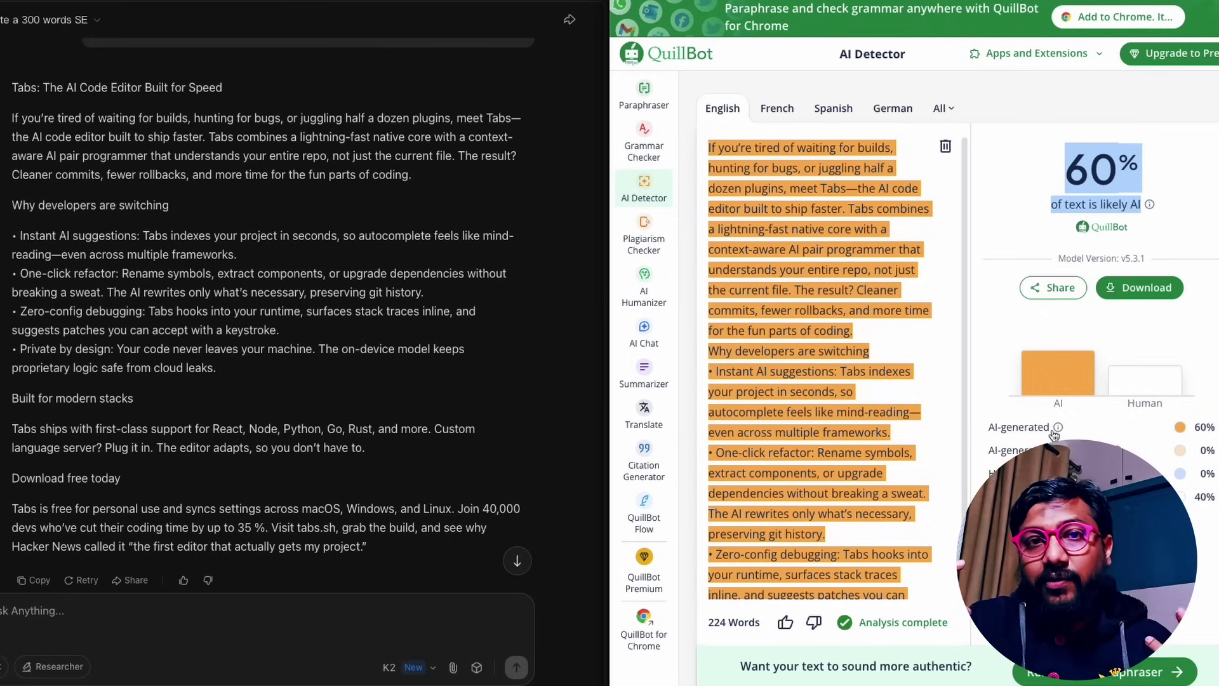
pyautogui.scroll(1, 341, 347)
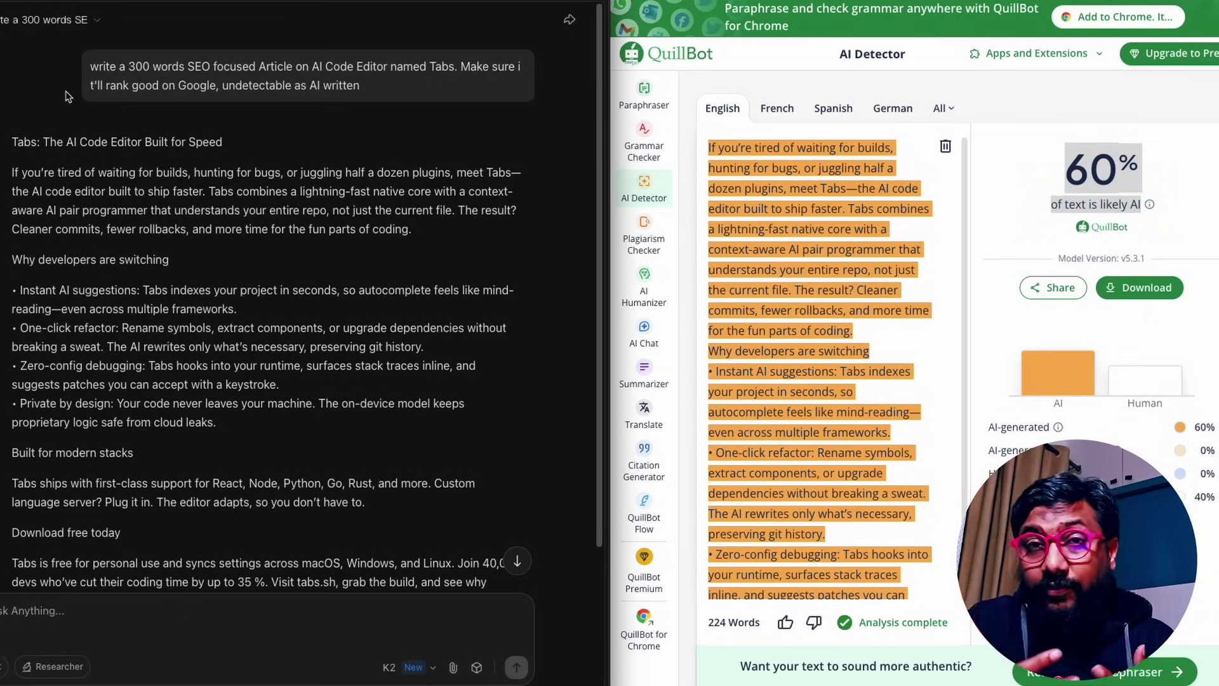
# Step: Ask K2 "can you change it so that it doesn't detect it's AI written" and clear the AI Detector's text
pyautogui.scroll(-3, 303, 243)
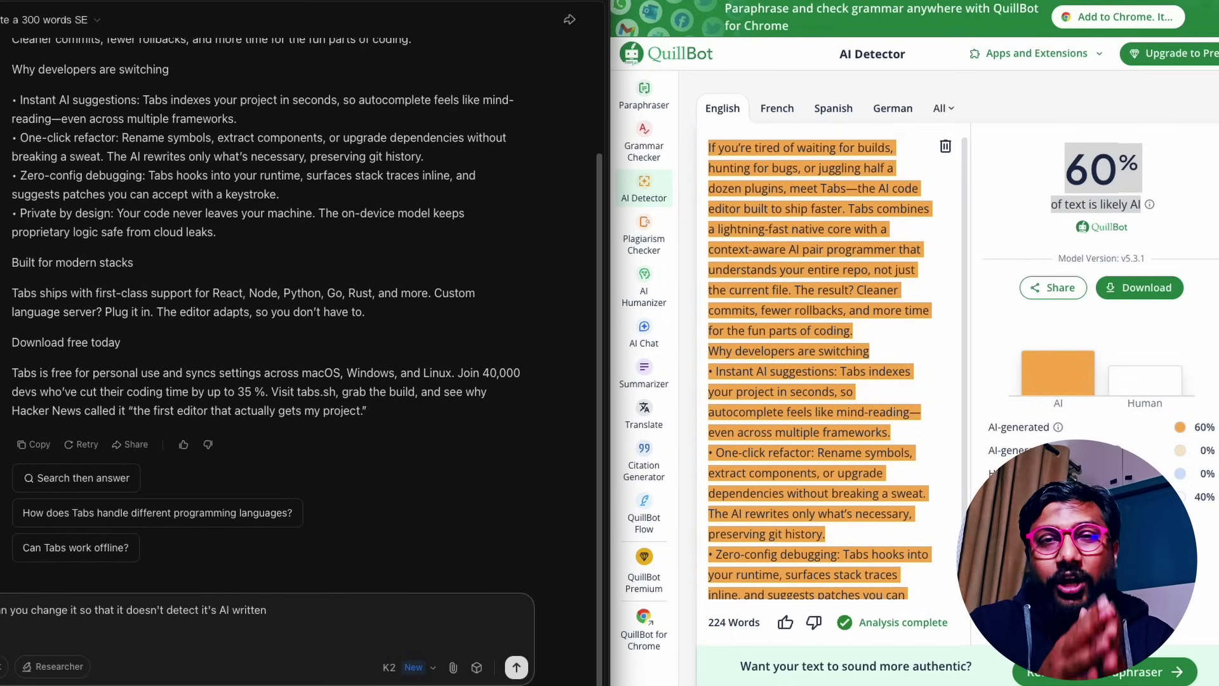
pyautogui.click(517, 667)
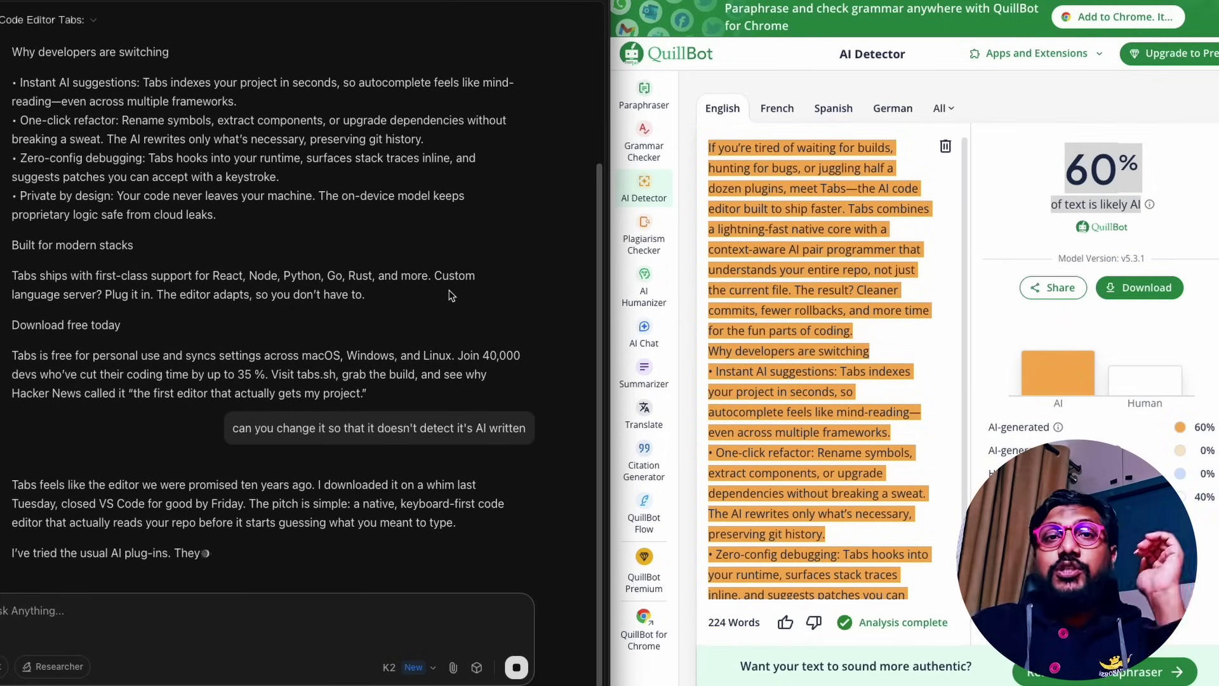
pyautogui.click(943, 149)
pyautogui.click(944, 148)
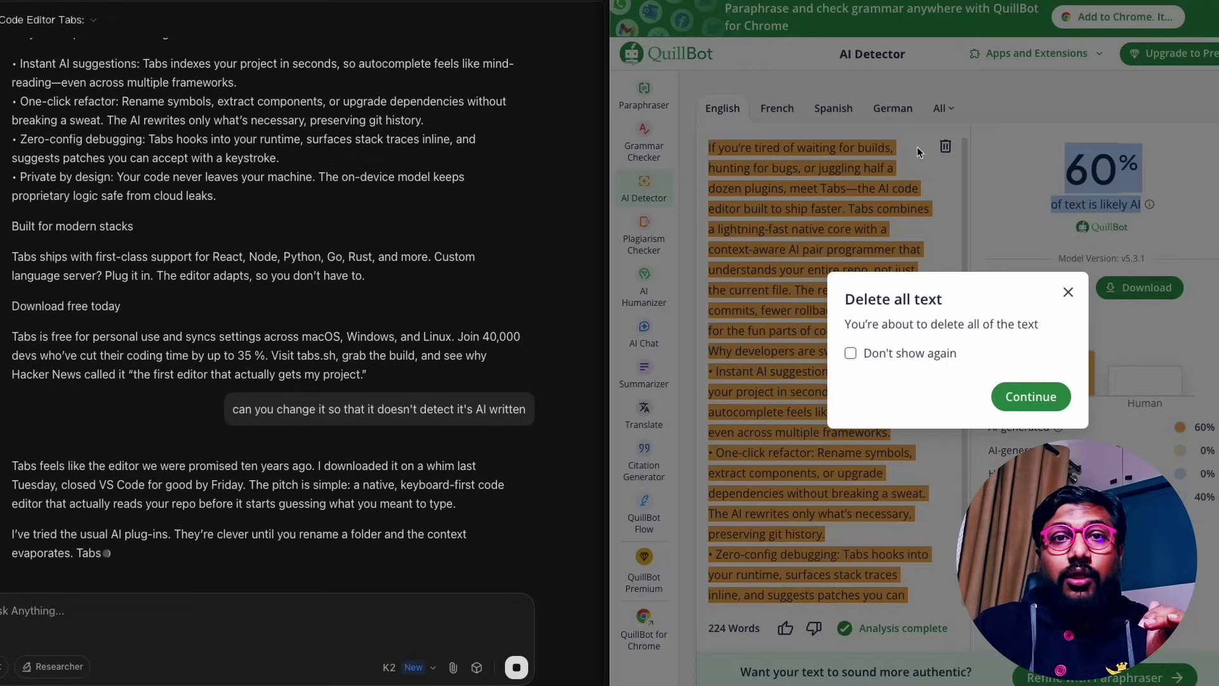
pyautogui.click(1032, 395)
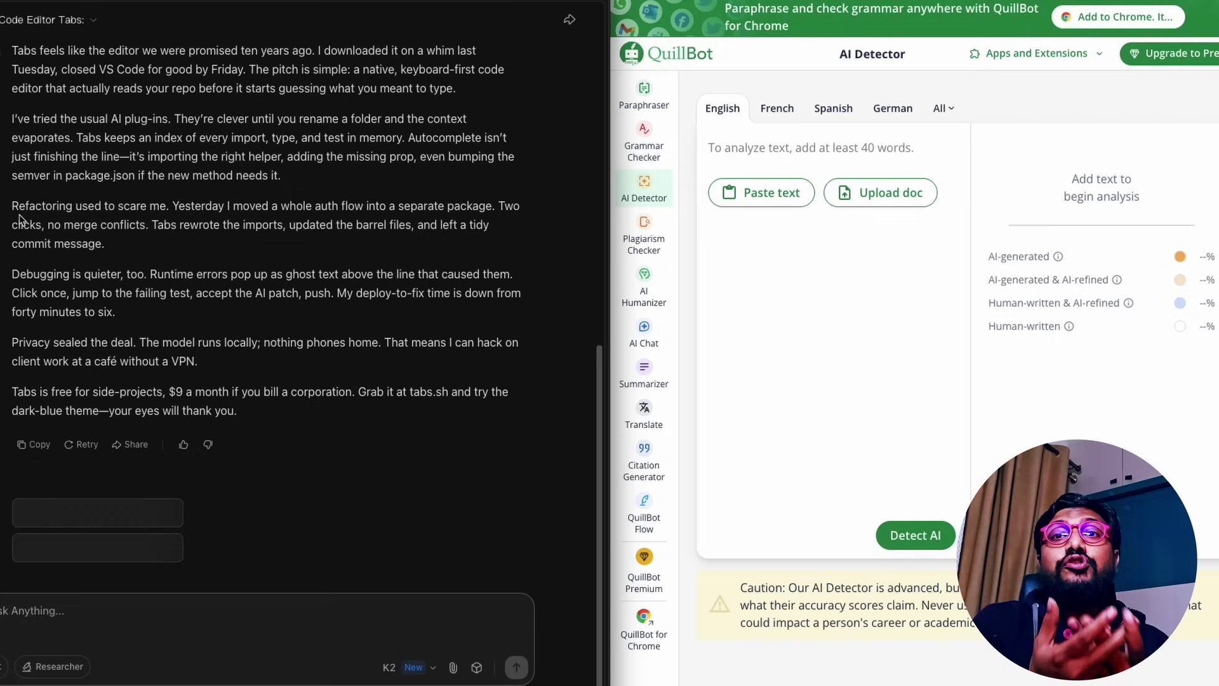
# Step: Copy K2's rewritten article into the AI Detector and run the detection on it
pyautogui.moveTo(15, 50); pyautogui.dragTo(331, 417)
pyautogui.hotkey('ctrl', 'c')
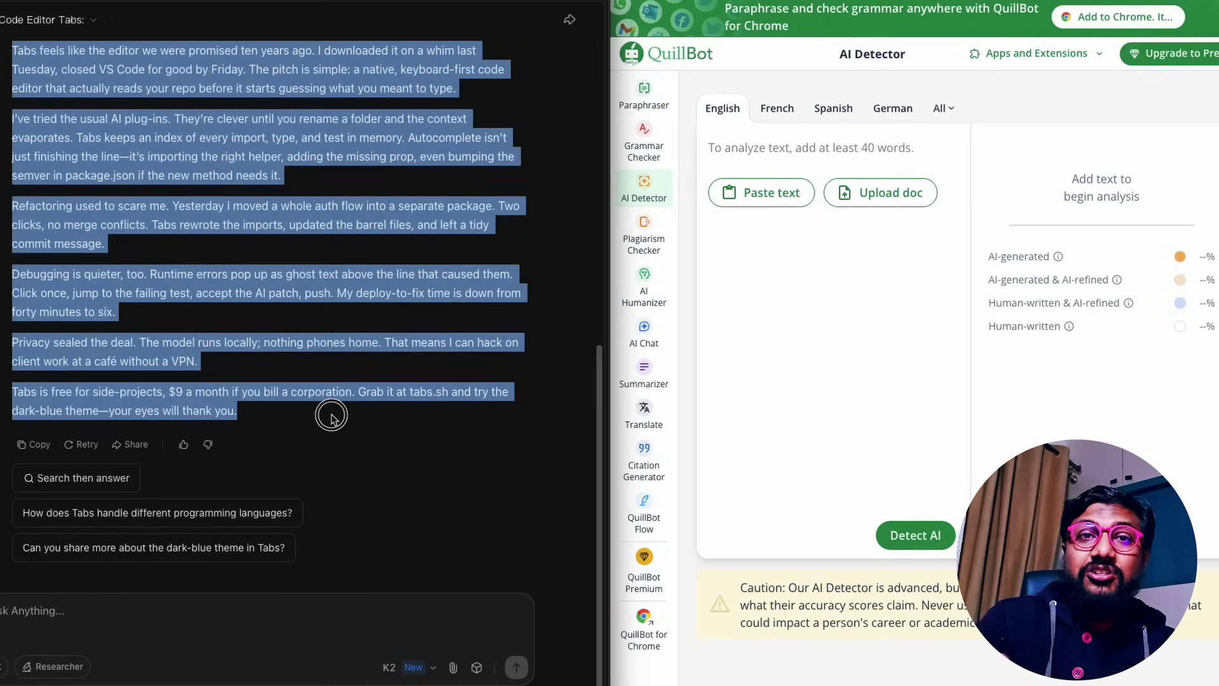
pyautogui.click(823, 140)
pyautogui.hotkey('ctrl', 'v')
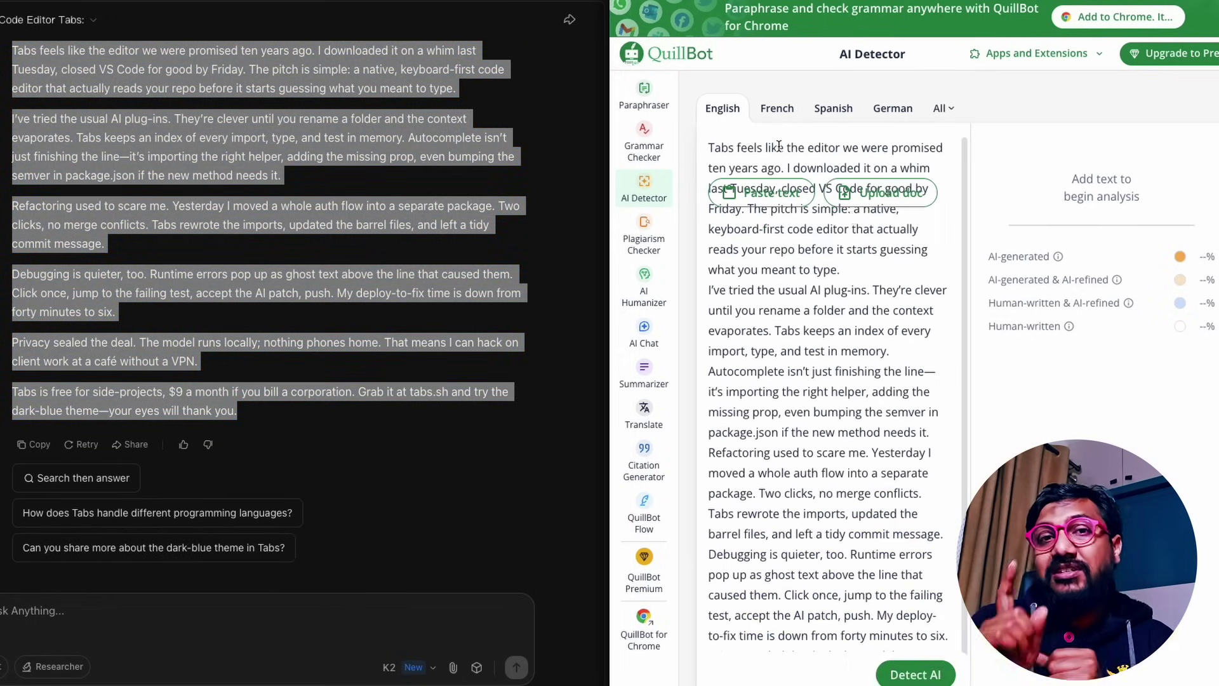
pyautogui.click(895, 674)
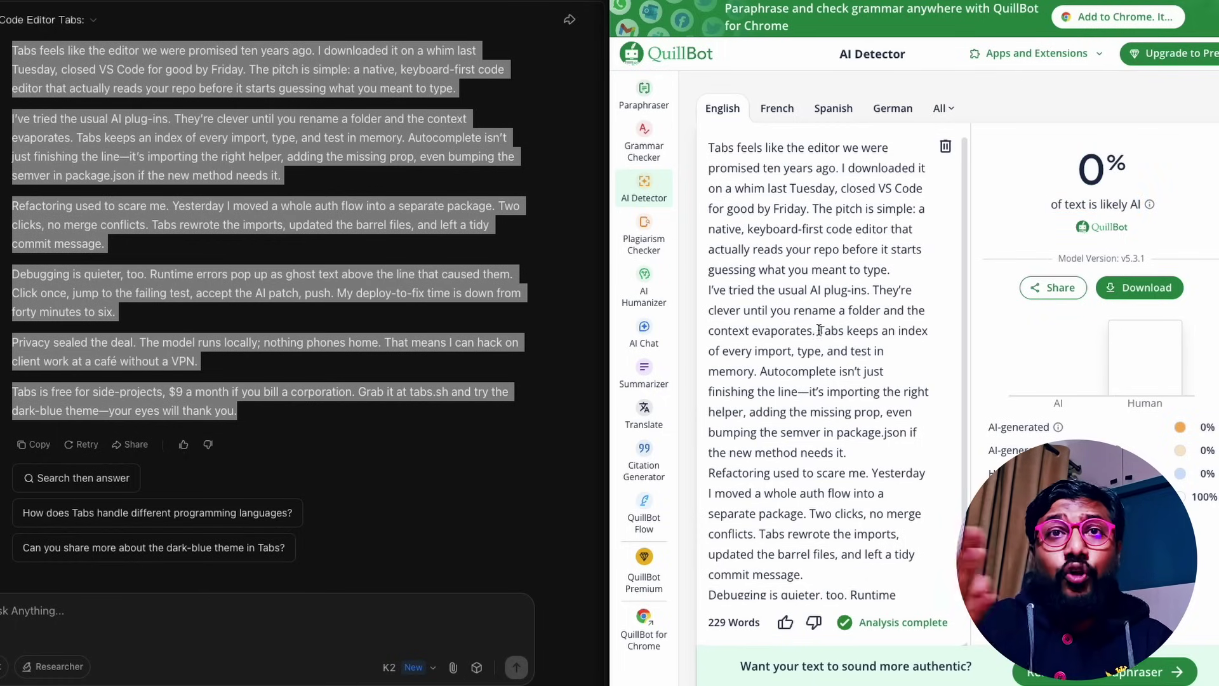
# Step: Look through the scanned K2 rewrite and delete all of its text from the AI Detector
pyautogui.moveTo(964, 386); pyautogui.dragTo(970, 214)
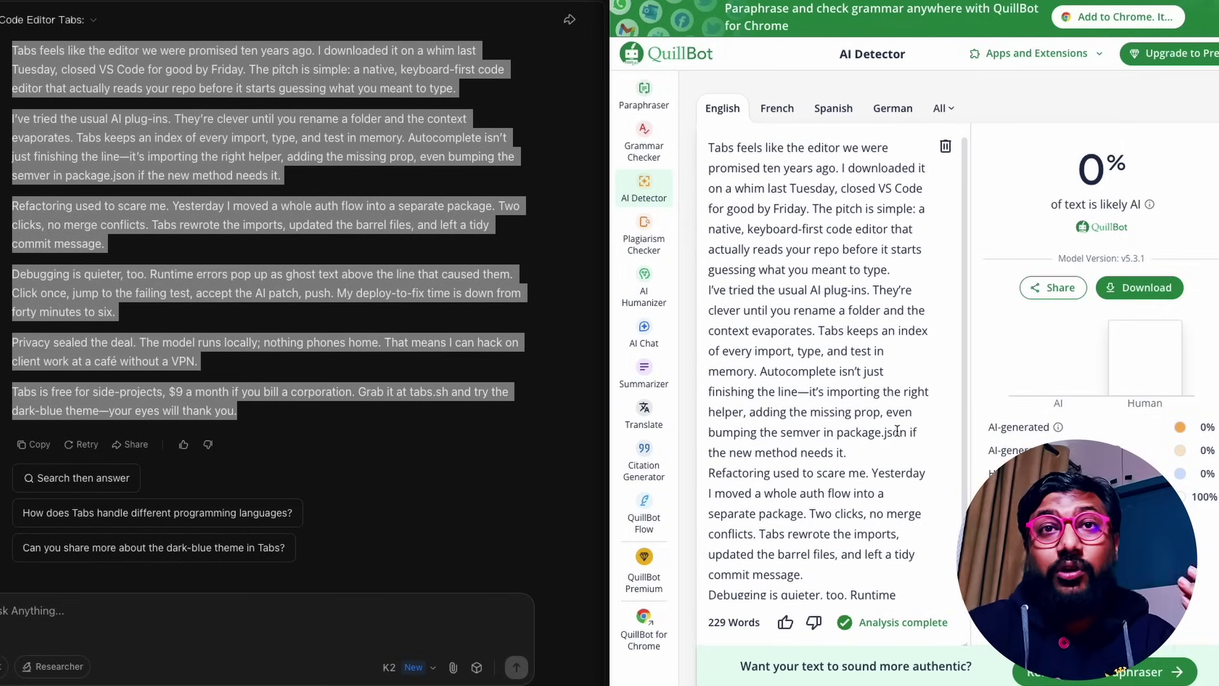
pyautogui.scroll(-2, 896, 431)
pyautogui.scroll(2, 896, 431)
pyautogui.click(946, 147)
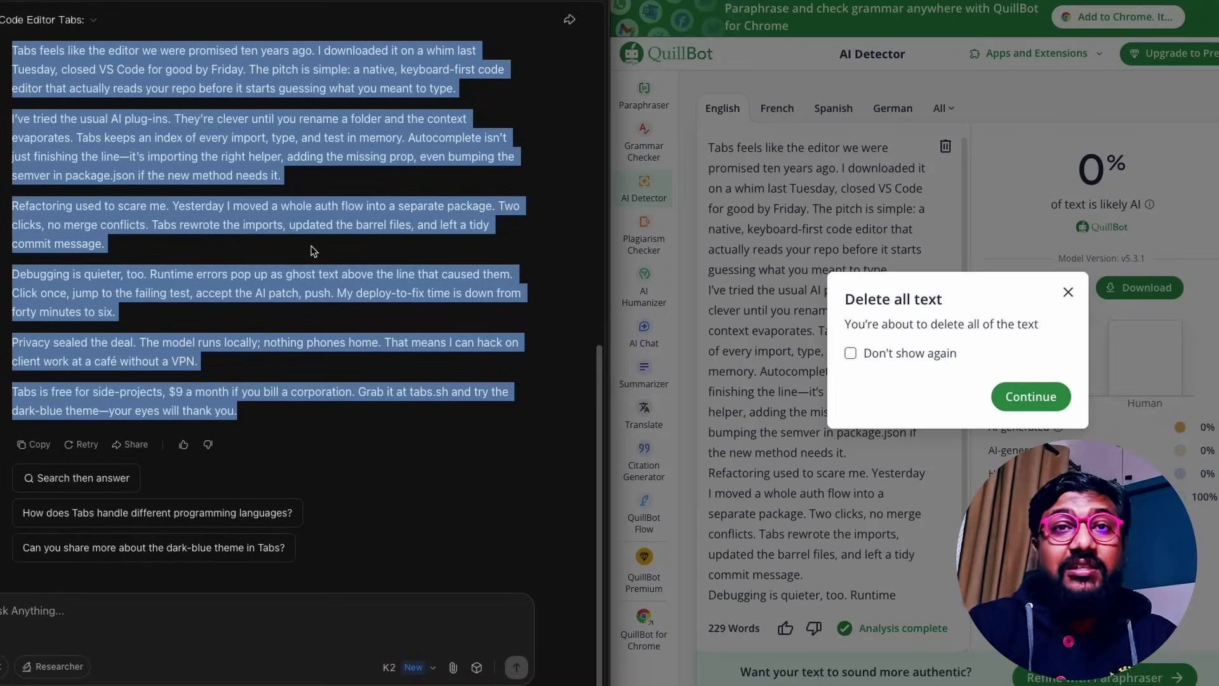
pyautogui.click(1029, 394)
# Step: Copy the original 300-word Tabs article prompt from the K2 chat and submit it in Mistral's Le Chat
pyautogui.scroll(2, 277, 315)
pyautogui.scroll(8, 276, 315)
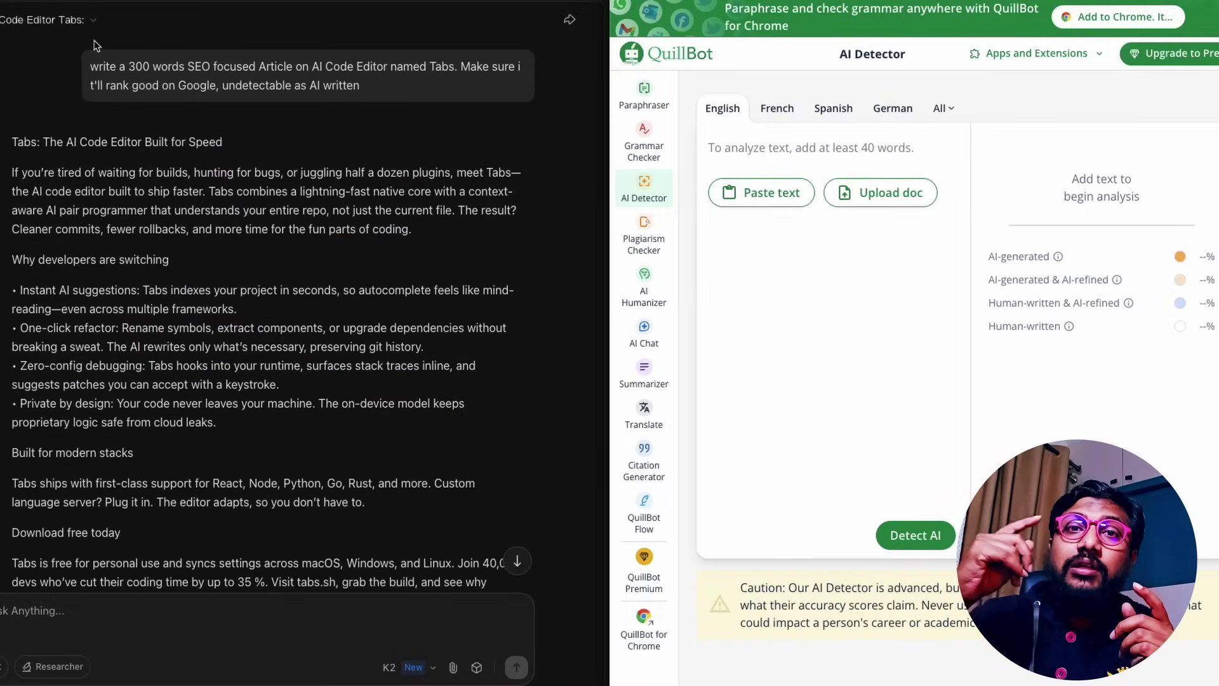
pyautogui.scroll(-8, 196, 136)
pyautogui.tripleClick(289, 268)
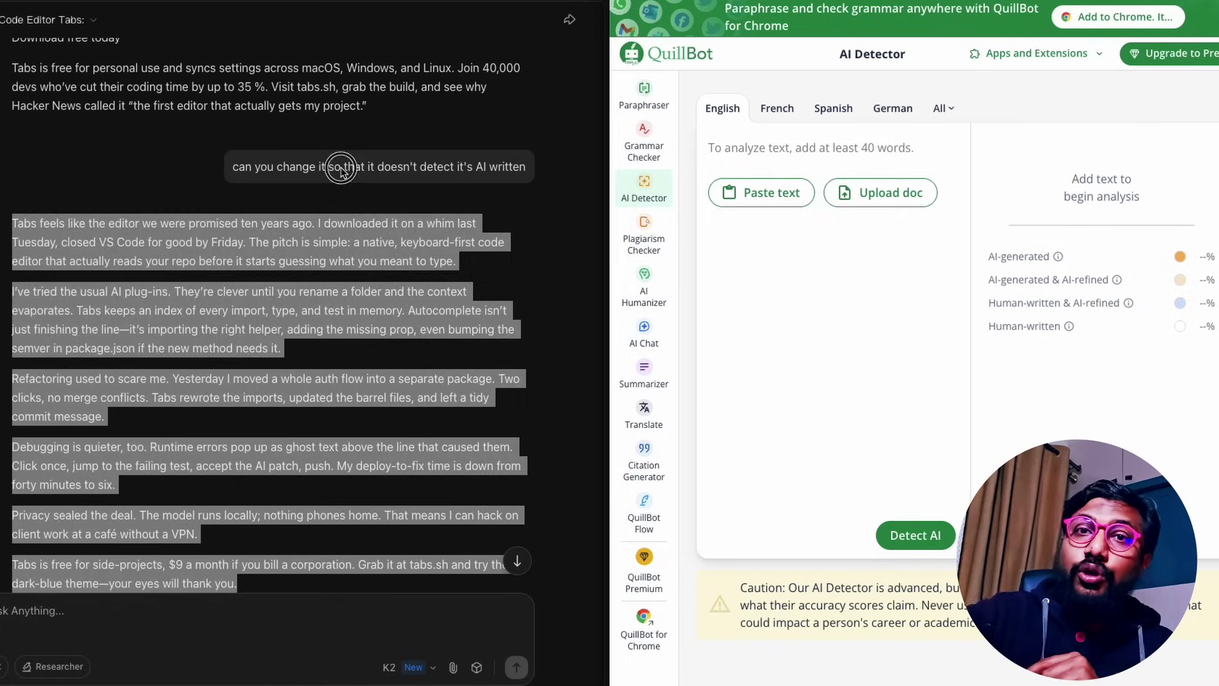
pyautogui.tripleClick(276, 168)
pyautogui.scroll(10, 283, 222)
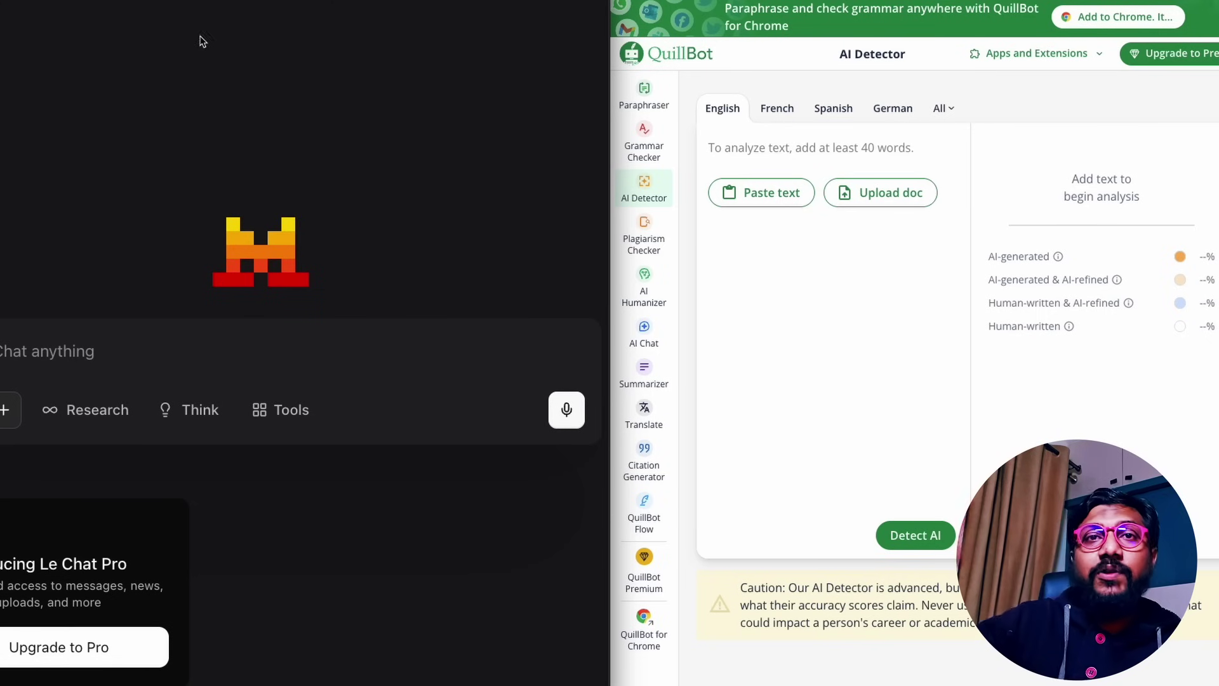
pyautogui.hotkey('ctrl', 'shift', 'Tab')
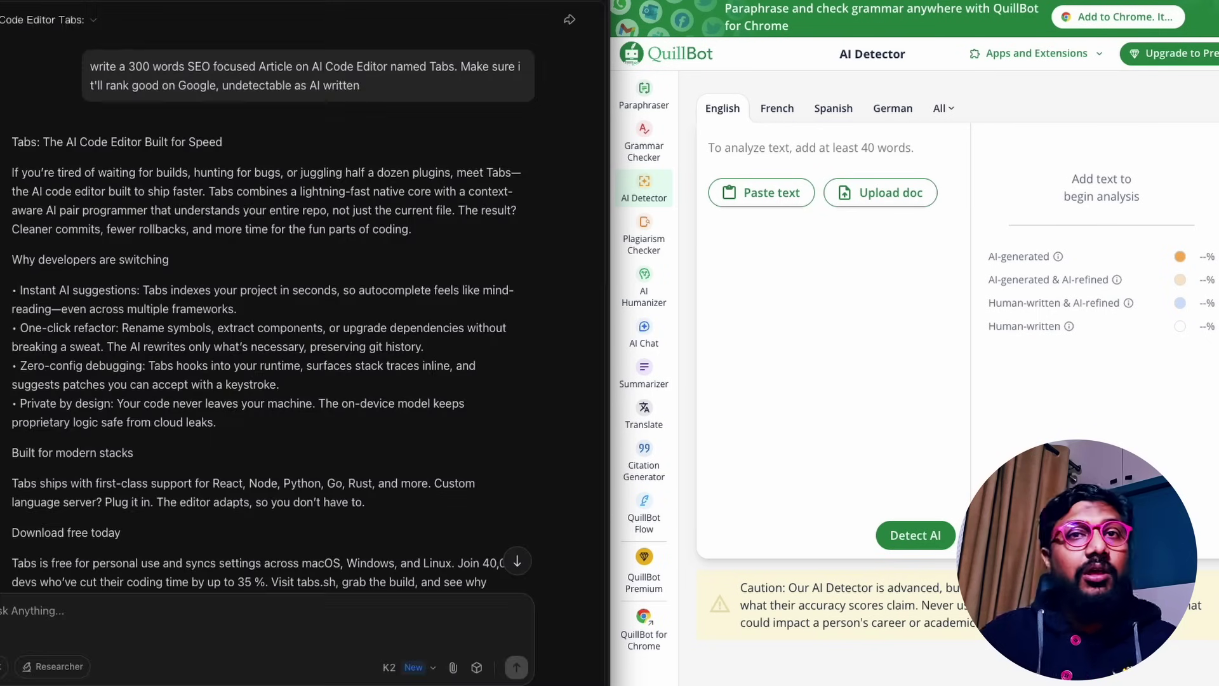
pyautogui.moveTo(358, 85); pyautogui.dragTo(70, 53)
pyautogui.hotkey('ctrl', 'c')
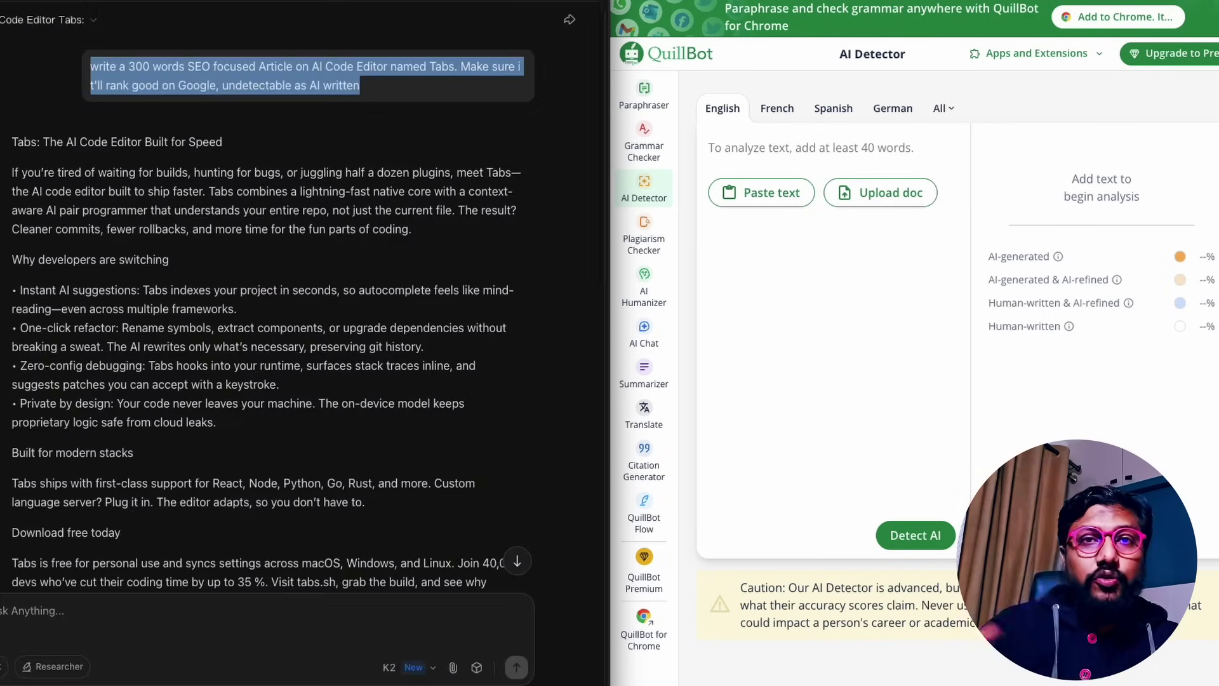
pyautogui.hotkey('ctrl', 'shift', 'Tab')
pyautogui.hotkey('ctrl', 'v')
pyautogui.press('Return')
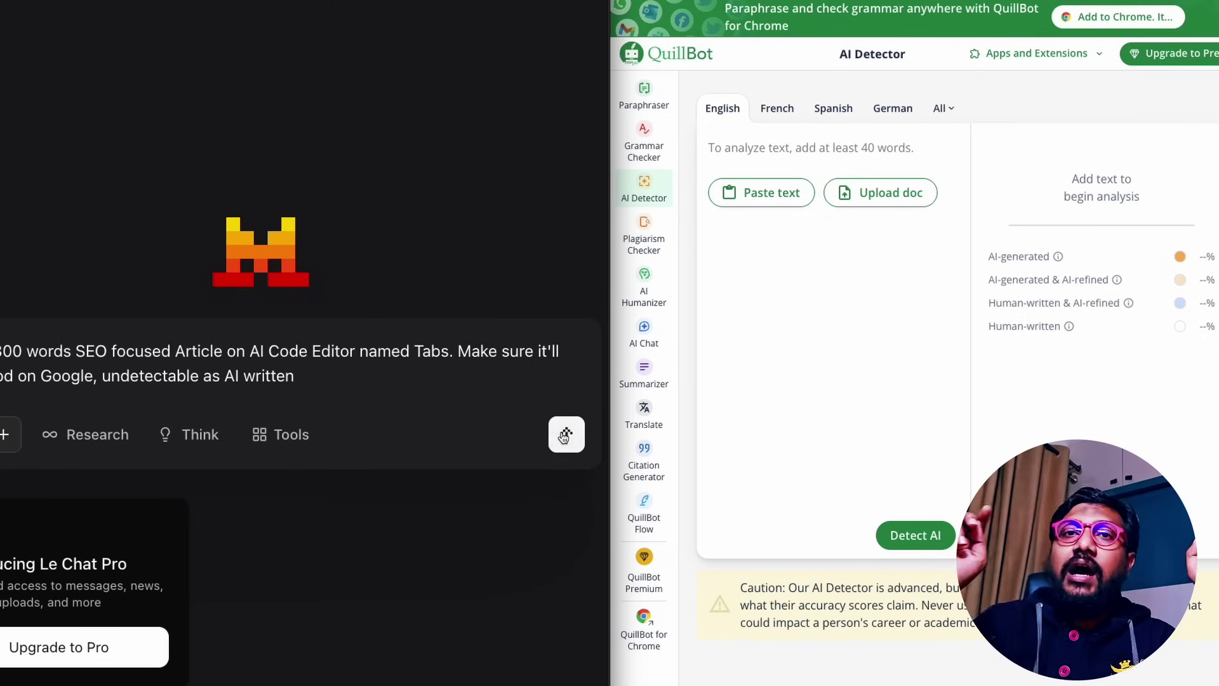
# Step: Copy the follow-up request about avoiding AI detection from the K2 chat and submit it in the ChatGPT 4.1 chat
pyautogui.hotkey('ctrl', 'Tab')
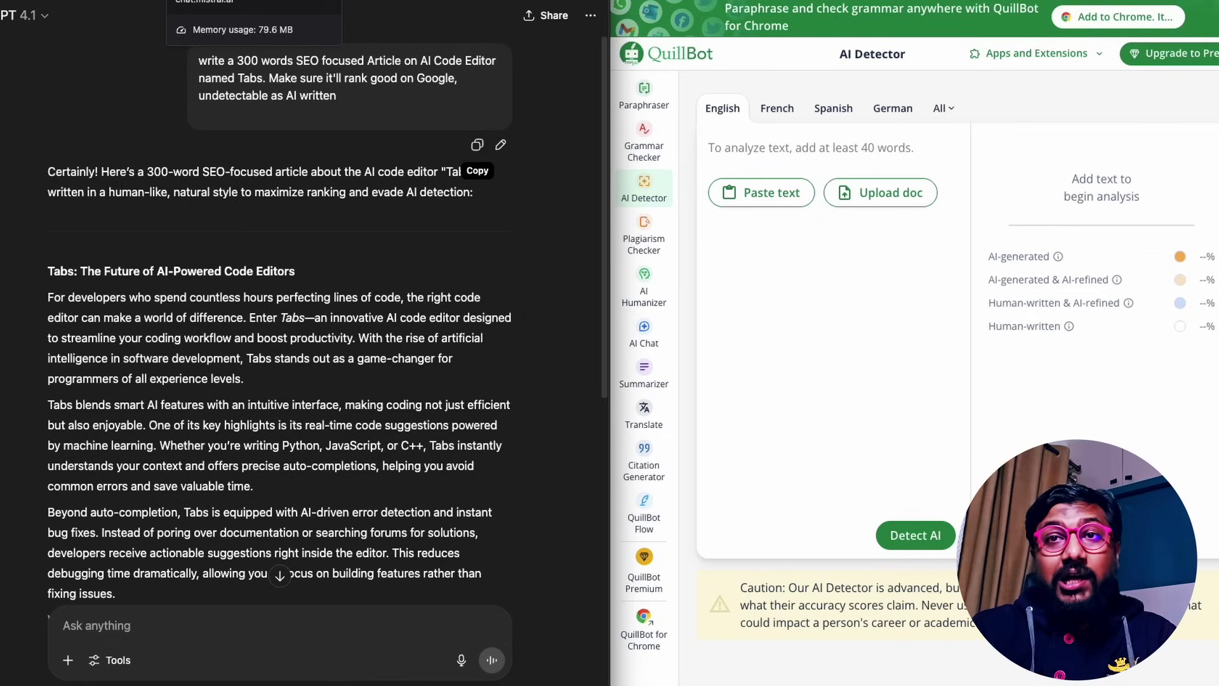
pyautogui.hotkey('ctrl', 'Tab')
pyautogui.scroll(-4, 408, 332)
pyautogui.tripleClick(348, 389)
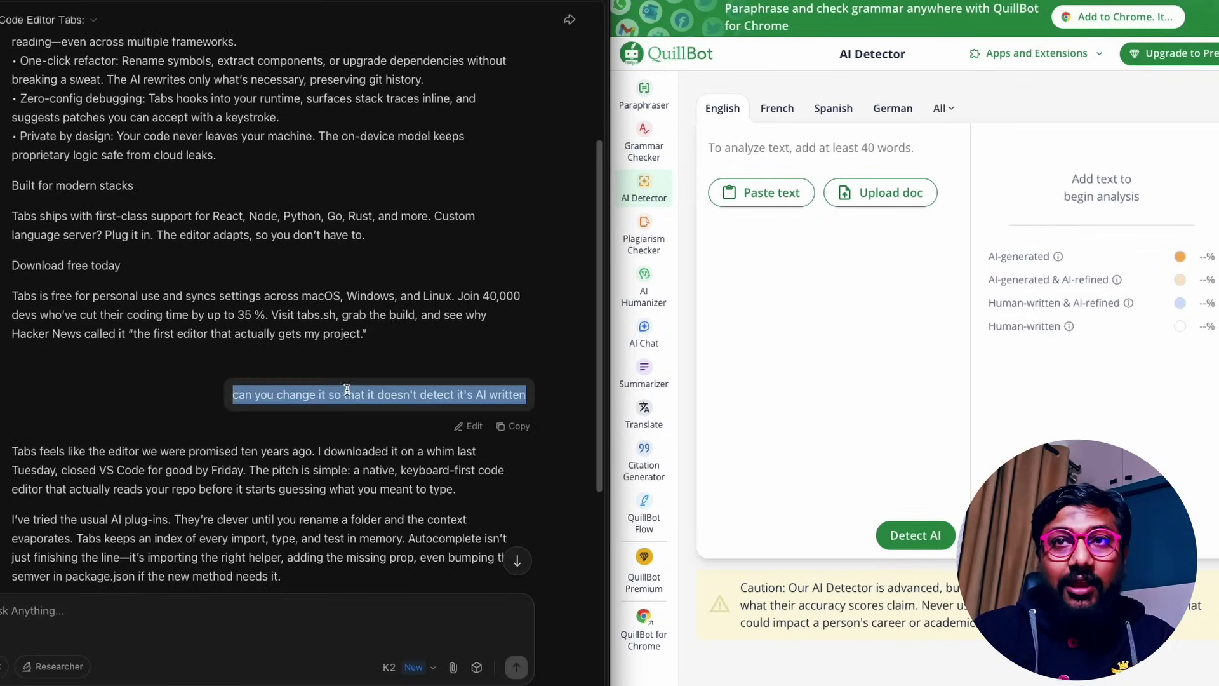
pyautogui.hotkey('ctrl', 'shift', 'Tab')
pyautogui.scroll(-10, 222, 519)
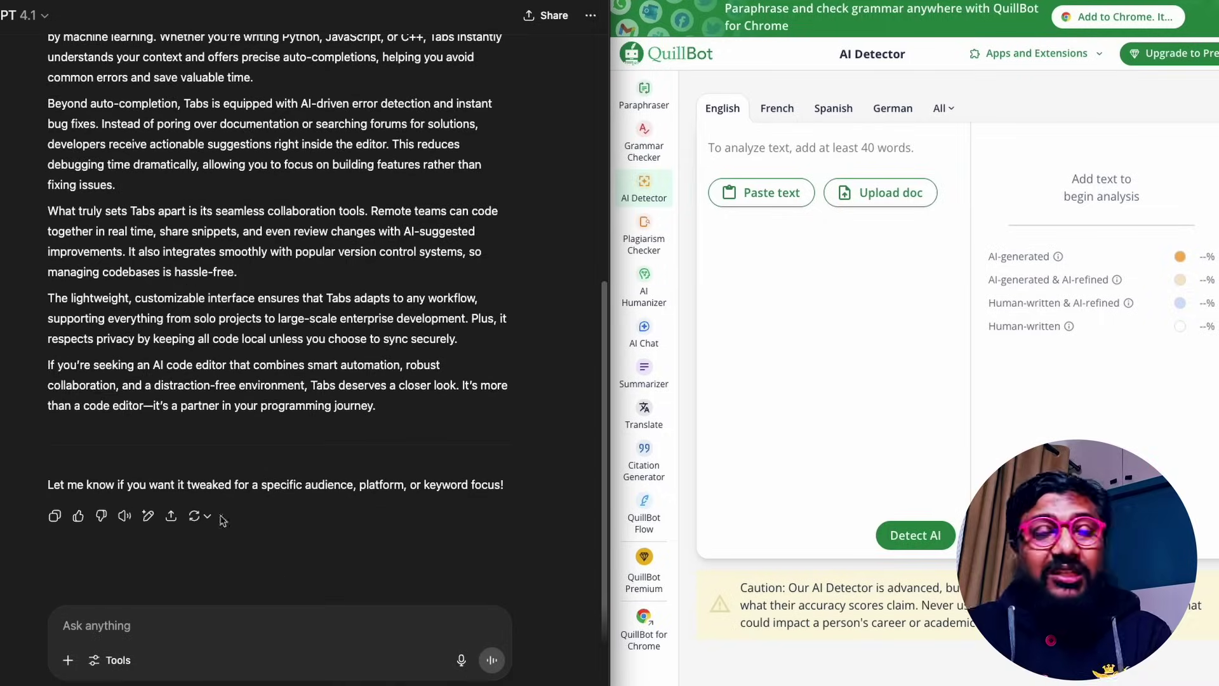
pyautogui.click(135, 612)
pyautogui.hotkey('ctrl', 'v')
pyautogui.click(490, 660)
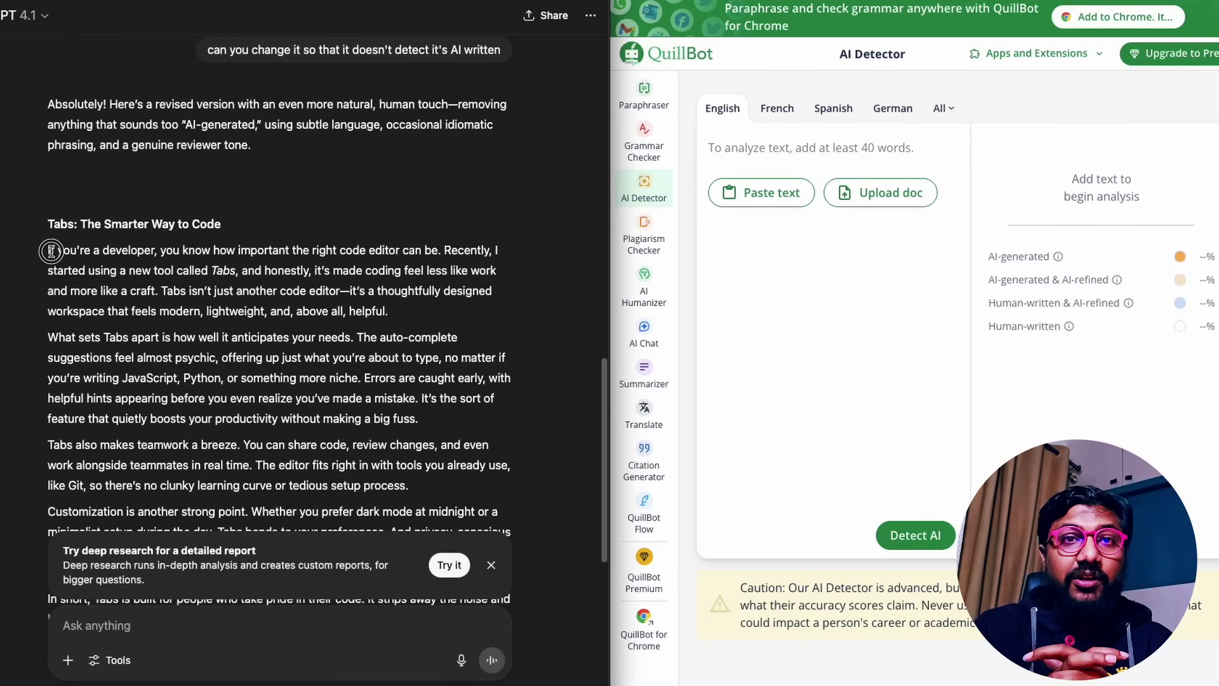
# Step: Copy the body of ChatGPT's rewritten Tabs article into the AI Detector and run the detection on it
pyautogui.moveTo(52, 252); pyautogui.dragTo(306, 409)
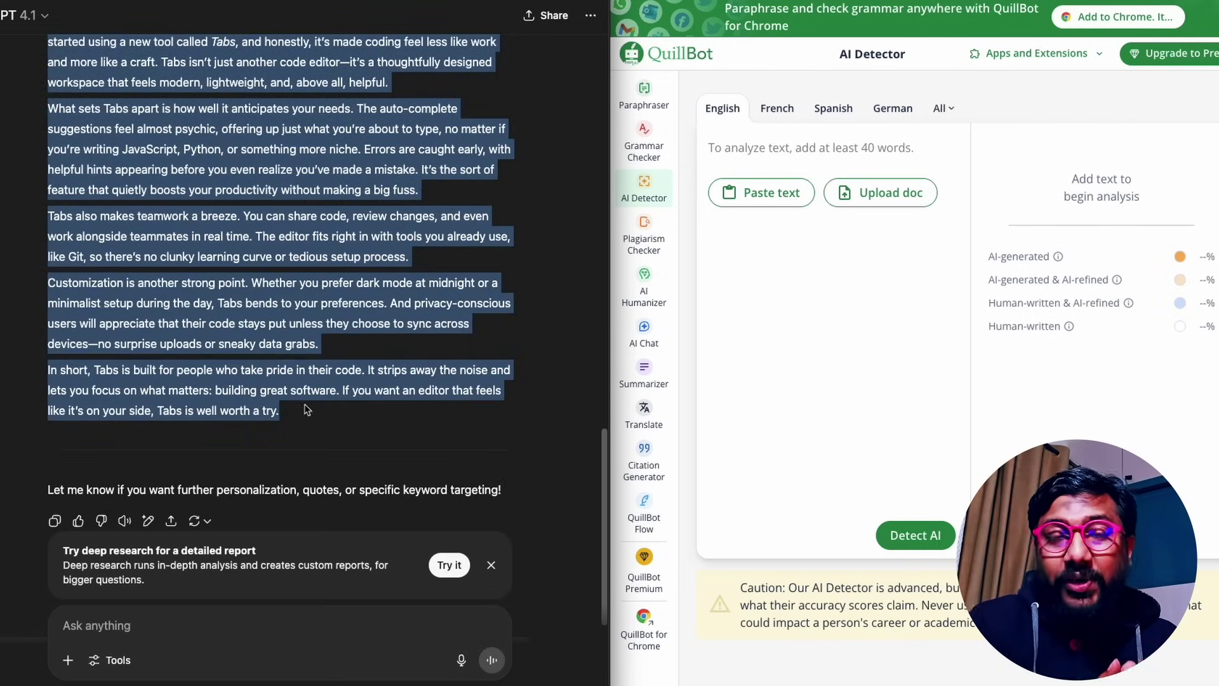
pyautogui.click(772, 160)
pyautogui.press('super+v')
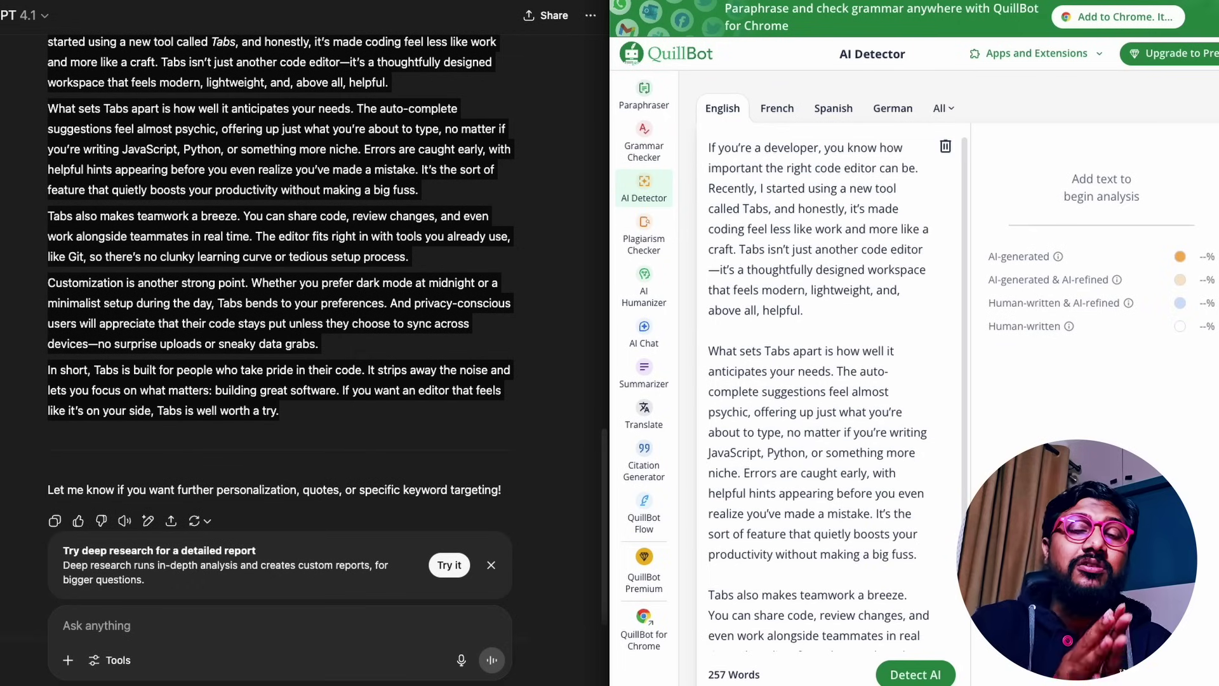
pyautogui.click(916, 674)
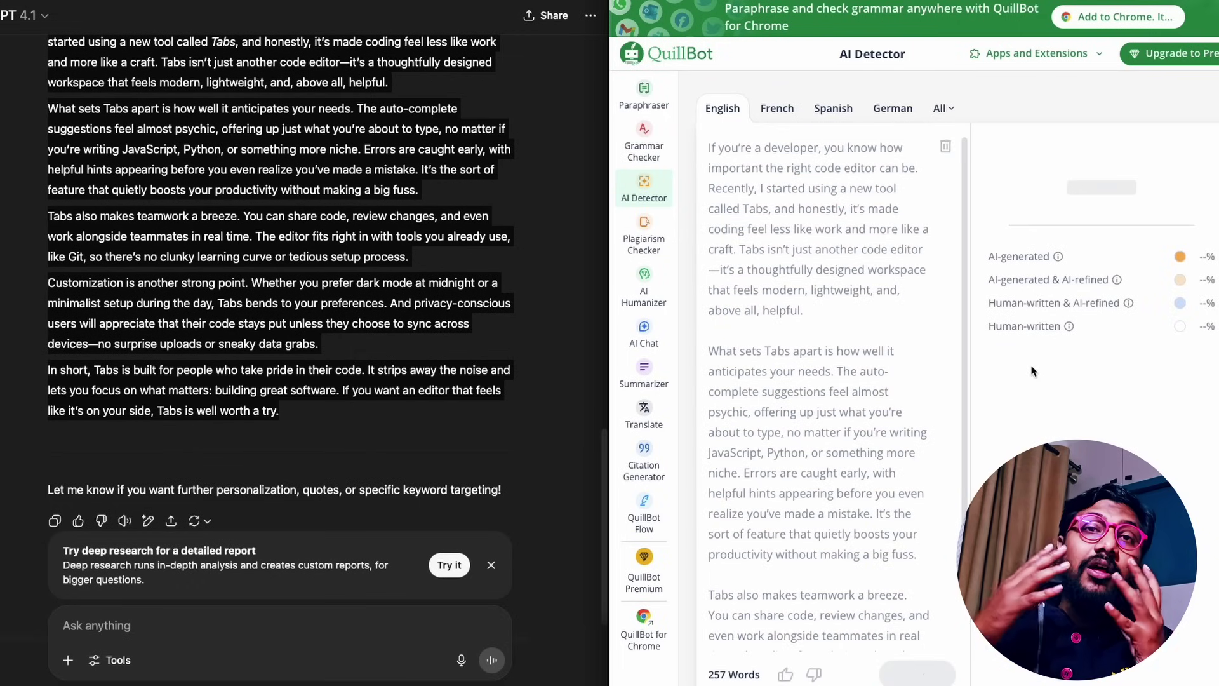
pyautogui.moveTo(1056, 162); pyautogui.dragTo(1173, 162)
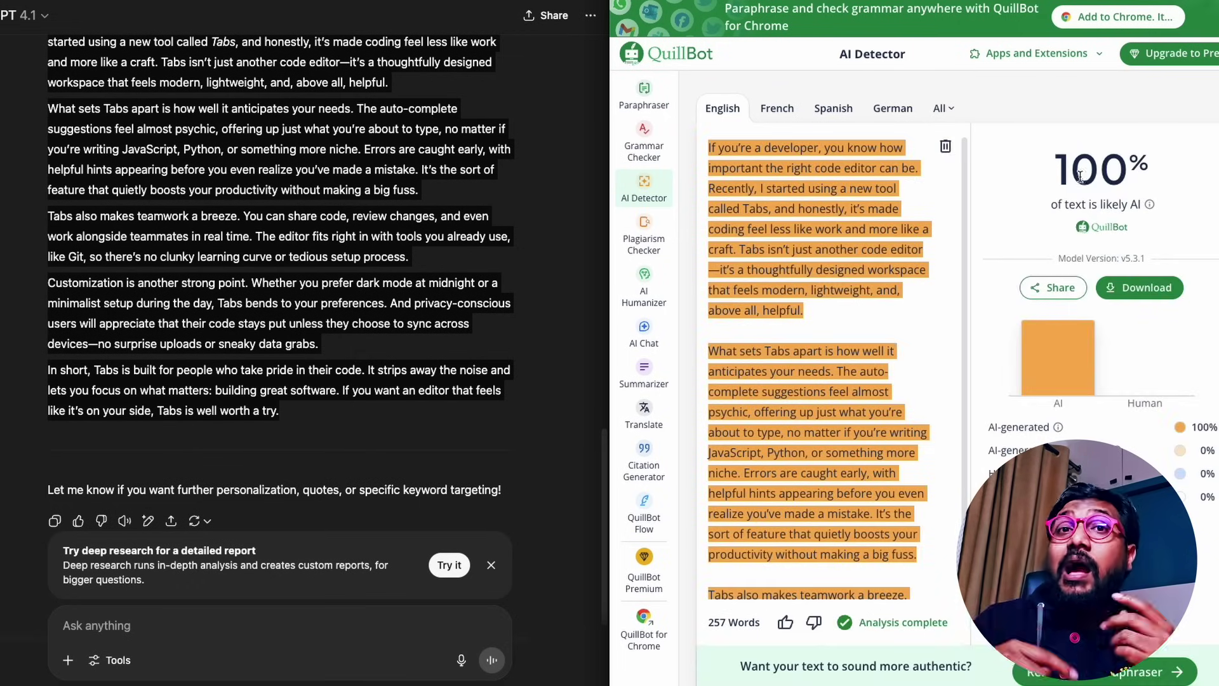
pyautogui.scroll(15, 392, 259)
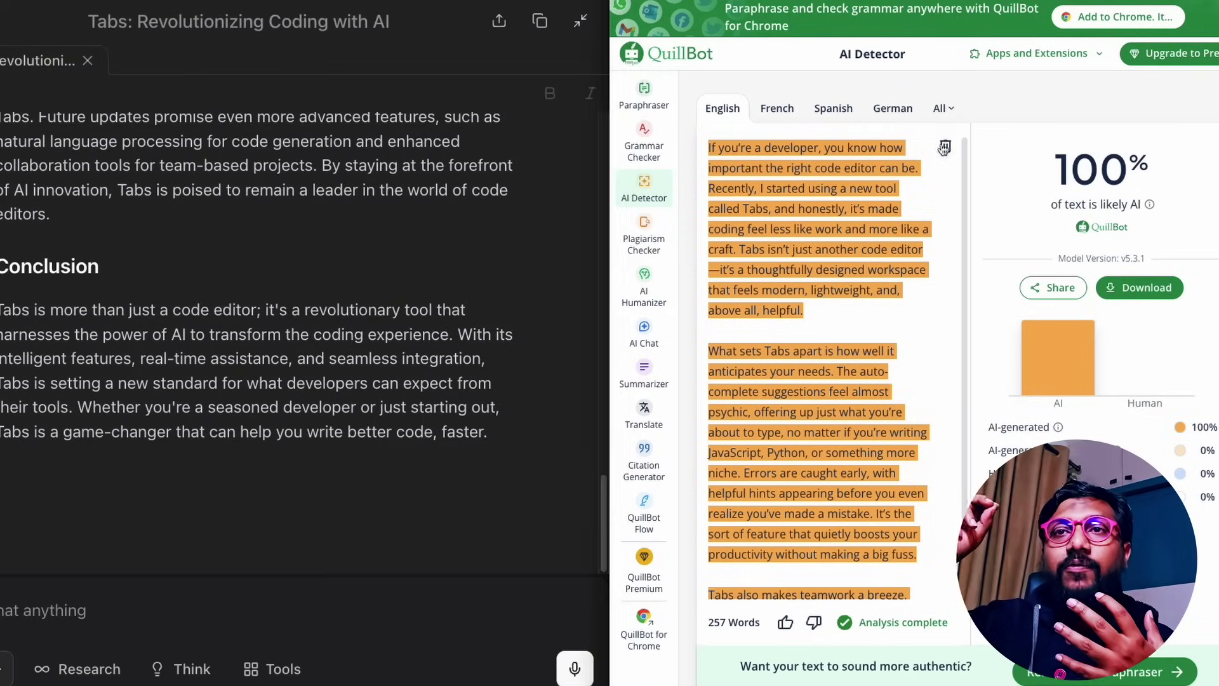
# Step: Replace the text in the AI Detector with the full body of Mistral's Tabs article and run the detection
pyautogui.click(945, 146)
pyautogui.click(1008, 396)
pyautogui.scroll(20, 299, 240)
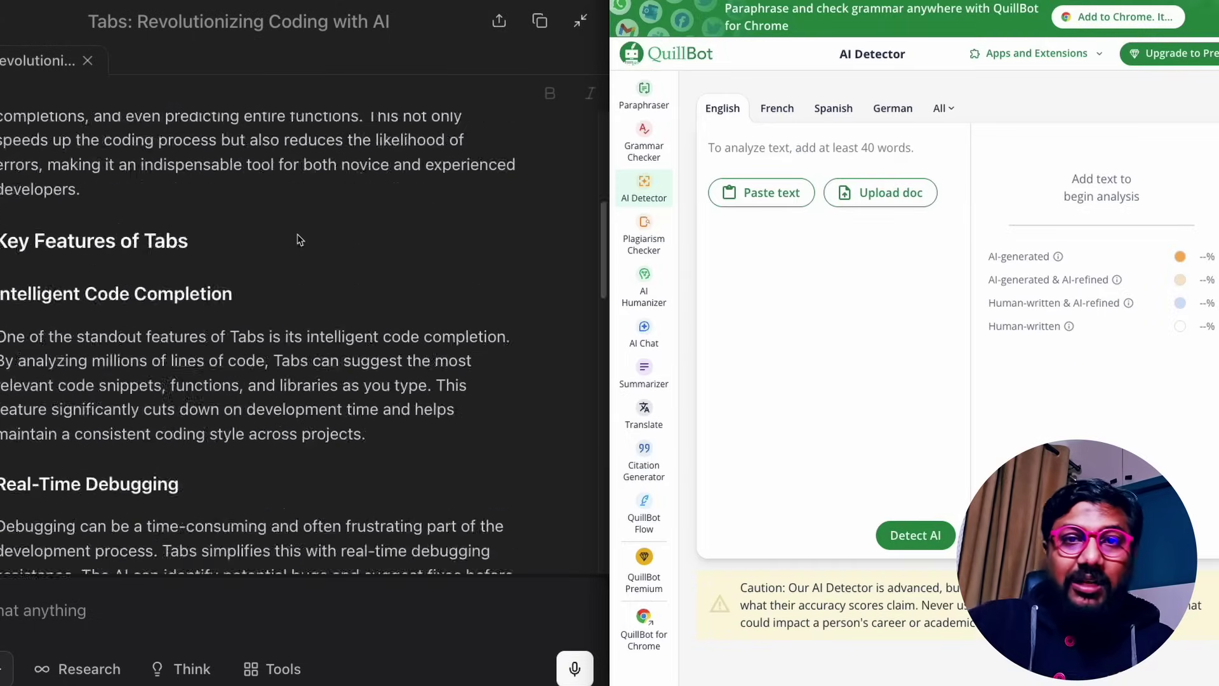
pyautogui.moveTo(3, 230); pyautogui.dragTo(147, 327)
pyautogui.click(35, 278)
pyautogui.moveTo(2, 227); pyautogui.dragTo(61, 303)
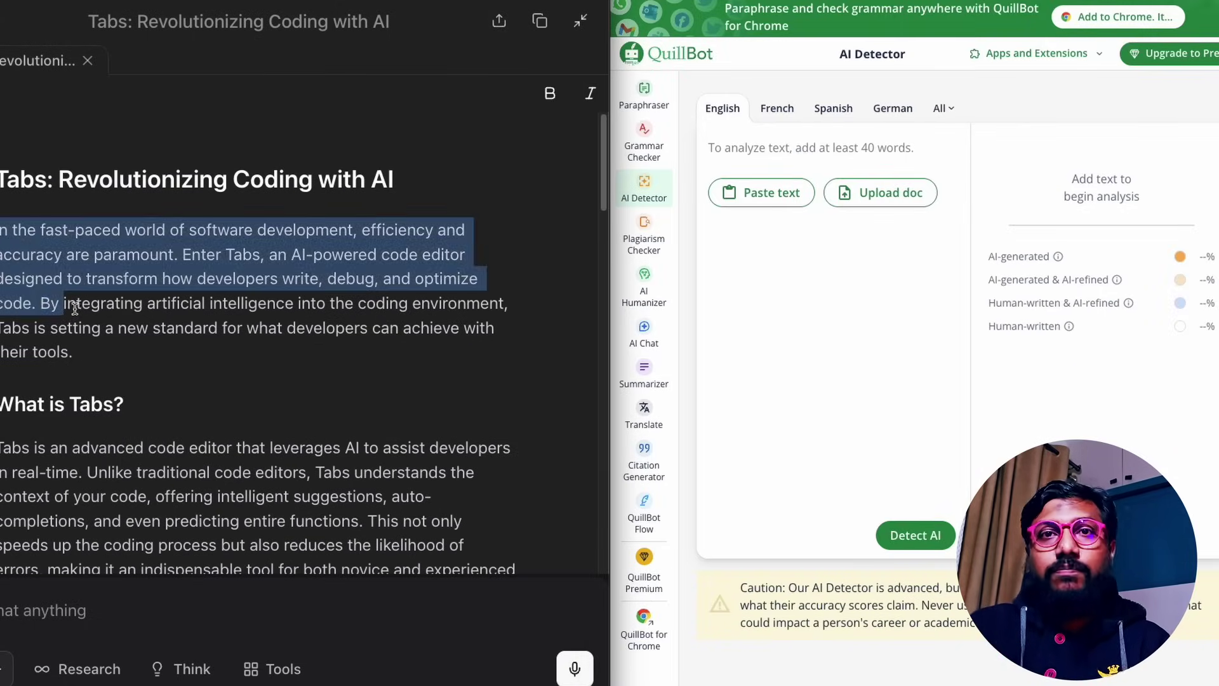
pyautogui.scroll(-15, 84, 307)
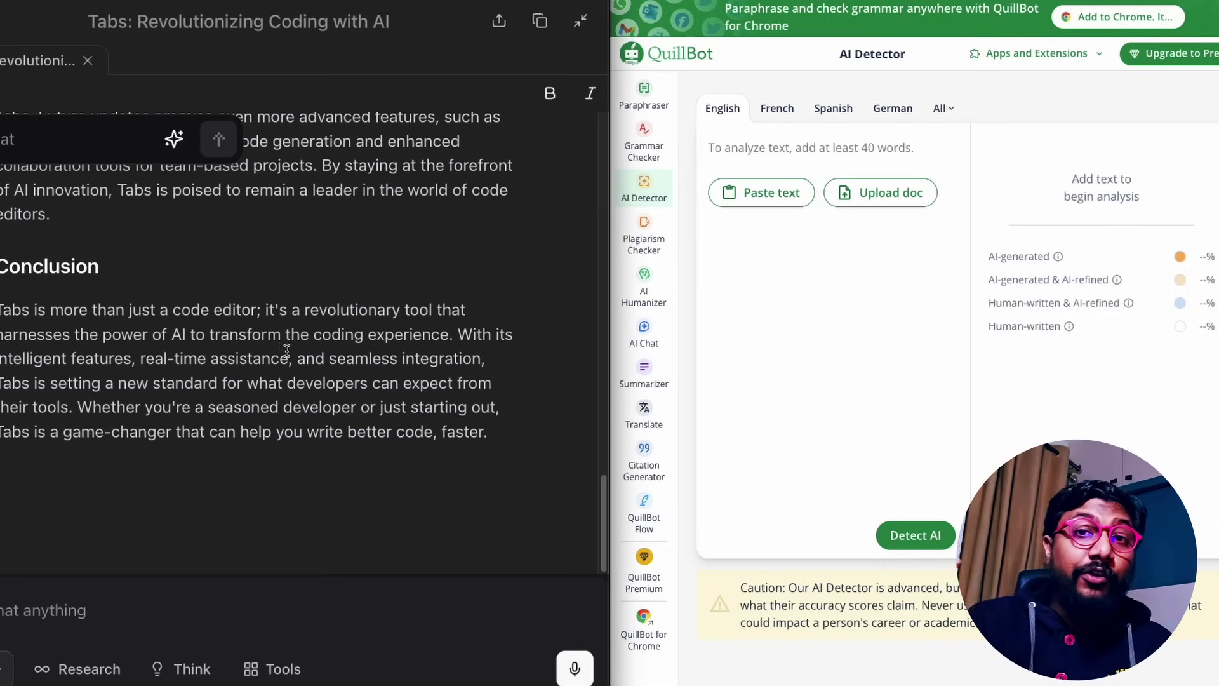
pyautogui.moveTo(490, 435); pyautogui.dragTo(484, 426)
pyautogui.click(788, 145)
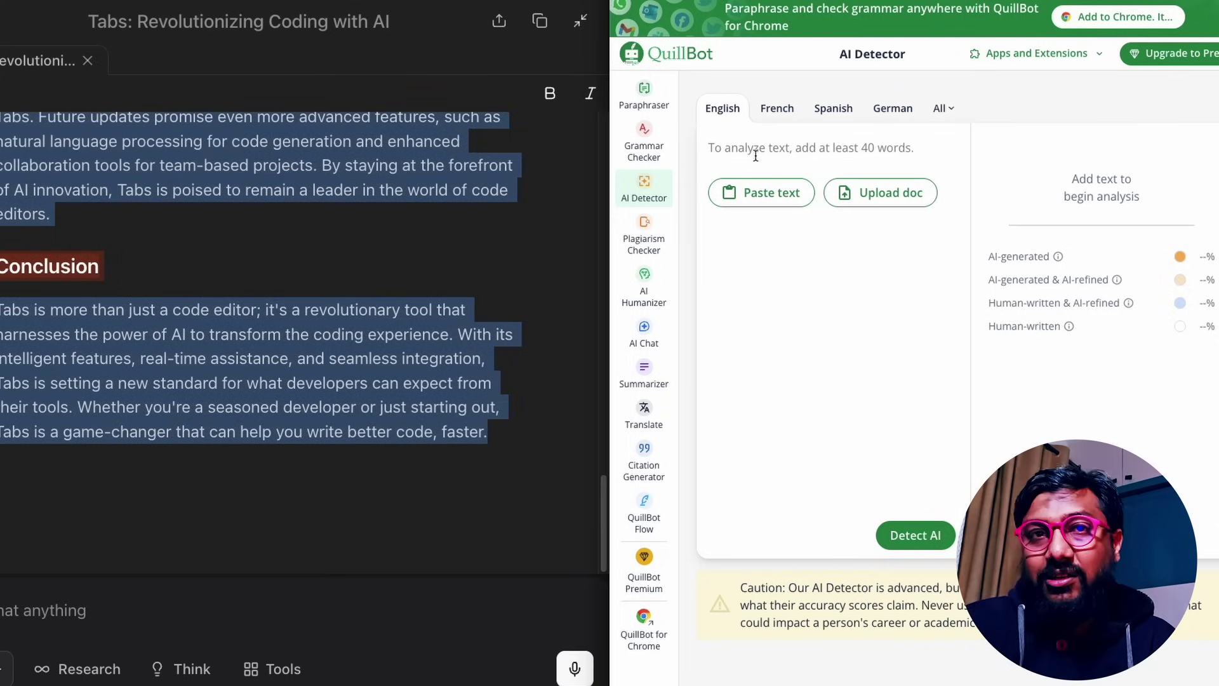
pyautogui.press('super+v')
pyautogui.press('super+Return')
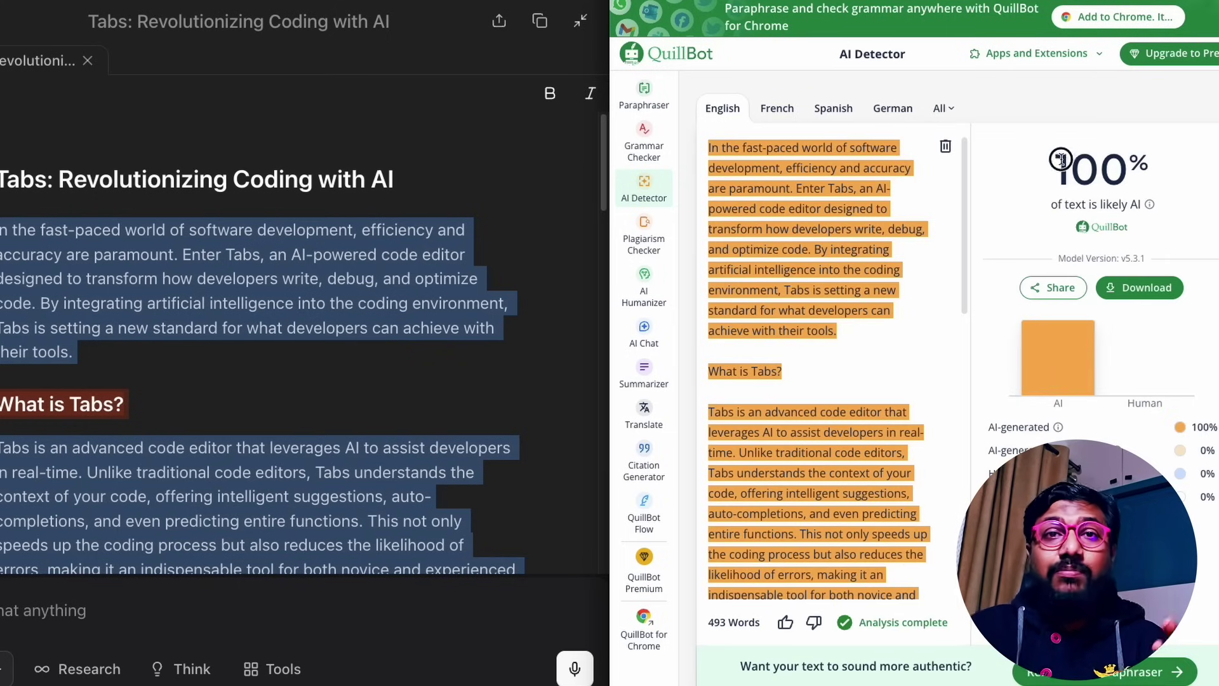
# Step: Copy the follow-up request about avoiding AI detection from the K2 chat and submit it in Mistral's Le Chat
pyautogui.scroll(-10, 223, 554)
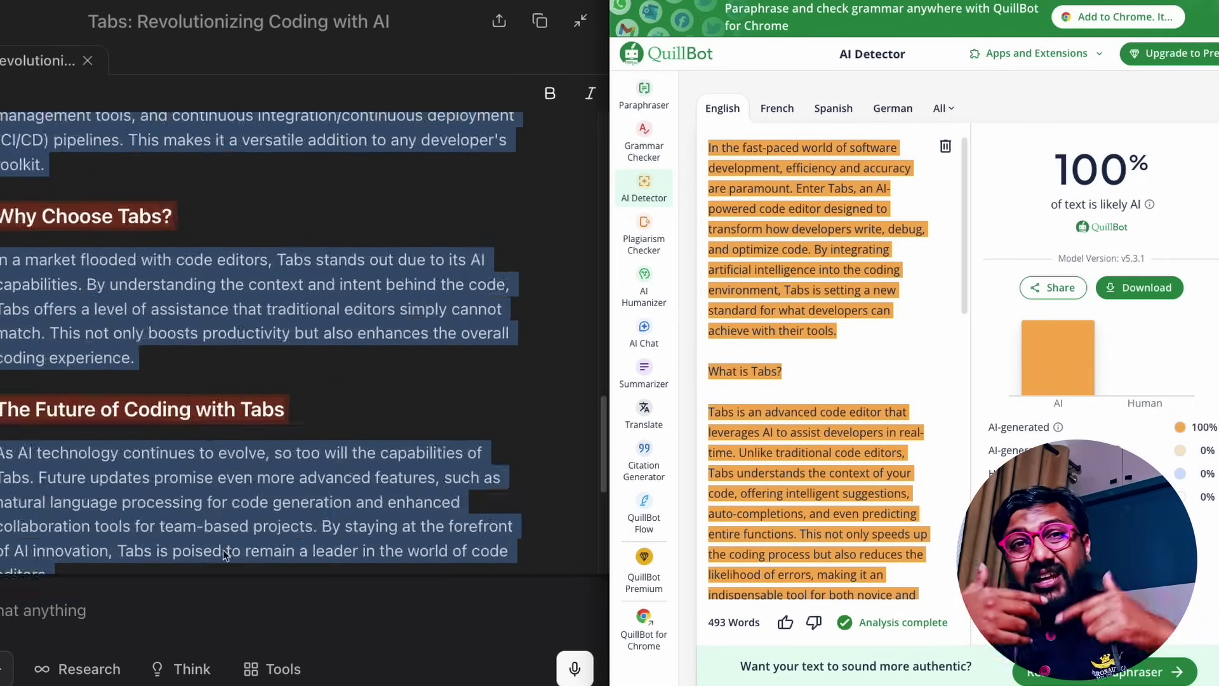
pyautogui.scroll(-5, 223, 554)
pyautogui.press('super+Tab')
pyautogui.doubleClick(359, 396)
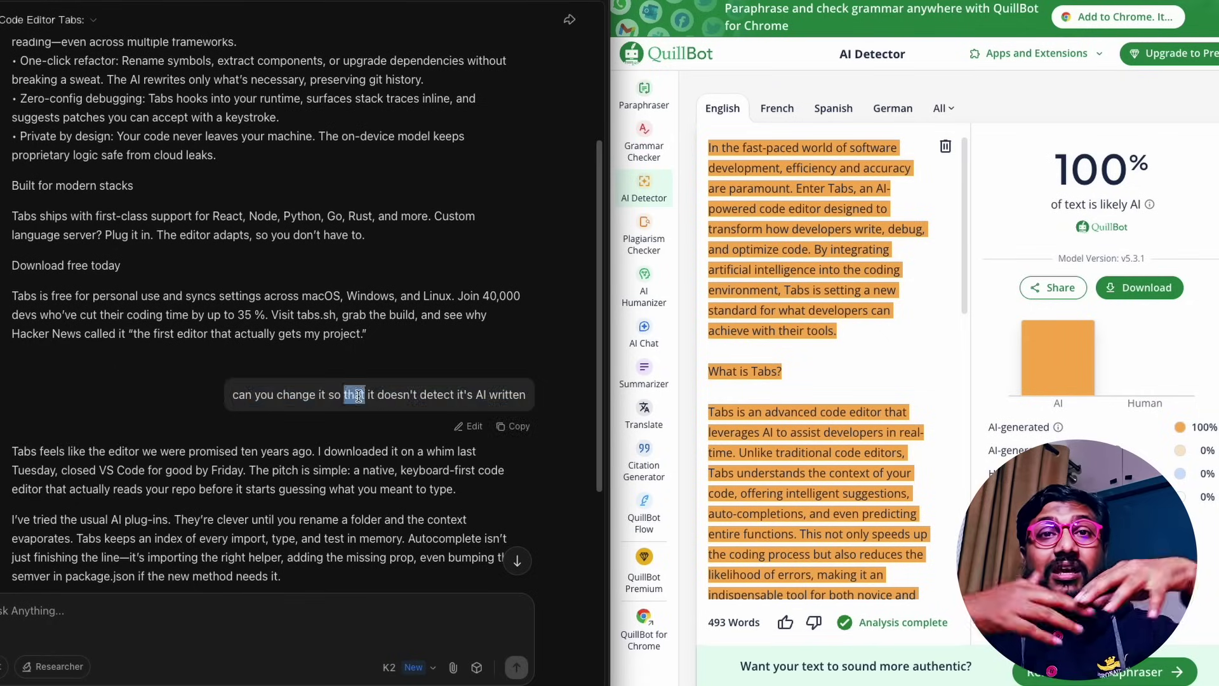
pyautogui.tripleClick(359, 395)
pyautogui.press('super+c')
pyautogui.press('super+Tab')
pyautogui.click(164, 611)
pyautogui.press('super+v')
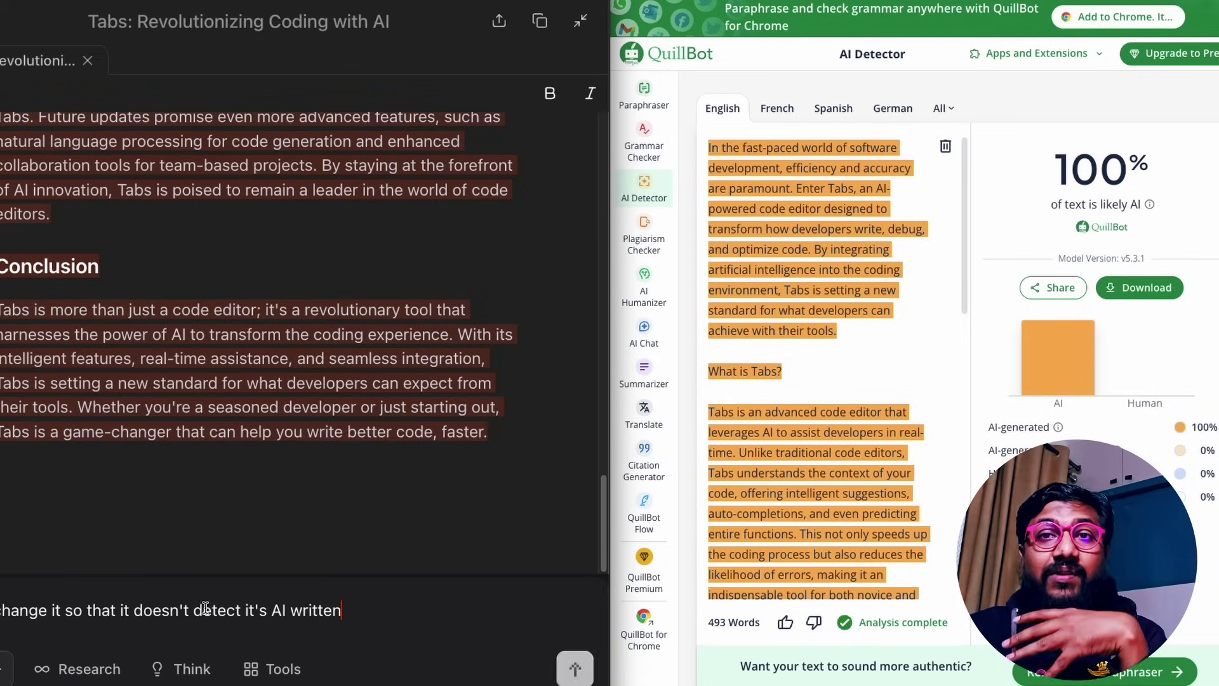
pyautogui.click(575, 668)
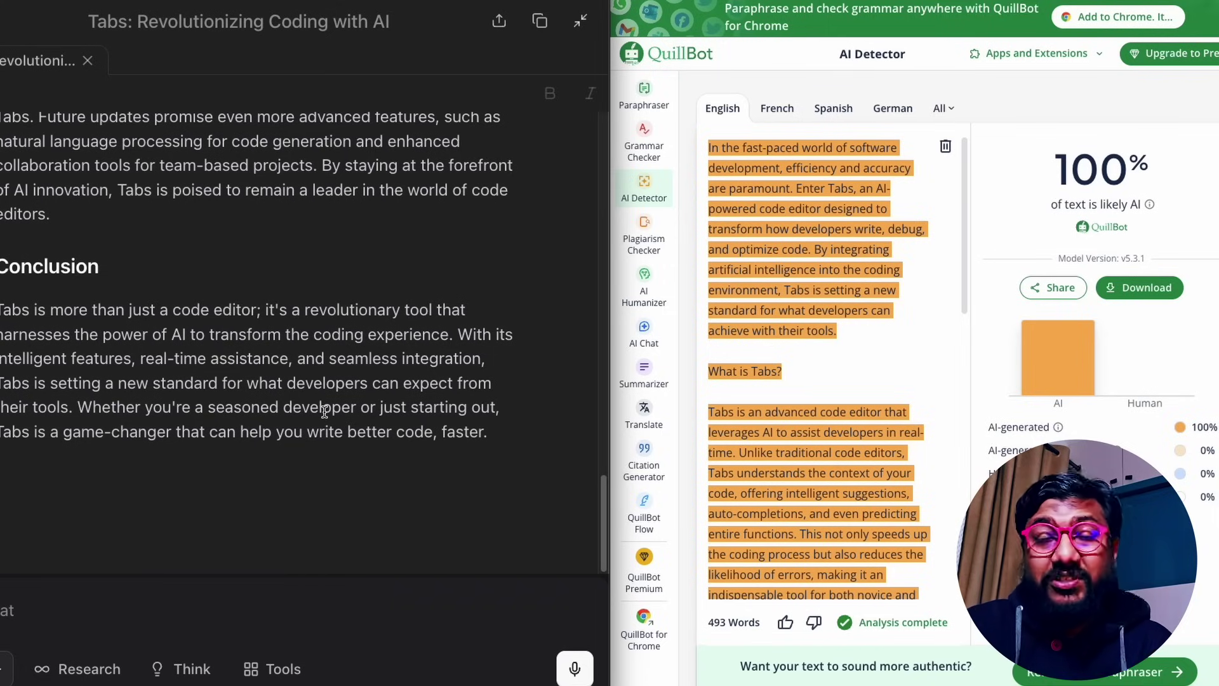
# Step: Submit "can you change it so that it doesn't detect it's AI written" again in Mistral and close the article's canvas view
pyautogui.scroll(10, 323, 408)
pyautogui.scroll(-10, 324, 408)
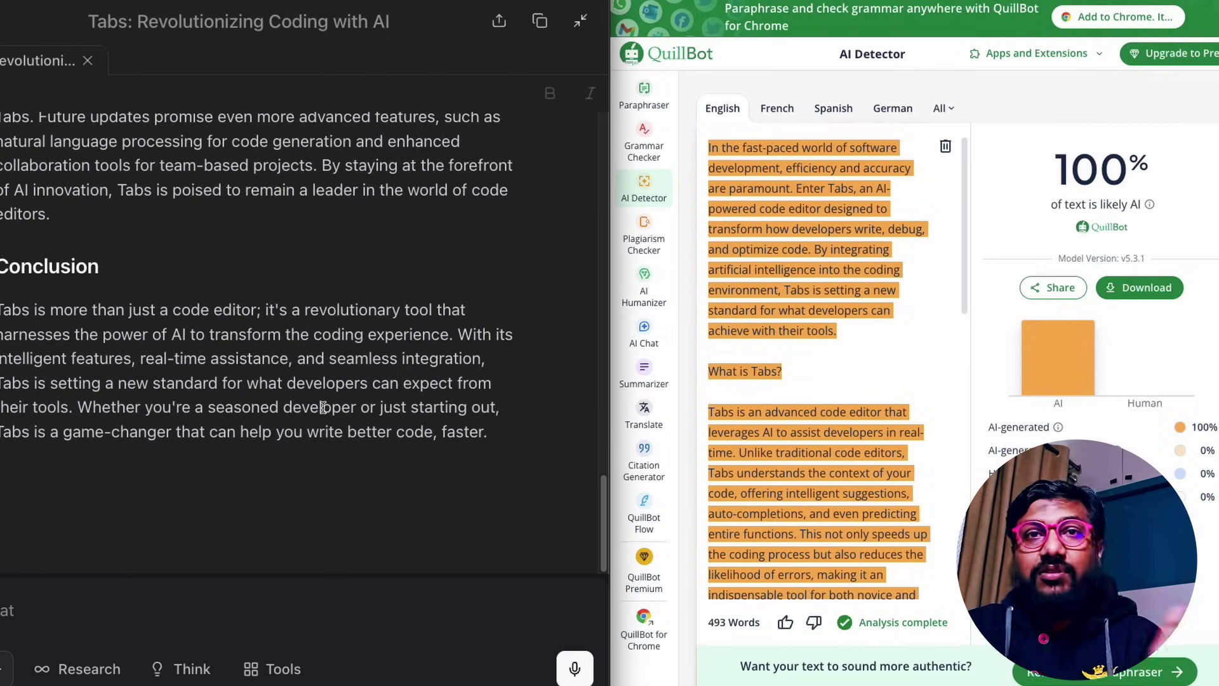
pyautogui.scroll(20, 323, 407)
pyautogui.scroll(-17, 323, 408)
pyautogui.scroll(-9, 323, 408)
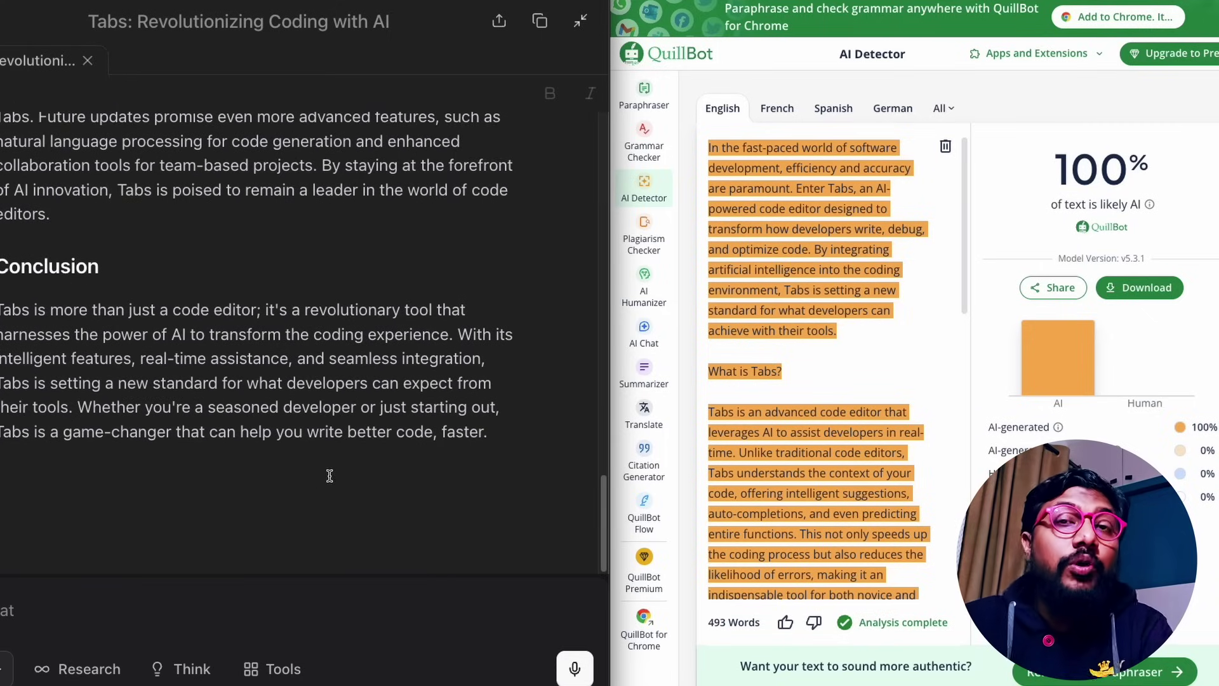
pyautogui.write("Change it so that it doesn't detect it's AI written")
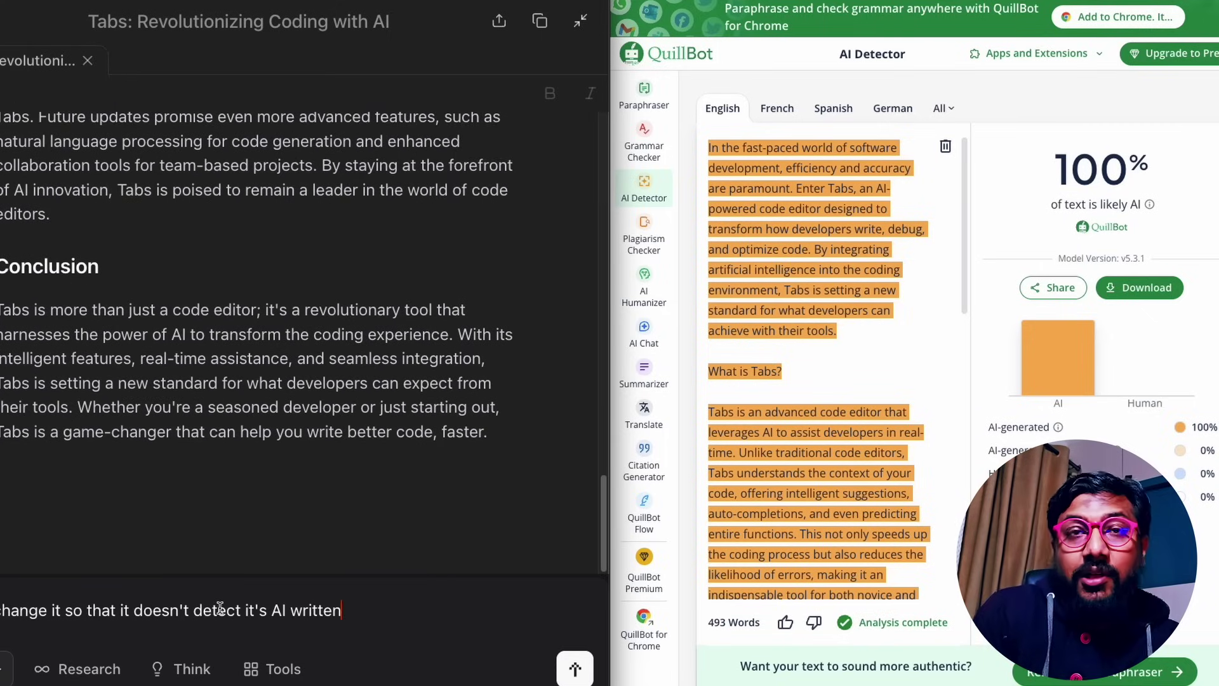
pyautogui.click(575, 668)
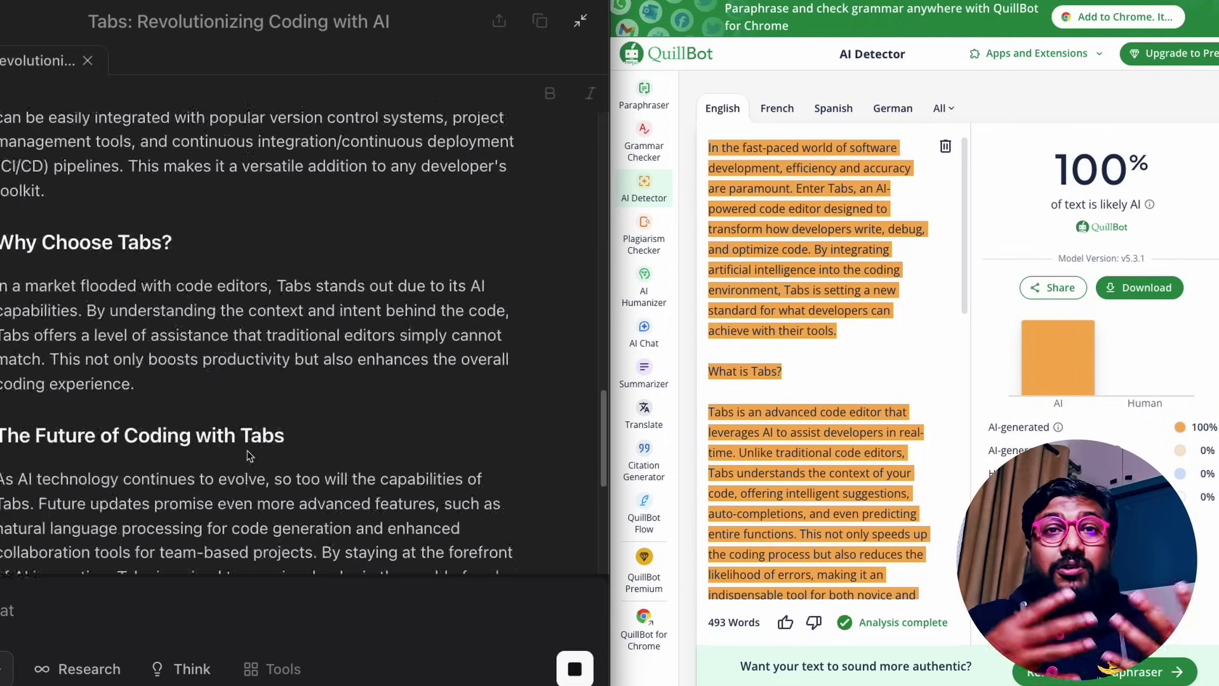
pyautogui.click(578, 22)
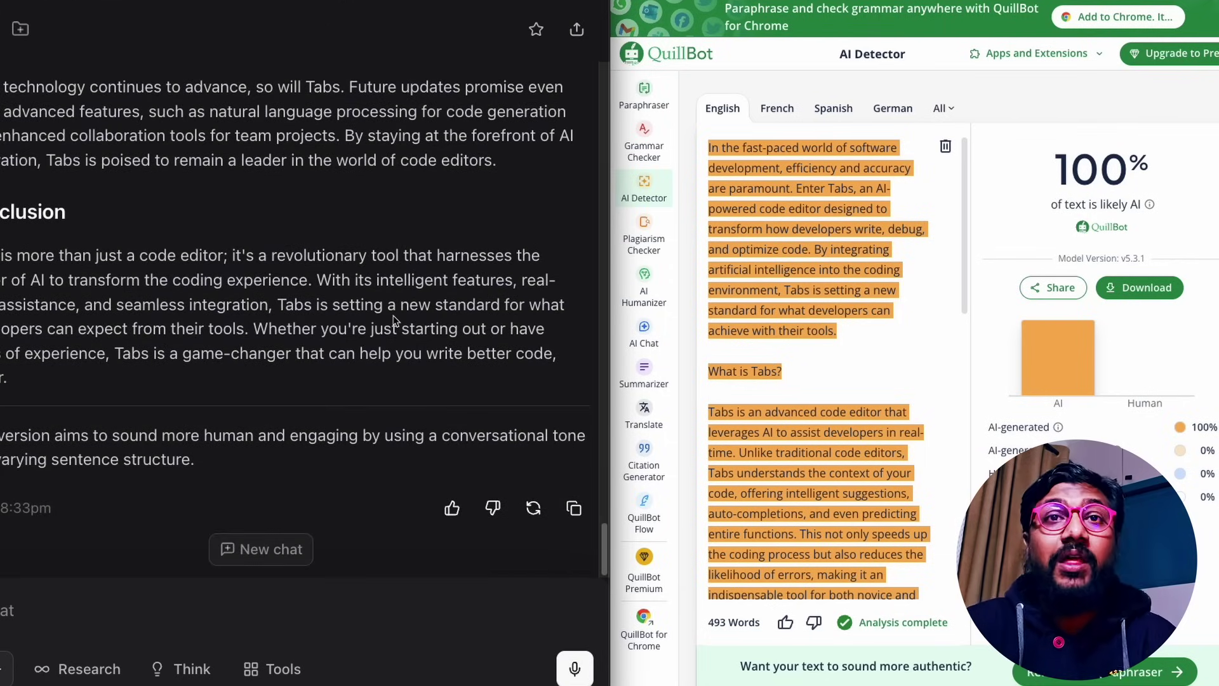
# Step: Scan Mistral's rewritten Tabs article in the AI Detector in place of its first version, and clear the detector's text
pyautogui.moveTo(25, 380); pyautogui.dragTo(4, 261)
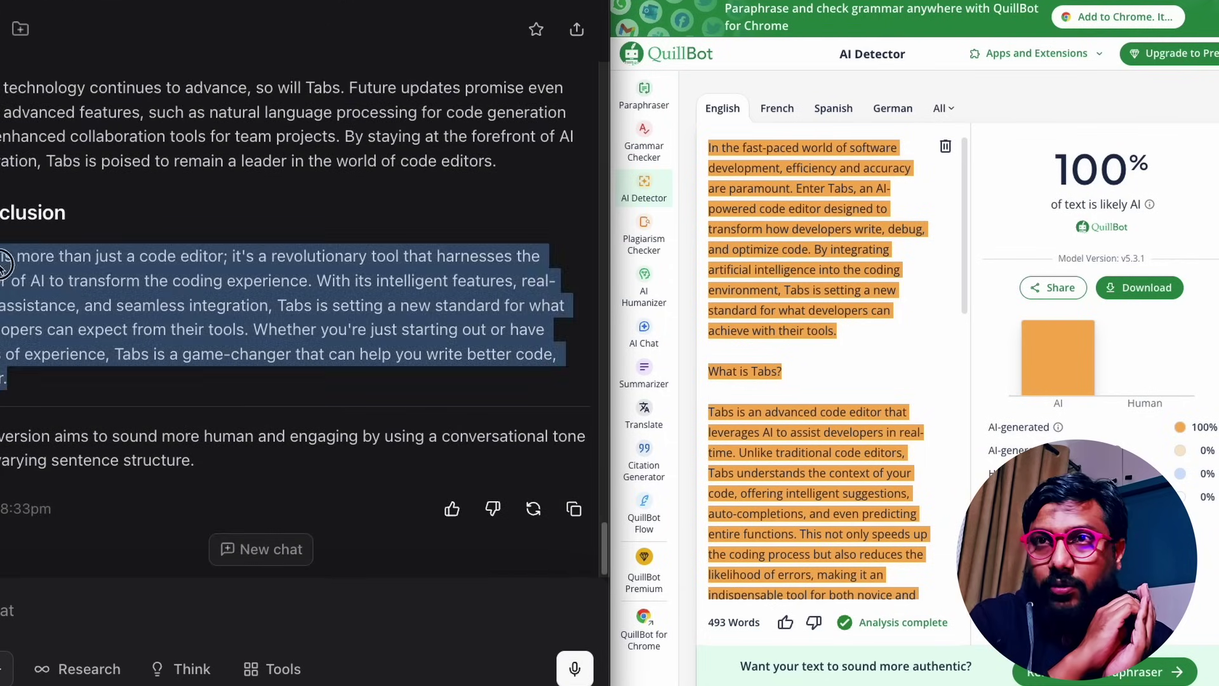
pyautogui.scroll(15, 2, 264)
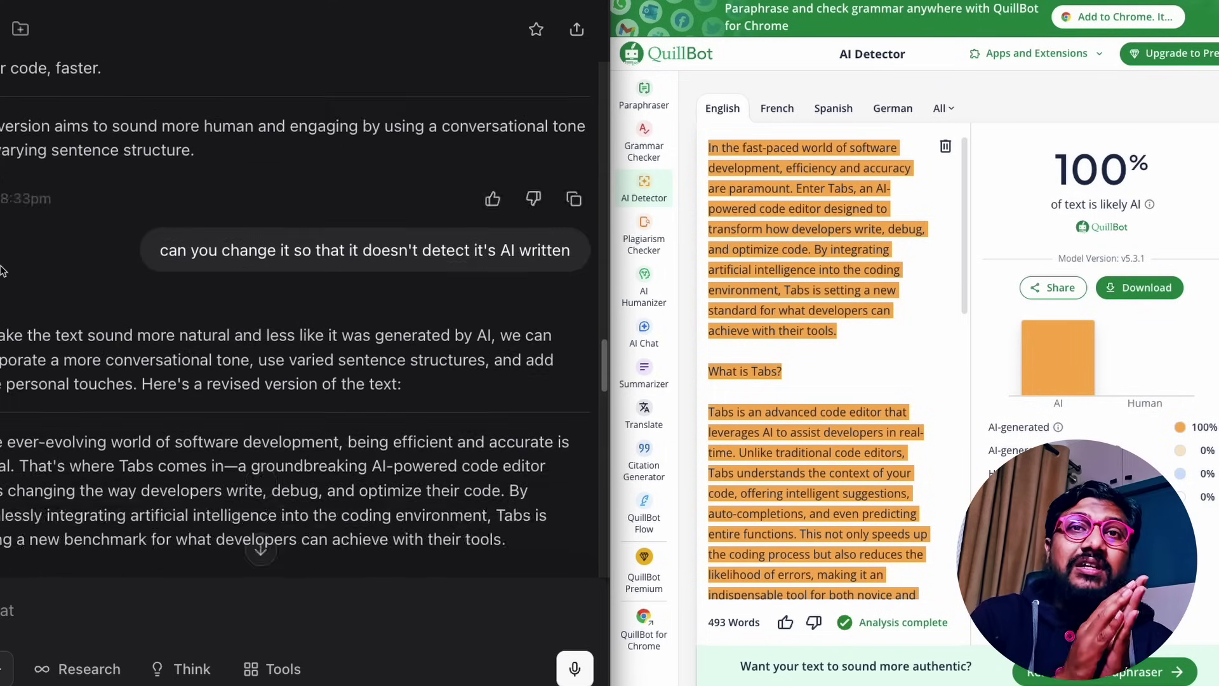
pyautogui.scroll(-3, 3, 269)
pyautogui.keyDown('shift'); pyautogui.click(1, 208); pyautogui.keyUp('shift')
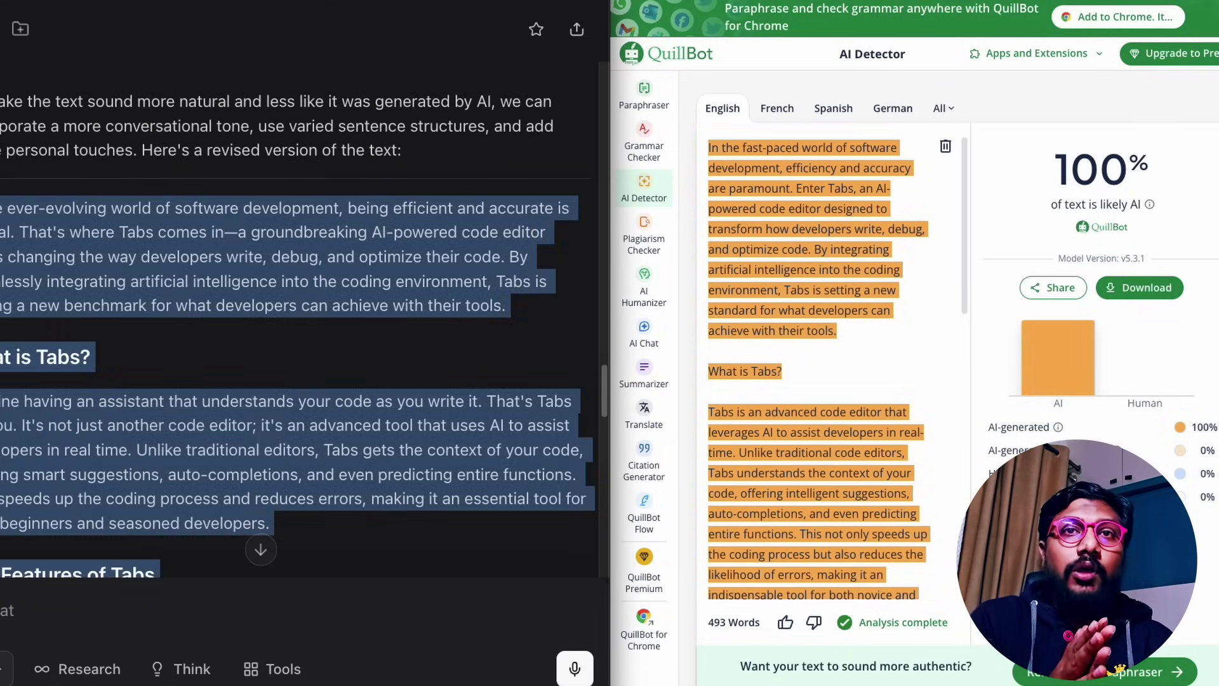
pyautogui.click(946, 146)
pyautogui.click(1033, 390)
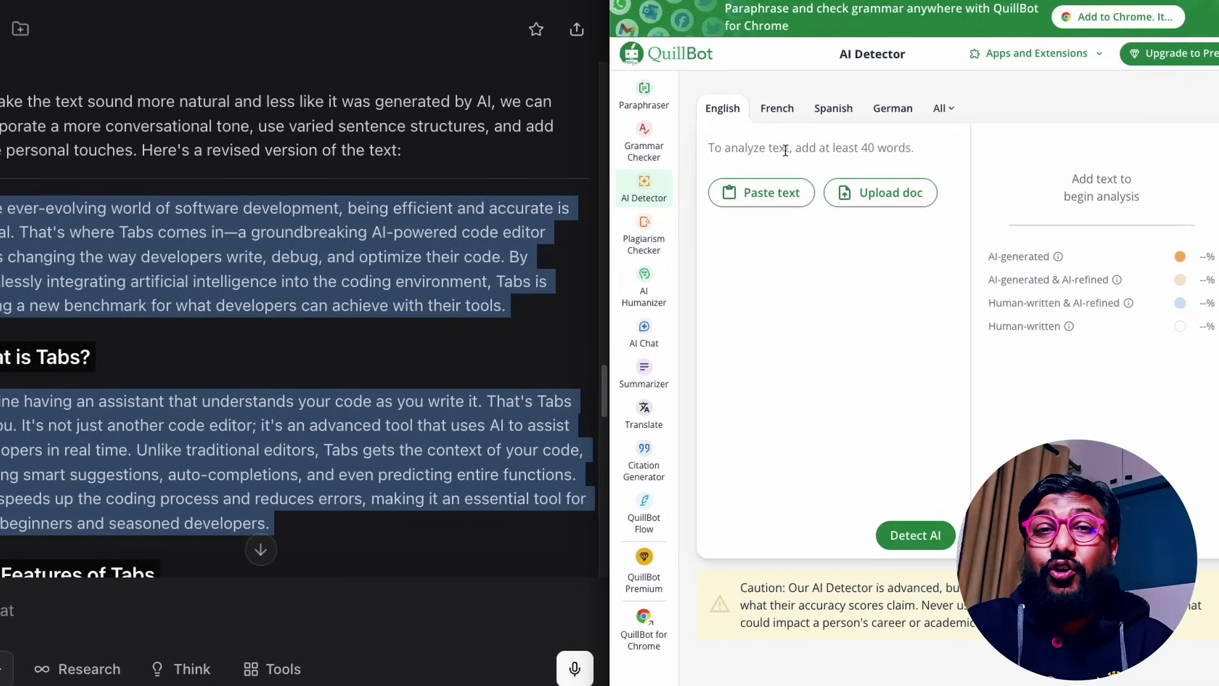
pyautogui.press('super+v')
pyautogui.click(917, 673)
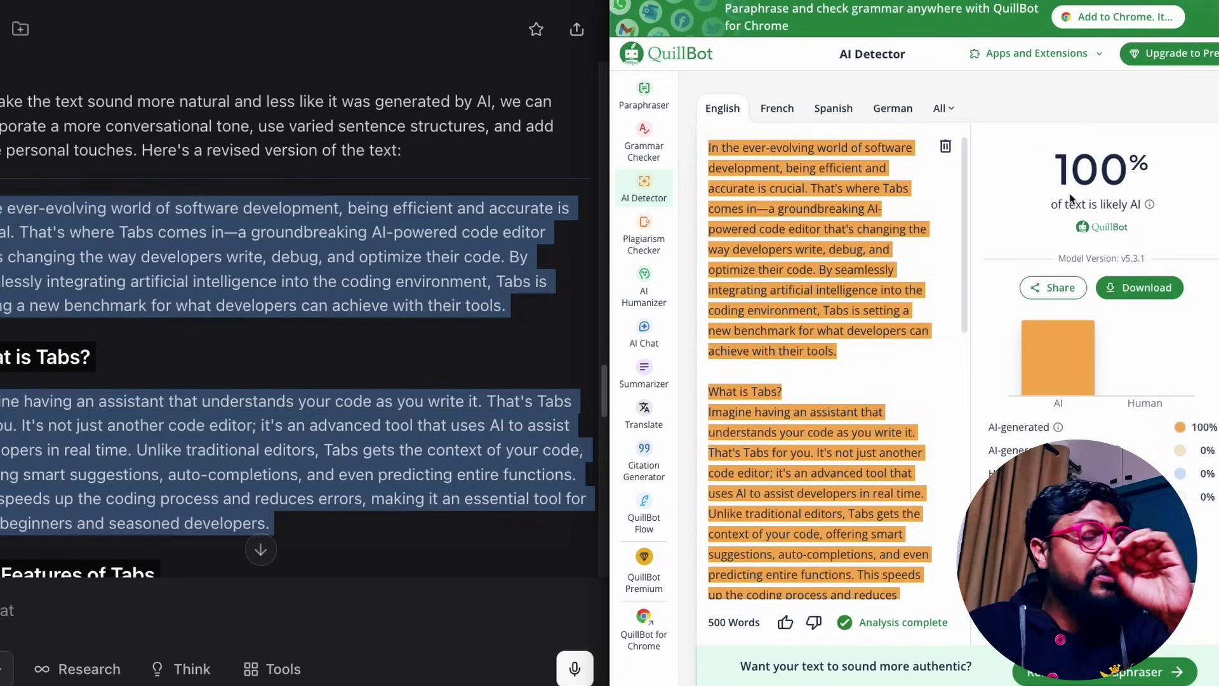
pyautogui.click(945, 147)
pyautogui.click(1032, 397)
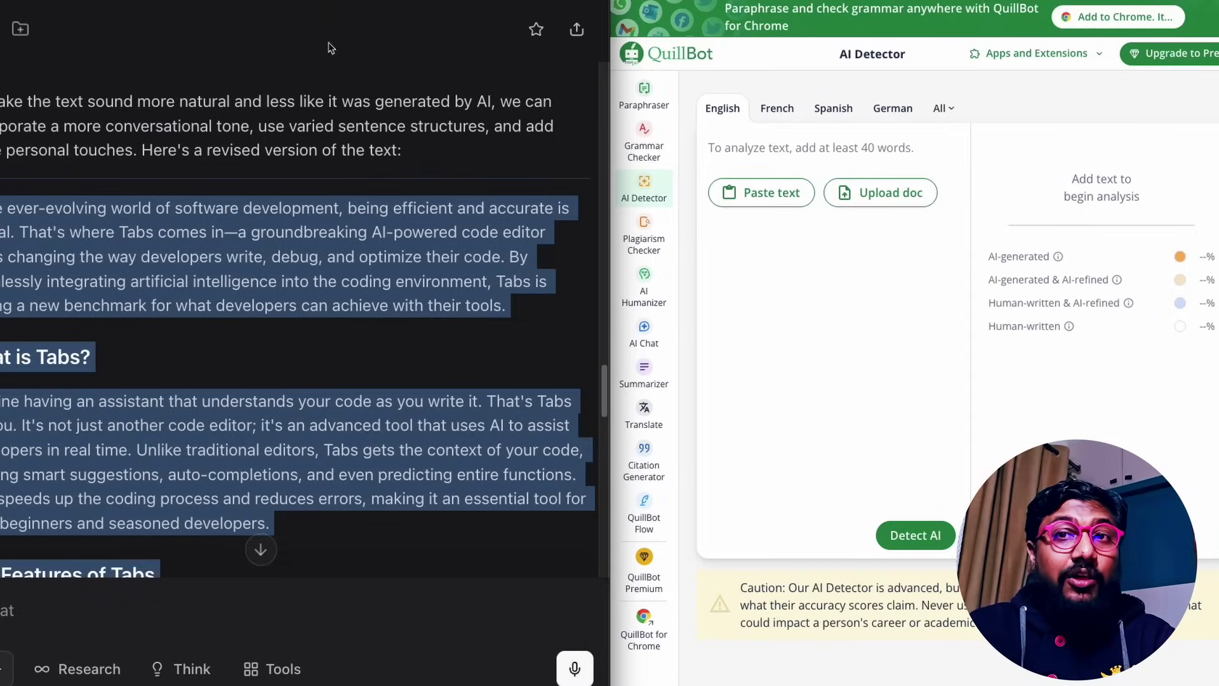
# Step: Copy the original 300-word Tabs article prompt from the Mistral chat and run it in Google AI Studio with Gemini 2.5 Pro
pyautogui.scroll(15, 394, 115)
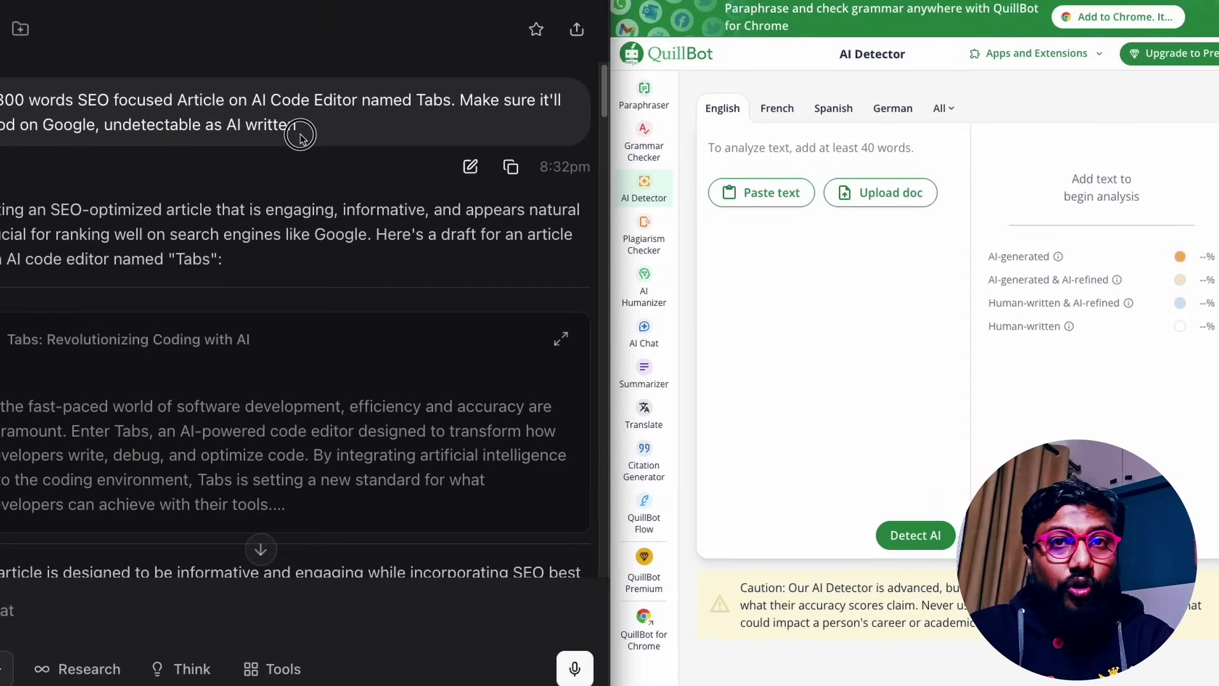
pyautogui.tripleClick(299, 127)
pyautogui.click(394, 13)
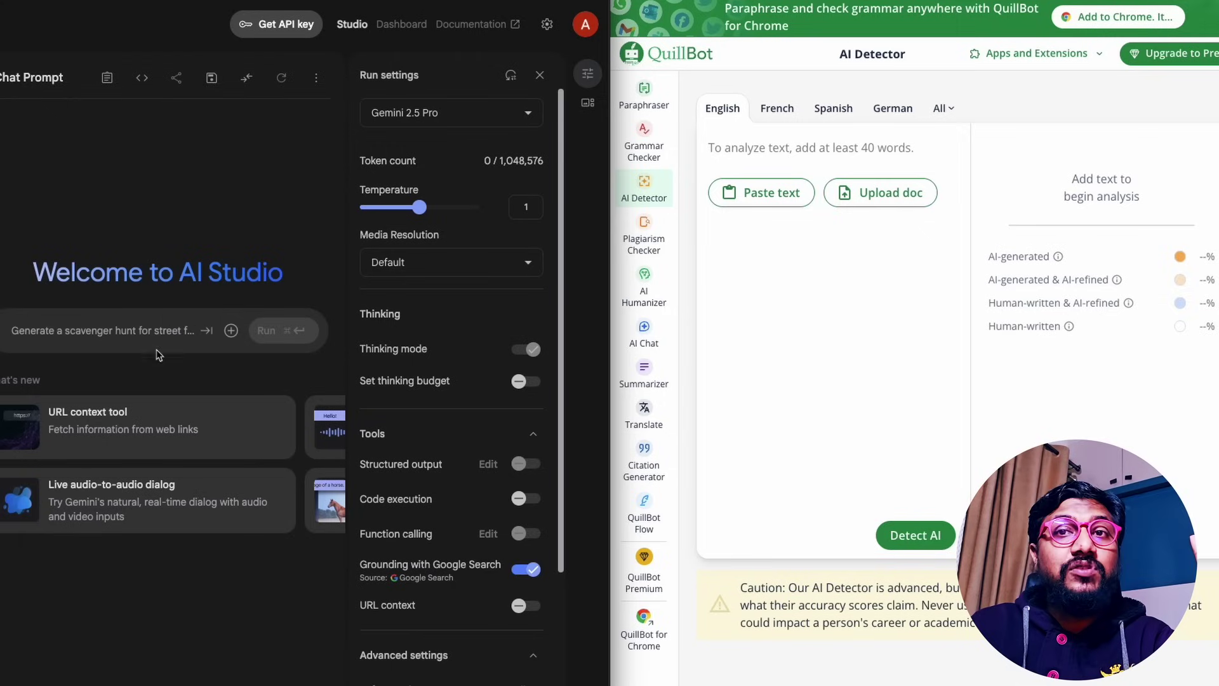
pyautogui.click(121, 337)
pyautogui.write("write a 300 words SEO focused Article on AI Code Editor named Tabs. Make sure it'll rank good on Google, undetectable as AI written")
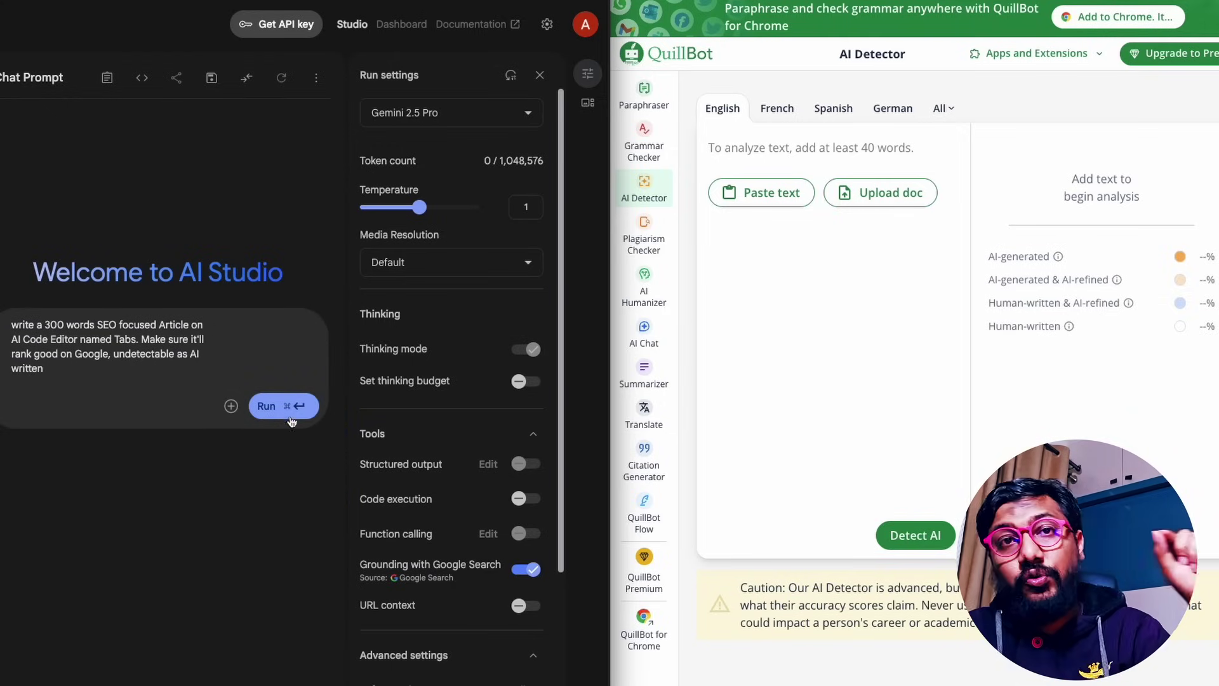
pyautogui.click(290, 412)
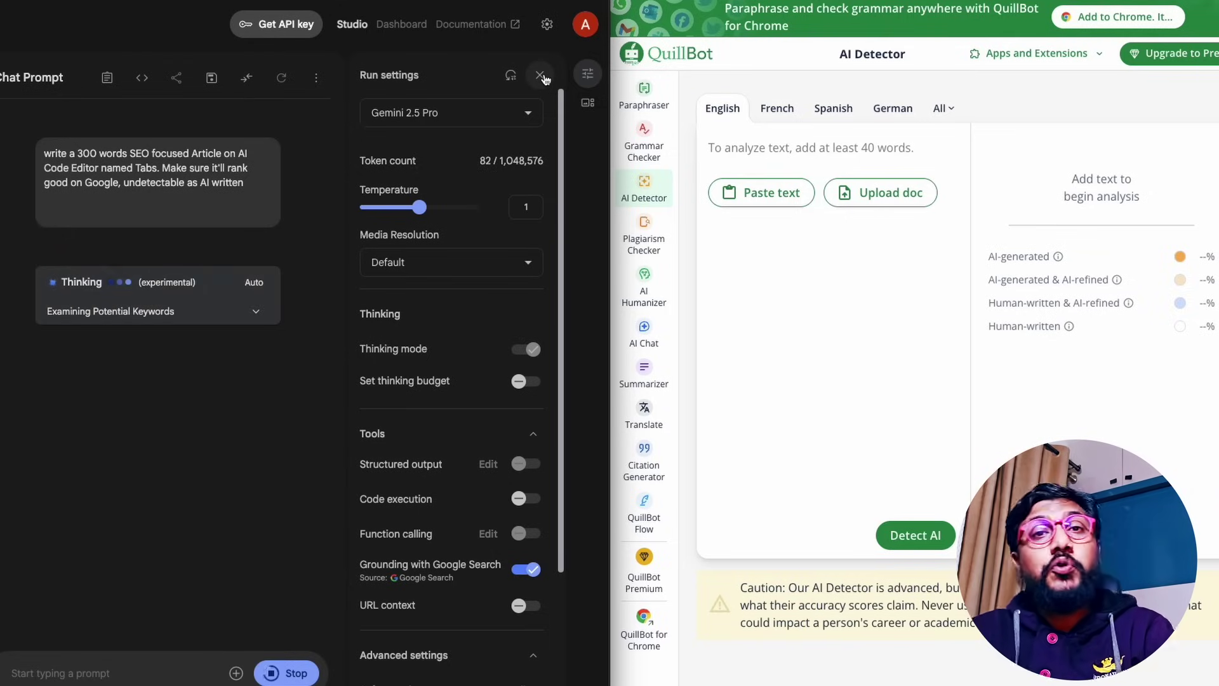
# Step: Expand Gemini's thoughts with the run settings hidden, and copy the body of its Tabs article into the AI Detector
pyautogui.click(541, 75)
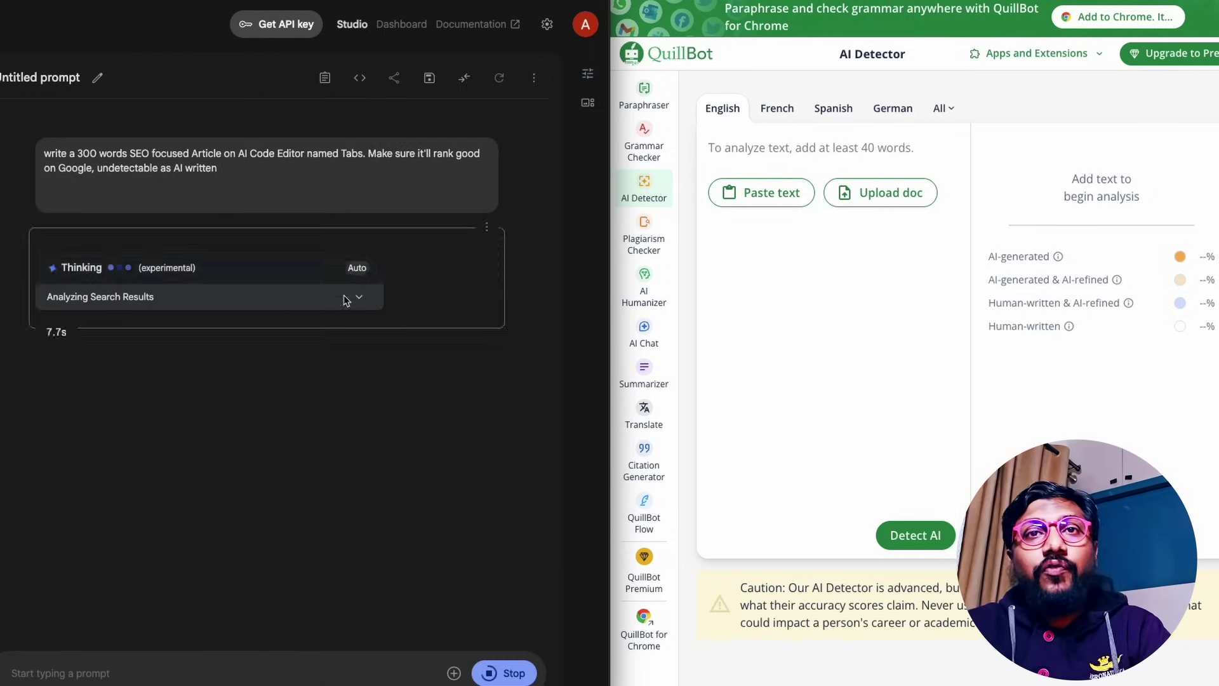
pyautogui.click(344, 297)
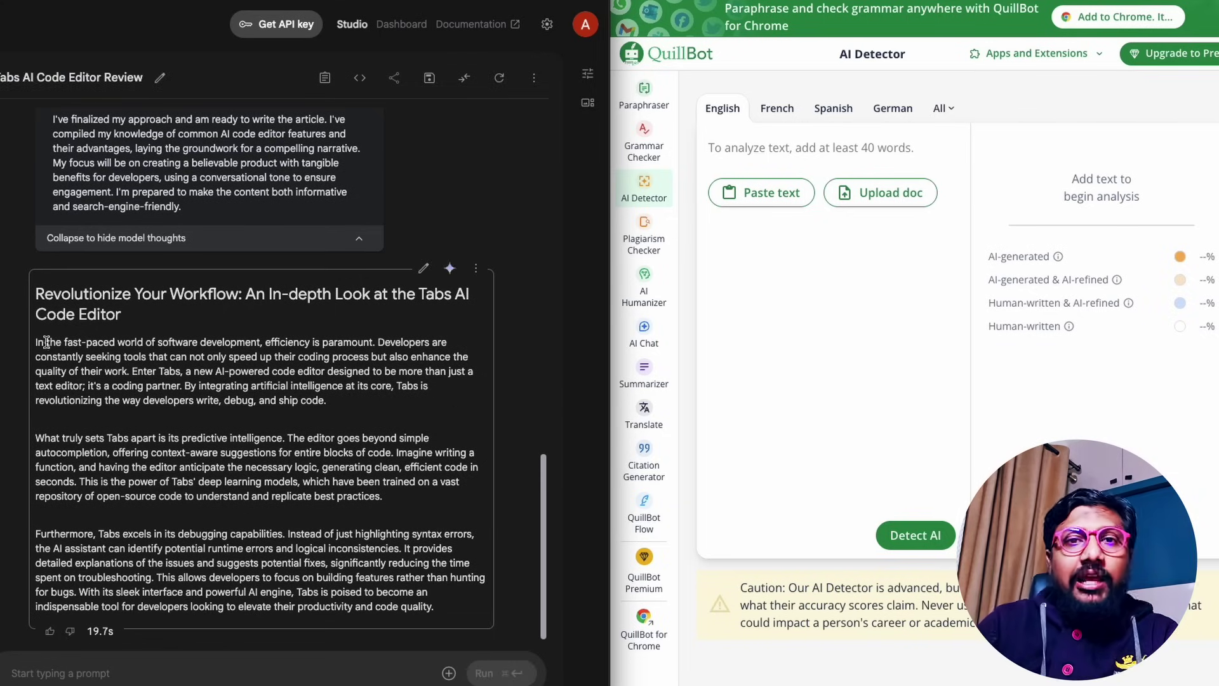
pyautogui.moveTo(36, 343); pyautogui.dragTo(445, 629)
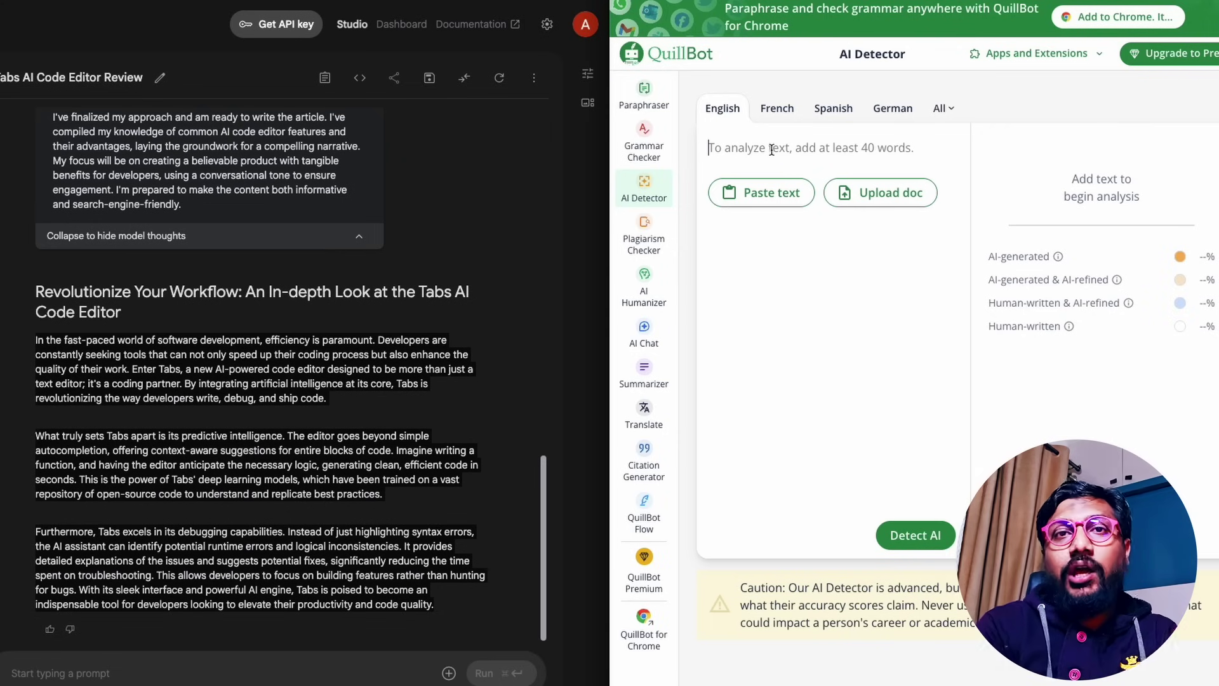
pyautogui.write("In the fast-paced world of software development, efficiency is paramount. Developers are constantly seeking tools that can not only speed up their coding process but also enhance the quality of their work. Enter Tabs, a new AI-powered code editor designed to be more than just a text editor; it's a coding partner. By integrating artificial intelligence at its core, Tabs is revolutionizing the way developers write, debug, and ship code. What truly sets Tabs apart is its predictive intelligence. The editor goes beyond simple autocompletion, offering context-aware suggestions for entire blocks of code. Imagine writing a function, and having the editor anticipate the necessary logic, generating clean, efficient code in seconds. This is the power of Tabs' deep learning models, which have been trained on a vast repository of open-source code to understand and replicate best practices. Furthermore, Tabs excels in its debugging capabilities. Instead of just highlighting syntax errors, the AI assistant can identify potential runtime errors and logical inconsistencies. It provides detailed explanations of the issues and suggests potential fixes, significantly reducing the time spent on troubleshooting. This allows developers to focus on building features rather than hunting for bugs. With its sleek interface and powerful AI engine, Tabs is poised to become an indispensable tool for developers looking to elevate their productivity and code quality.")
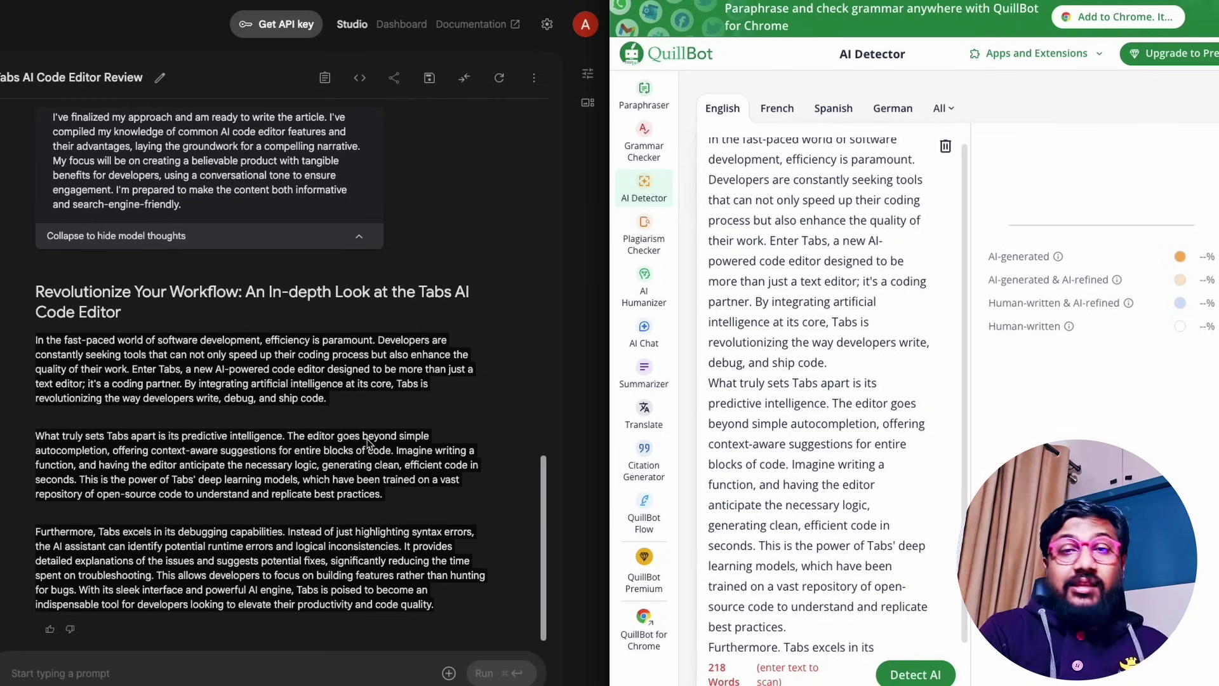
# Step: Tell Gemini "word count is too less" to get a longer version of its Tabs article
pyautogui.click(67, 658)
pyautogui.write('word')
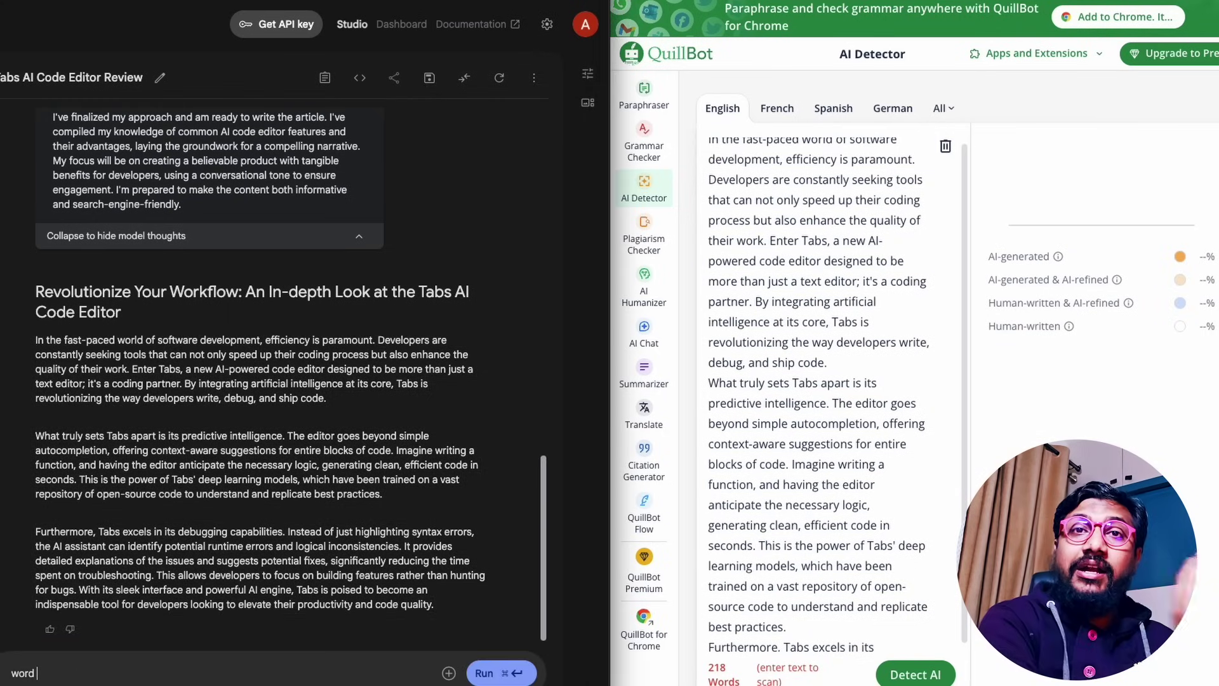
pyautogui.write(' count is too less')
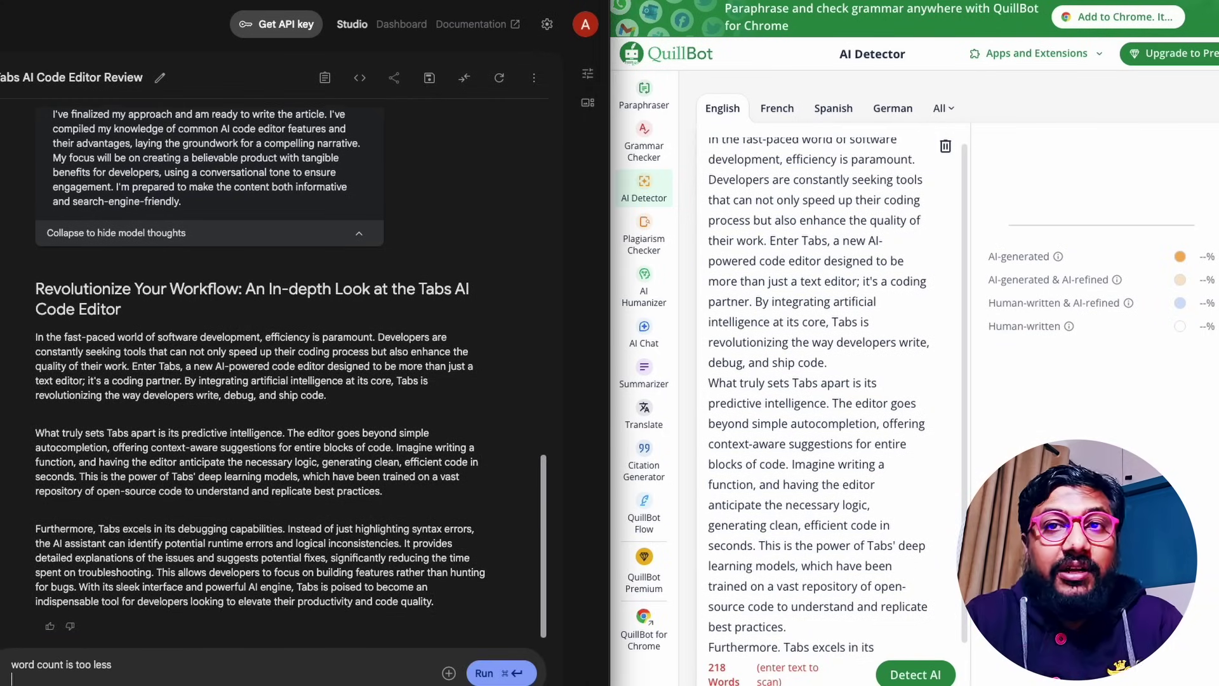
pyautogui.click(493, 678)
pyautogui.scroll(-3, 854, 573)
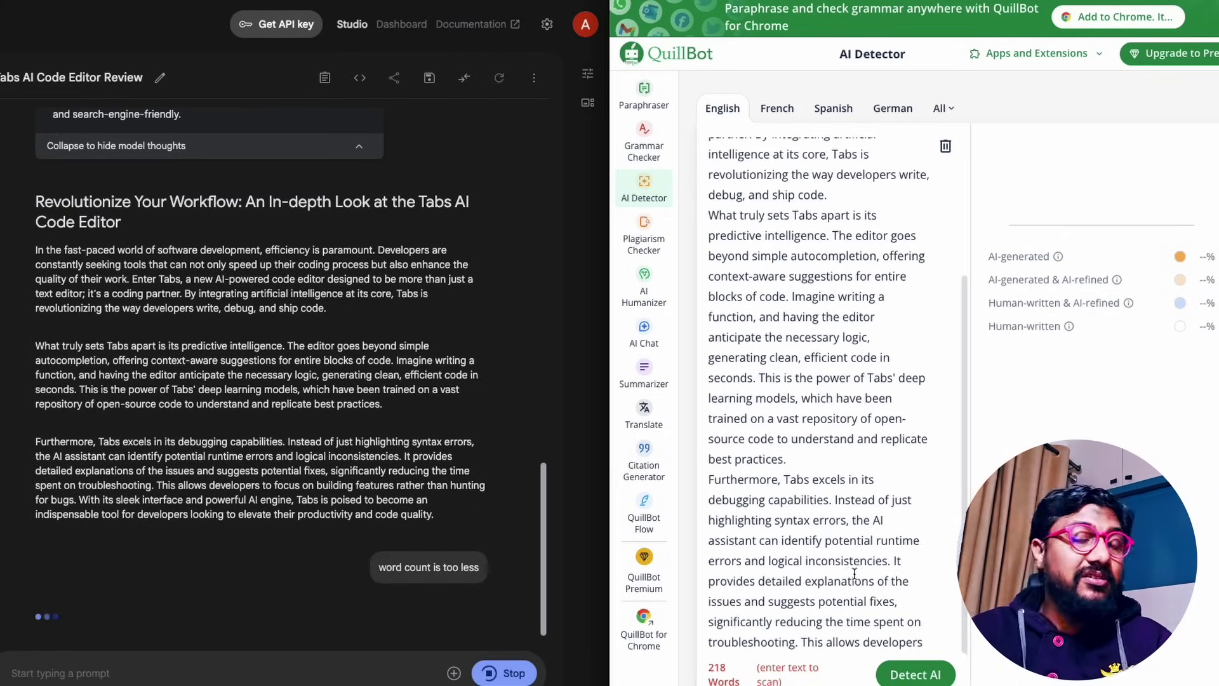
# Step: Copy Gemini's longer Tabs article and scan it in the AI Detector in place of the previous text
pyautogui.scroll(3, 854, 573)
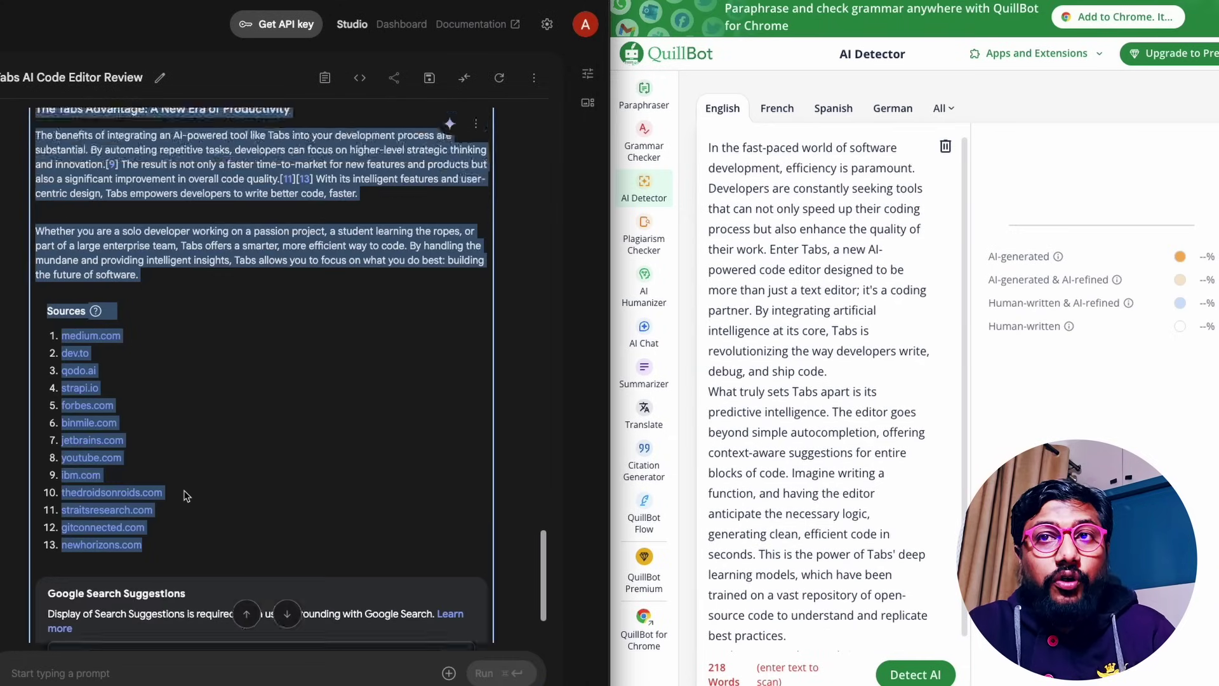
pyautogui.scroll(10, 185, 497)
pyautogui.click(783, 510)
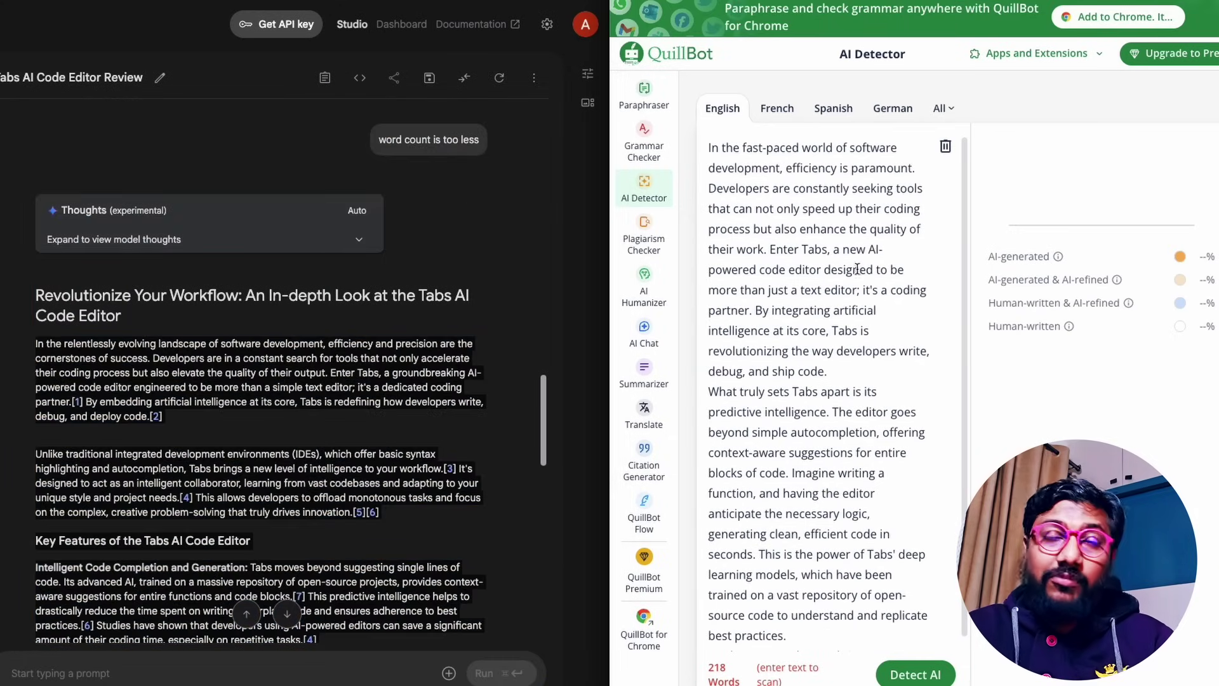
pyautogui.click(946, 146)
pyautogui.click(1041, 398)
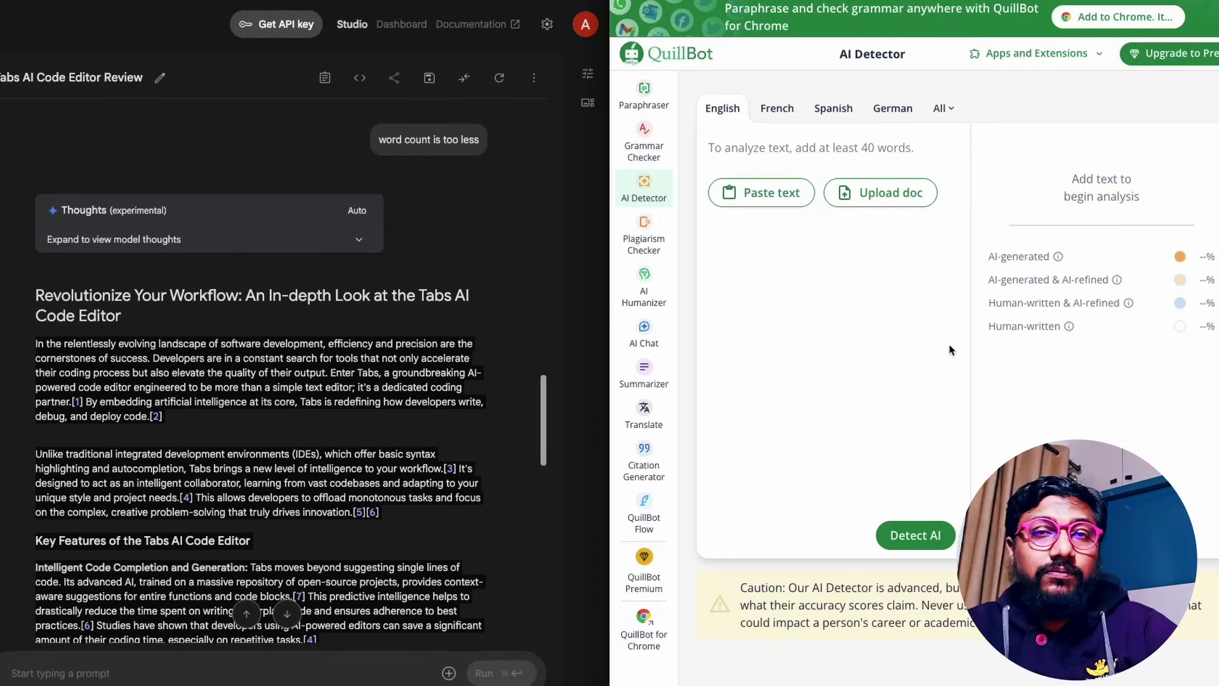
pyautogui.click(759, 167)
pyautogui.hotkey('ctrl', 'v')
pyautogui.click(916, 674)
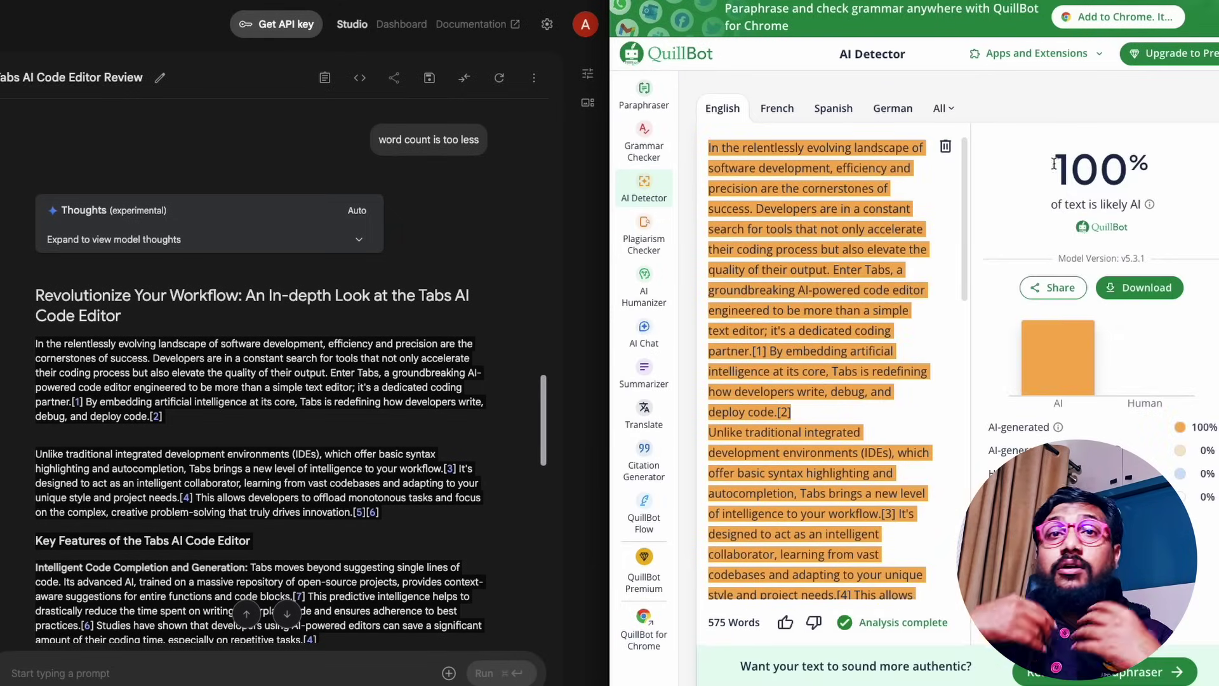
# Step: Submit "can you change it so that it doesn't detect it's AI written" to Gemini and scan its rewritten article in the AI Detector
pyautogui.scroll(-15, 126, 541)
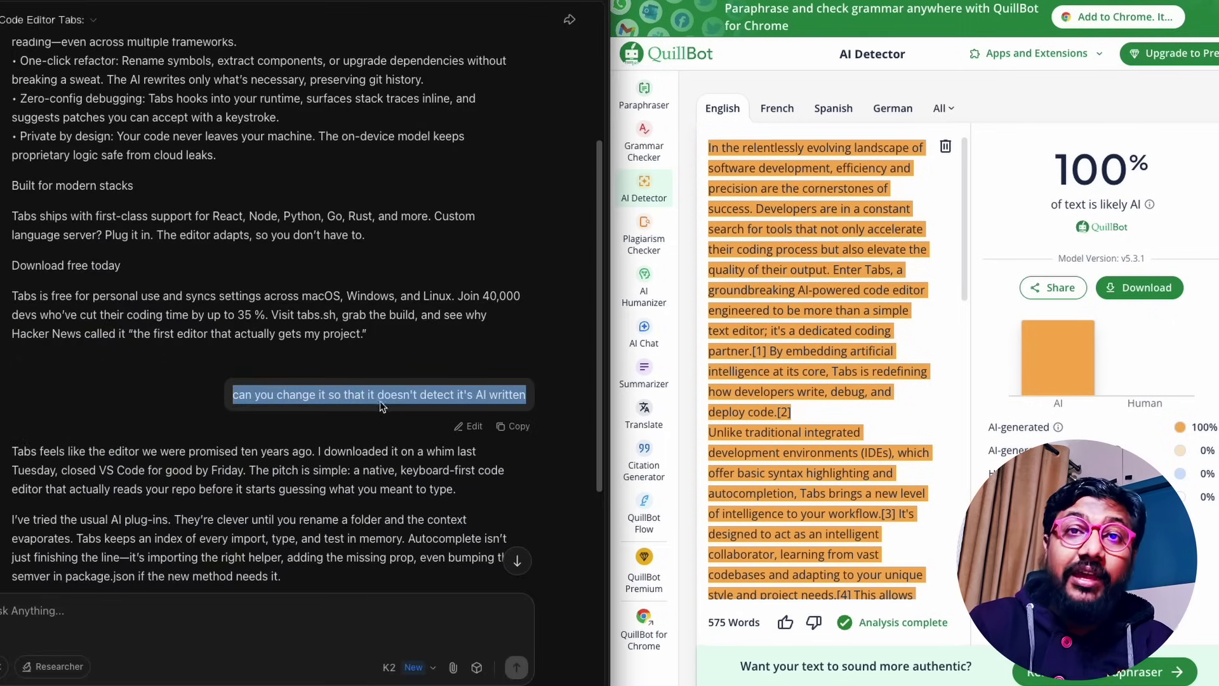
pyautogui.tripleClick(382, 397)
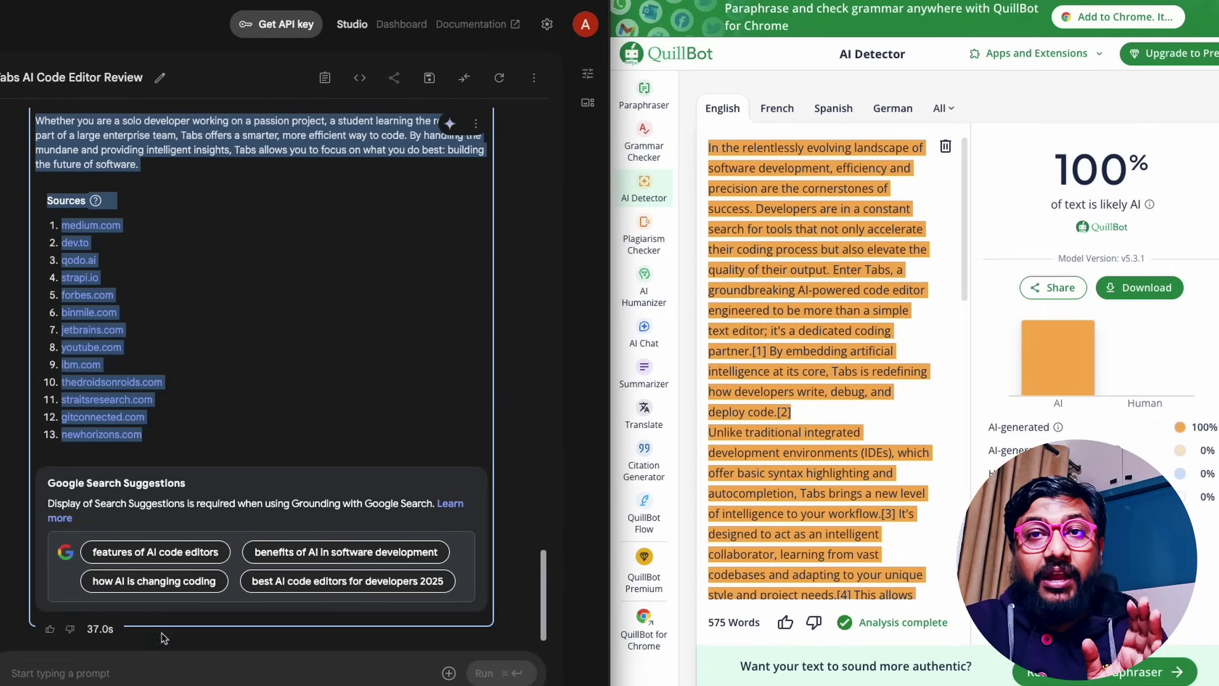
pyautogui.write("can you change it so that it doesn't detect it's AI written")
pyautogui.click(502, 673)
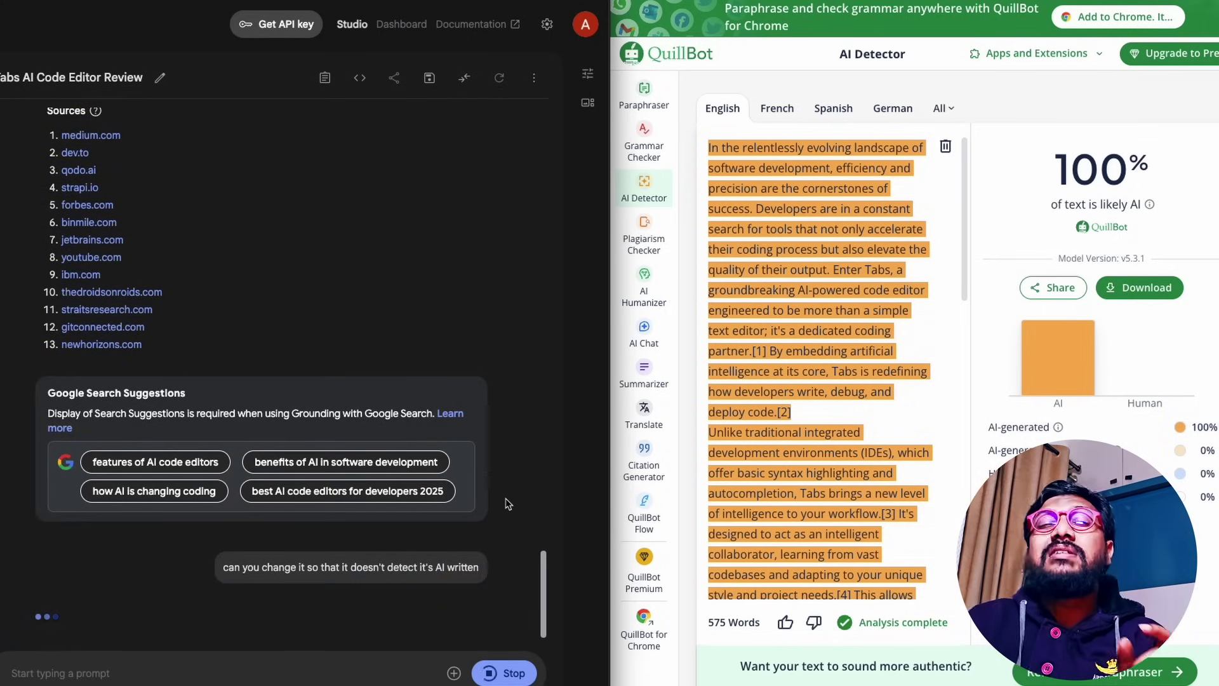
pyautogui.scroll(5, 358, 479)
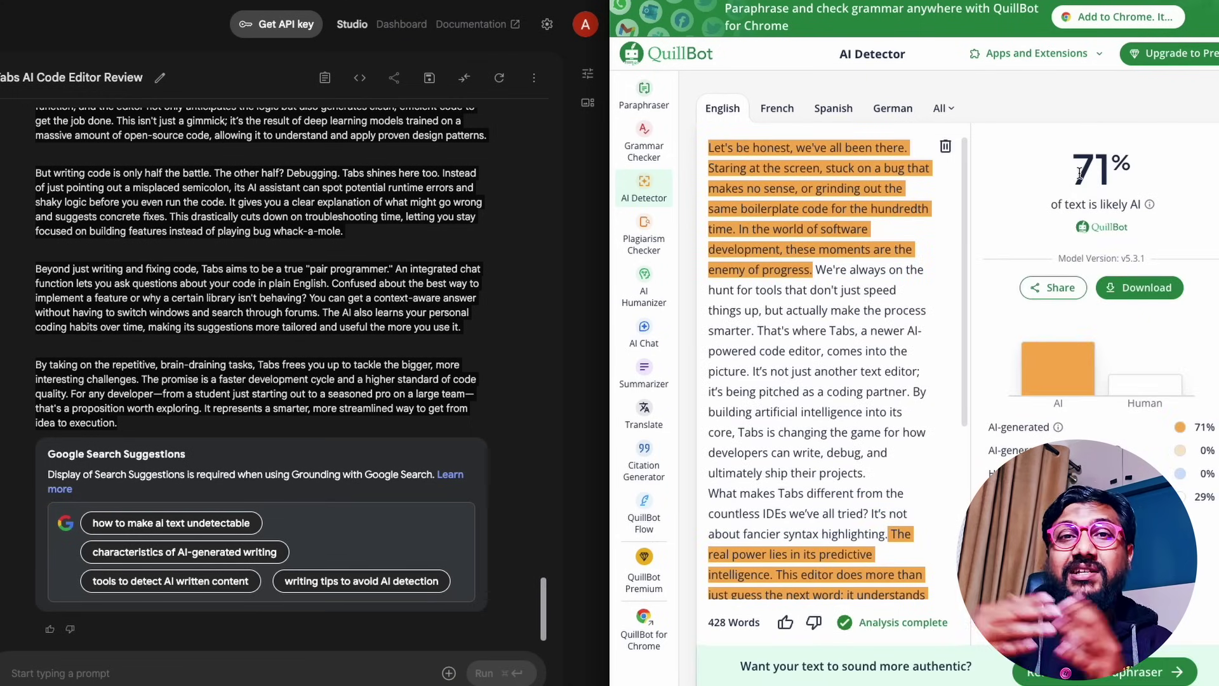
pyautogui.moveTo(1080, 172); pyautogui.dragTo(1172, 171)
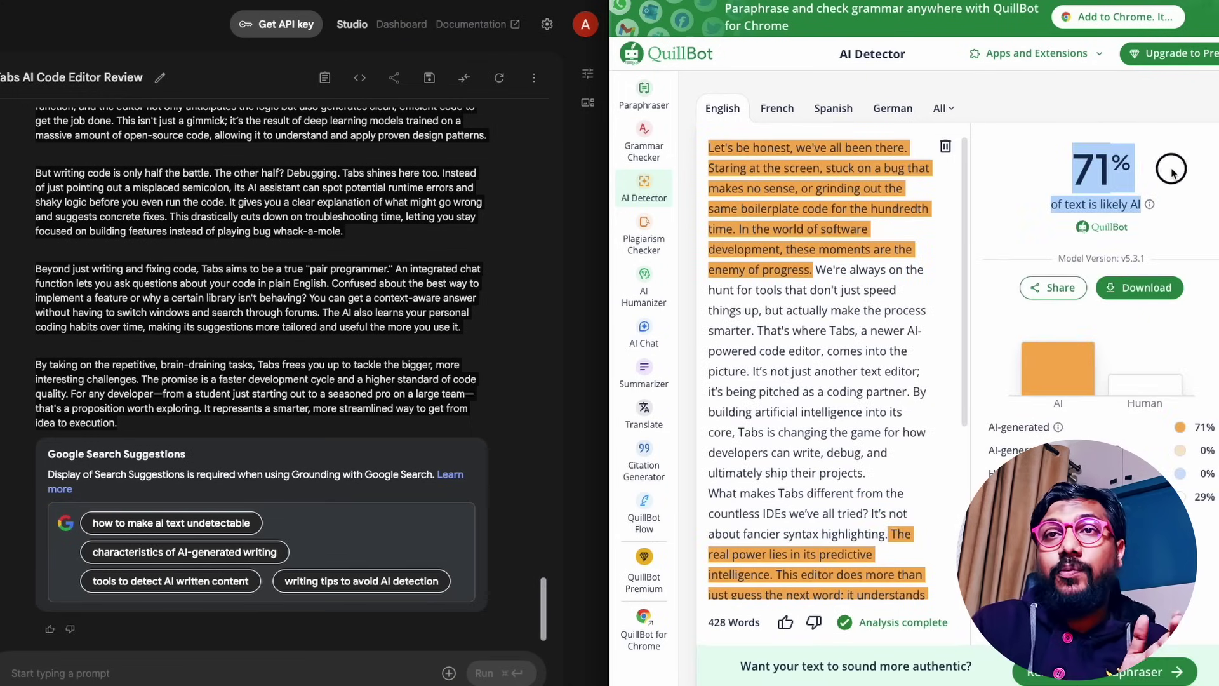
# Step: Open Claude (claude.ai) in a new browser tab
pyautogui.click(409, 250)
pyautogui.scroll(15, 410, 249)
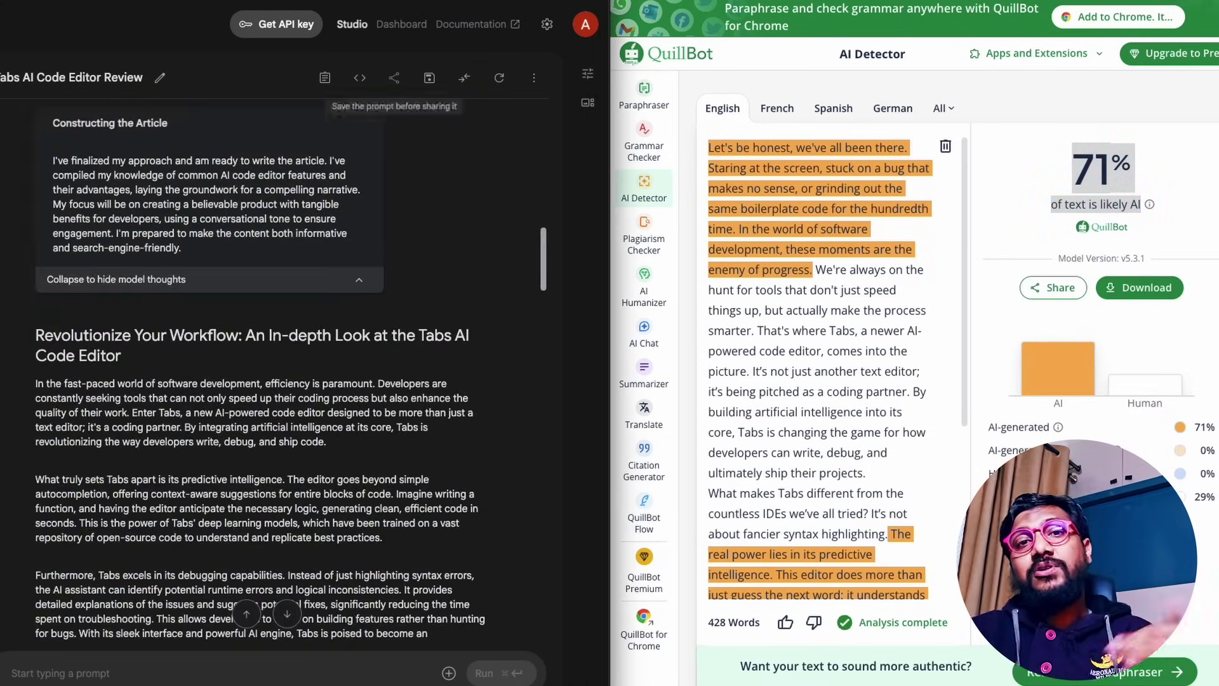
pyautogui.press('super+t')
pyautogui.press('super+v')
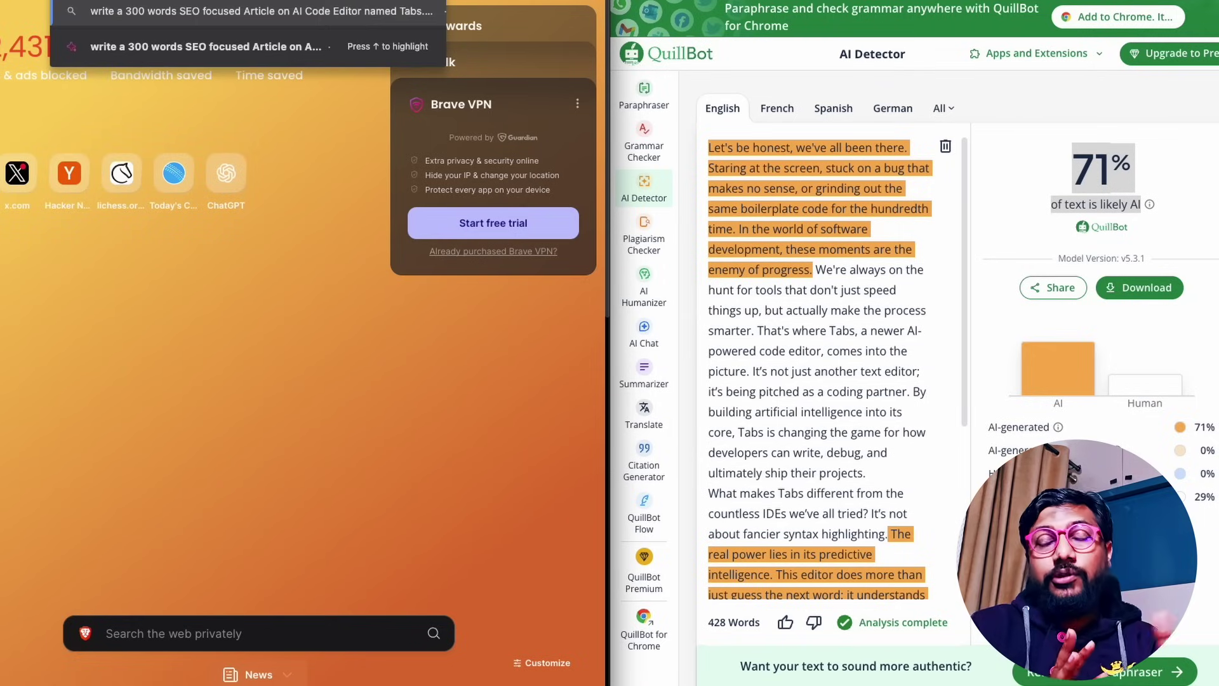
pyautogui.write('claude.ai')
pyautogui.press('super+a')
pyautogui.write('cl')
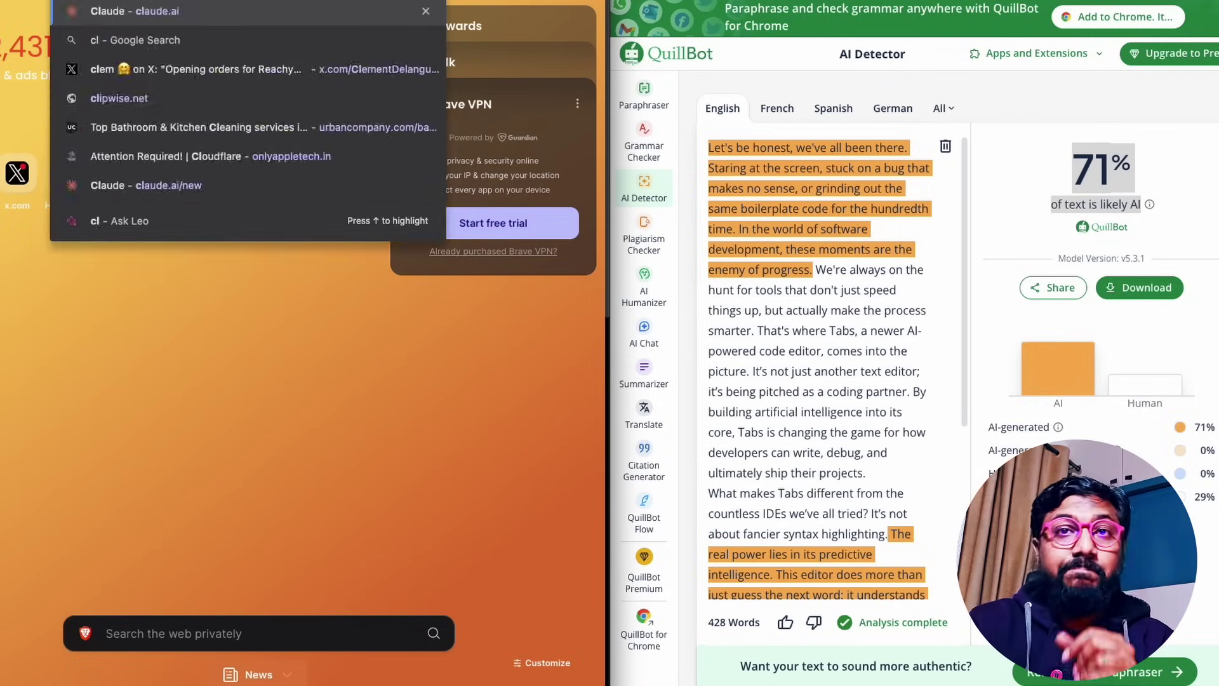
pyautogui.press('Return')
# Step: Copy the original 300-word Tabs article prompt from the Kimi K2 chat and return to Claude
pyautogui.hotkey('ctrl', 'shift', 'Tab')
pyautogui.scroll(4, 409, 209)
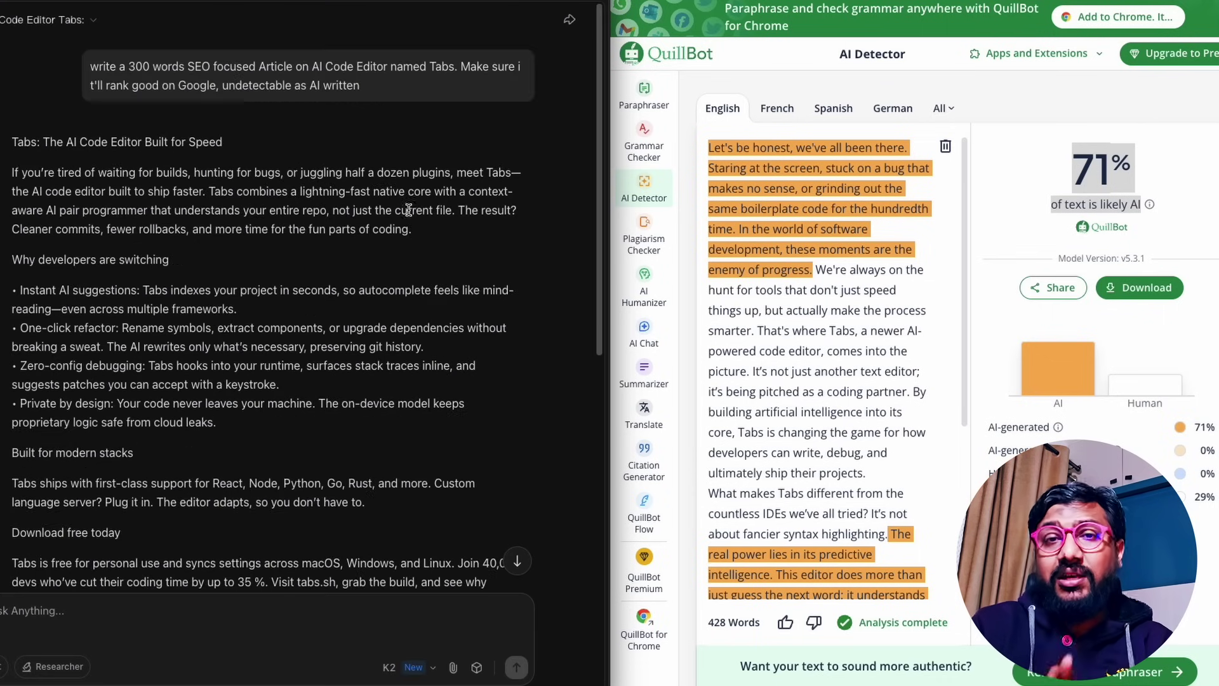
pyautogui.tripleClick(400, 89)
pyautogui.click(513, 116)
pyautogui.hotkey('ctrl', 'Tab')
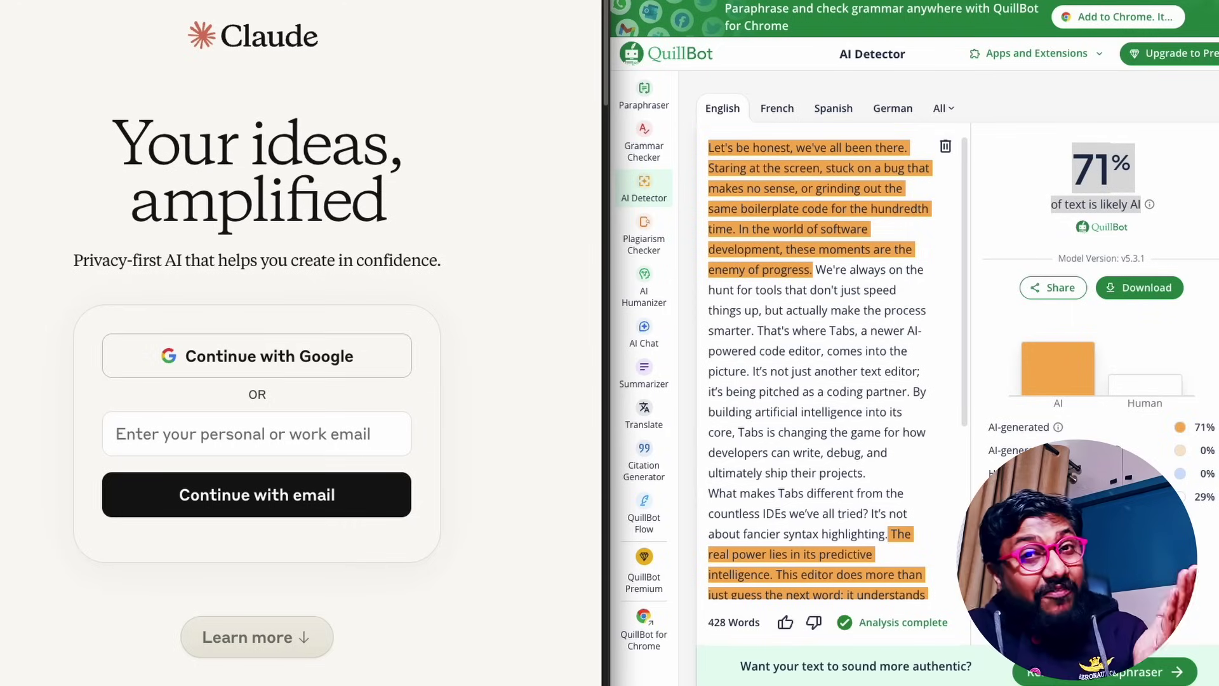
# Step: Sign in to Claude with Google and clear all text from the AI Detector
pyautogui.click(293, 361)
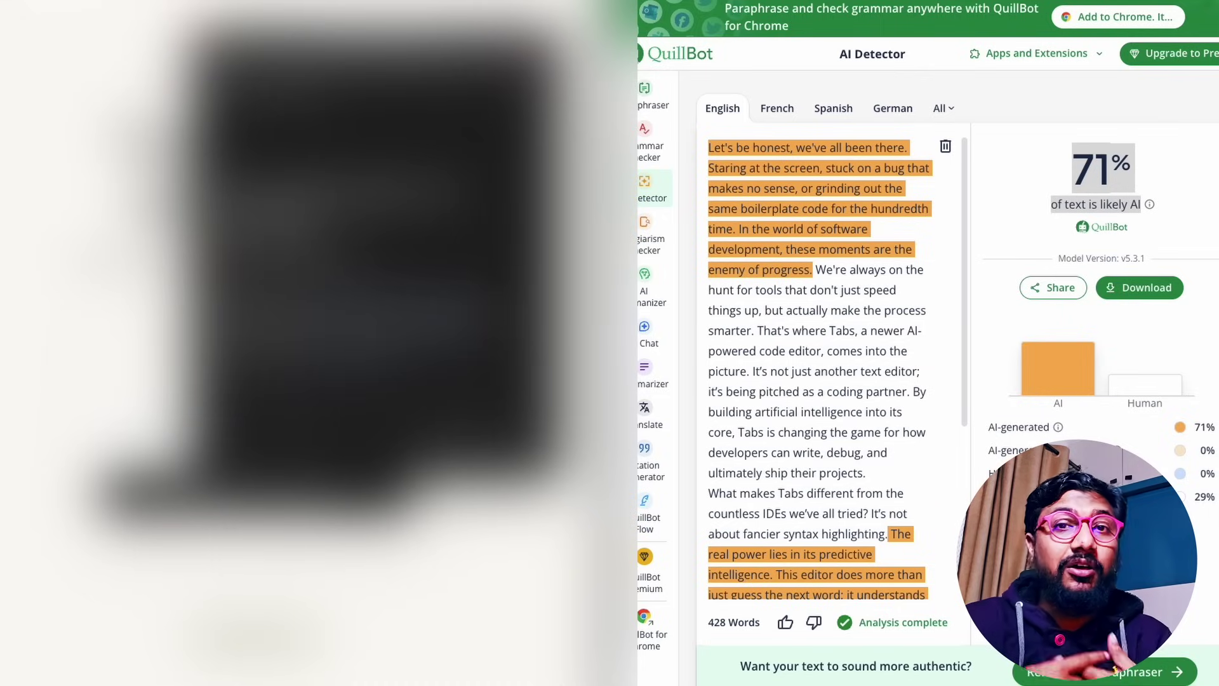
pyautogui.click(946, 146)
pyautogui.click(1045, 411)
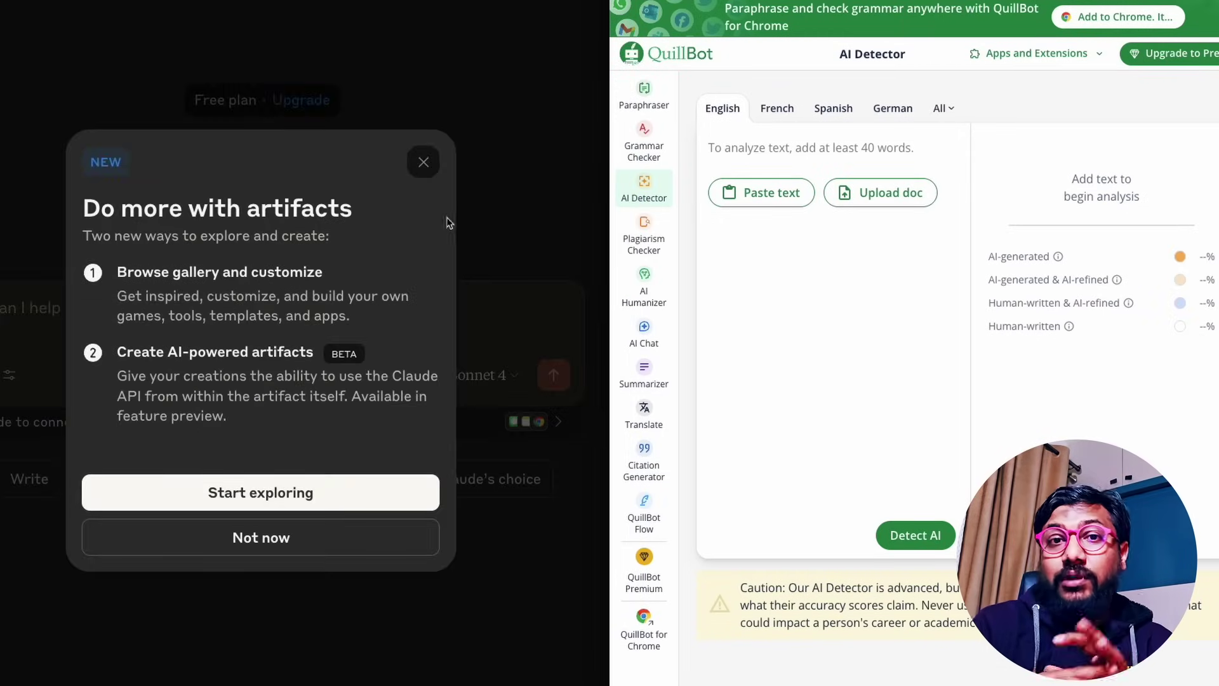
# Step: Dismiss Claude's artifacts announcement and submit the copied 300-word Tabs article prompt to Claude Sonnet 4
pyautogui.click(424, 159)
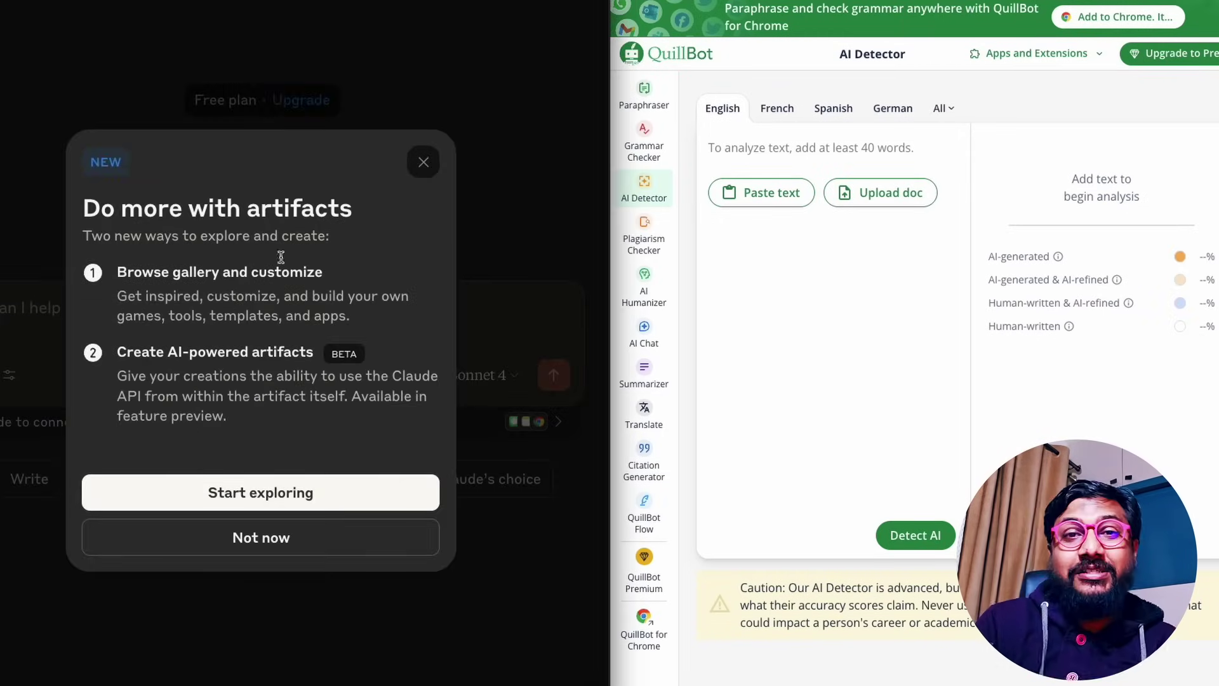
pyautogui.click(424, 167)
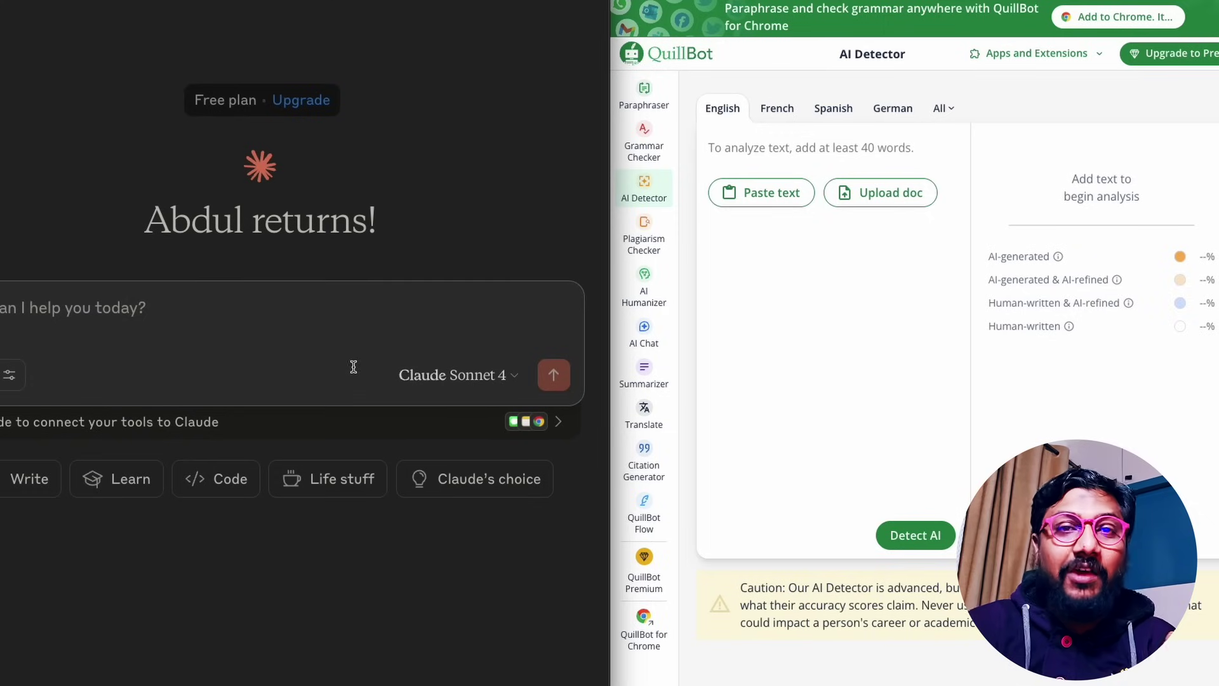
pyautogui.click(454, 376)
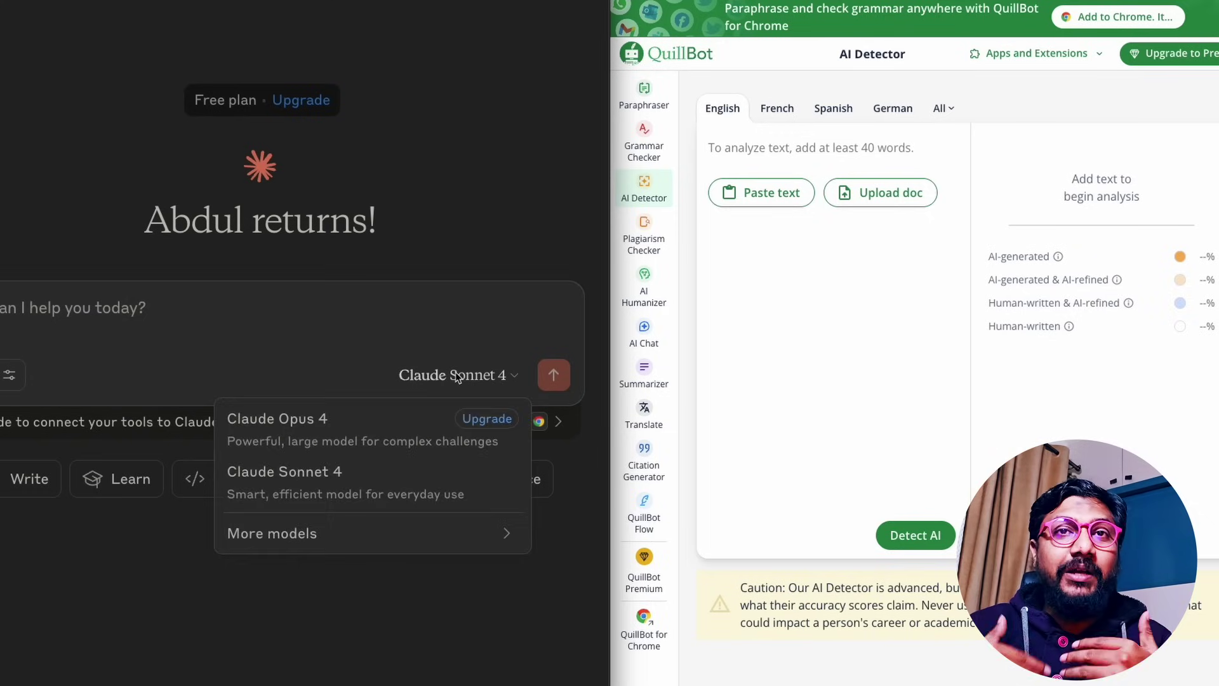
pyautogui.click(233, 307)
pyautogui.hotkey('ctrl', 'v')
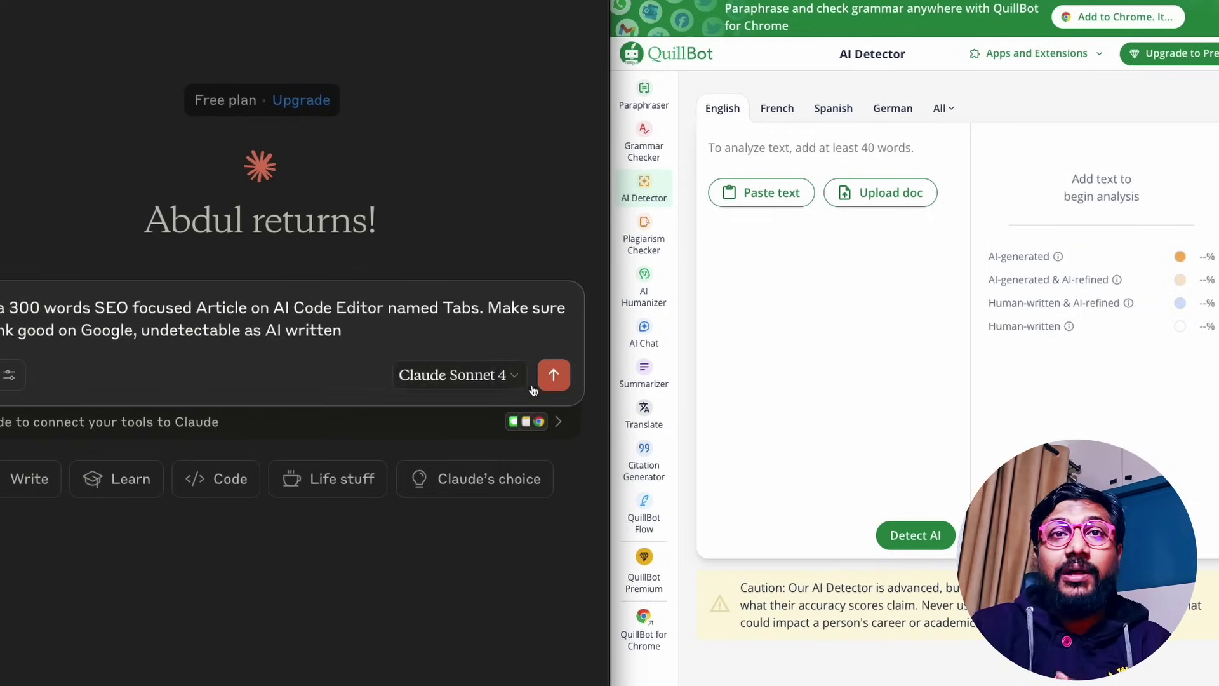
pyautogui.click(553, 375)
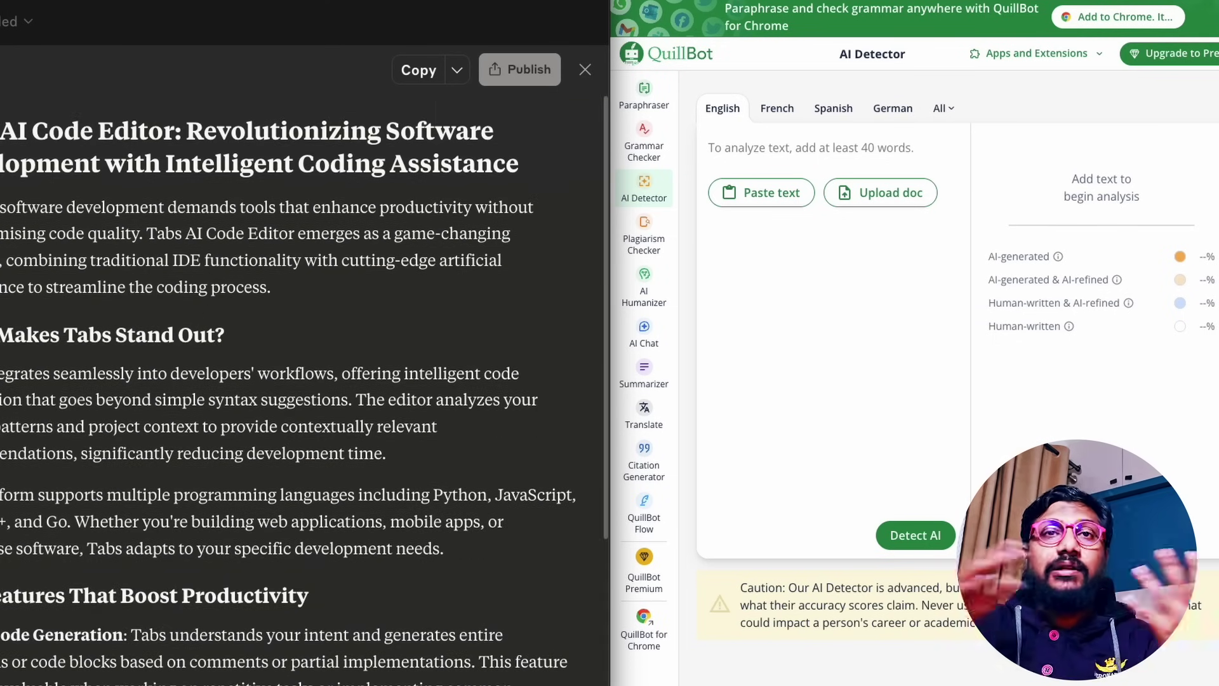
# Step: Copy Claude's full Tabs article into the AI Detector and scan it
pyautogui.moveTo(1, 207); pyautogui.dragTo(192, 357)
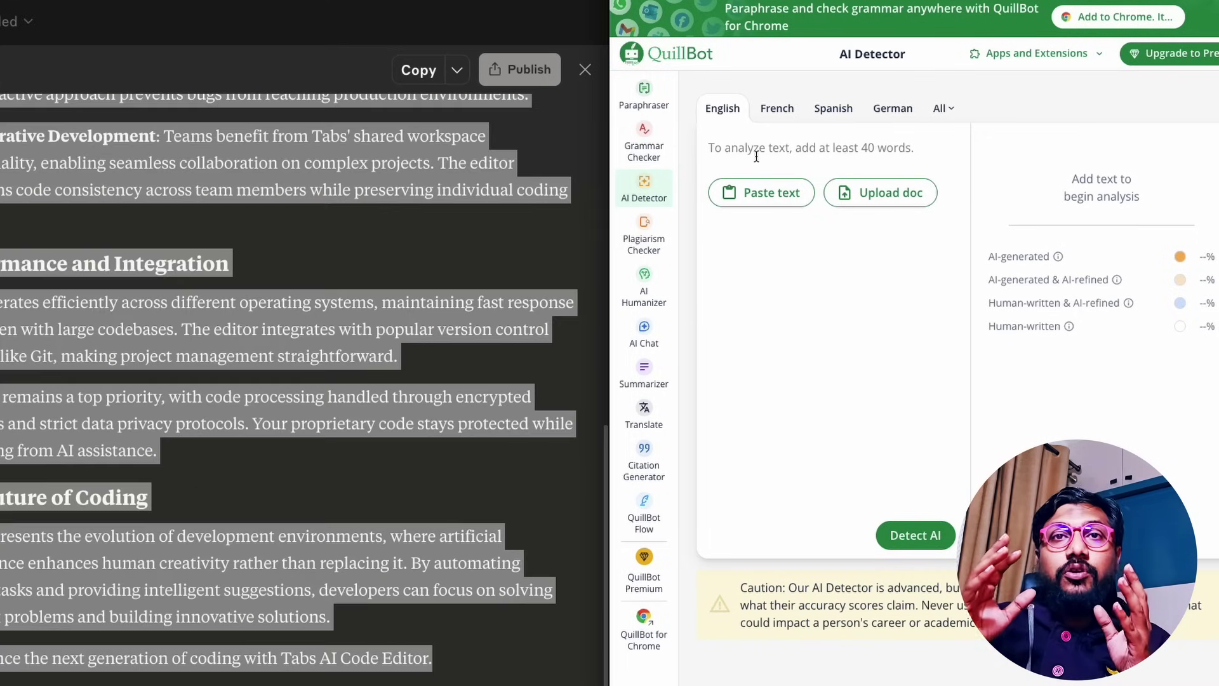
pyautogui.click(756, 155)
pyautogui.press('super+v')
pyautogui.click(916, 671)
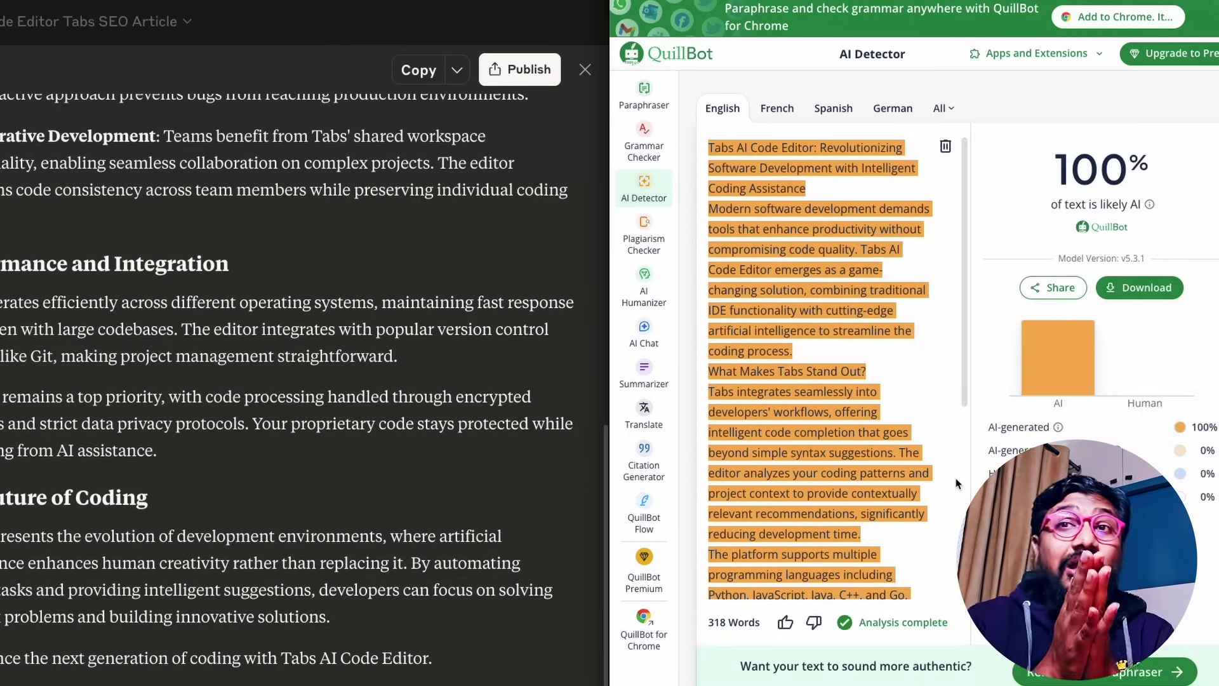
pyautogui.moveTo(1058, 204); pyautogui.dragTo(1131, 200)
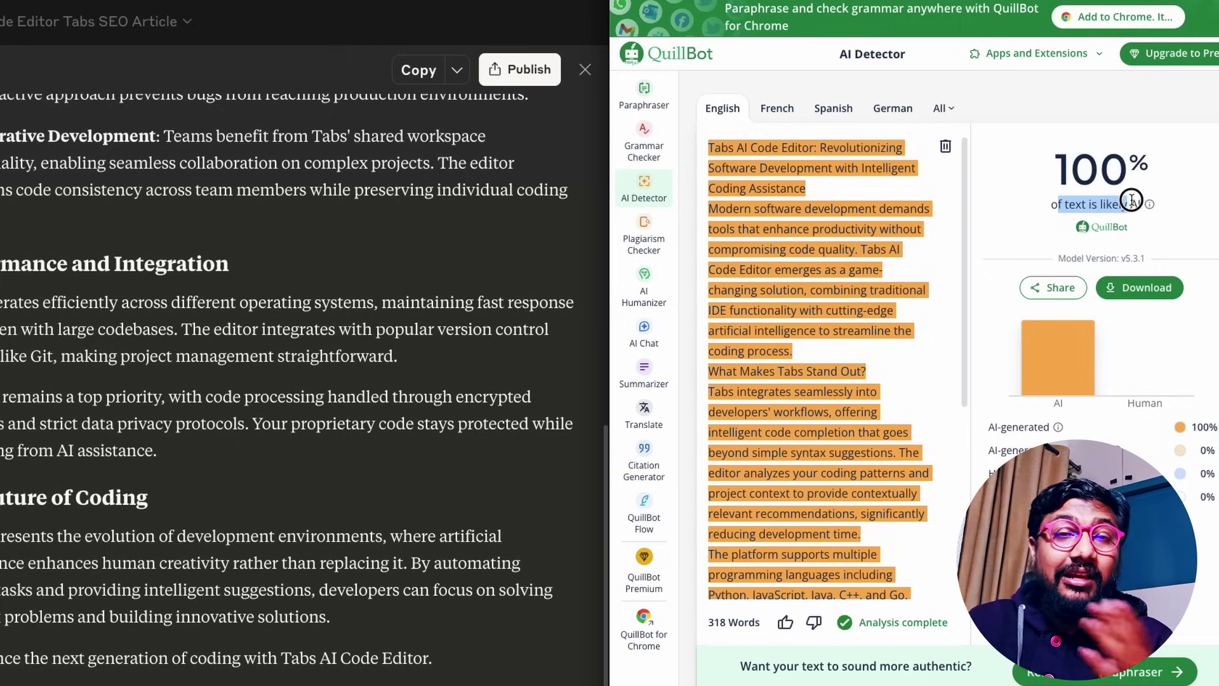
pyautogui.click(1133, 199)
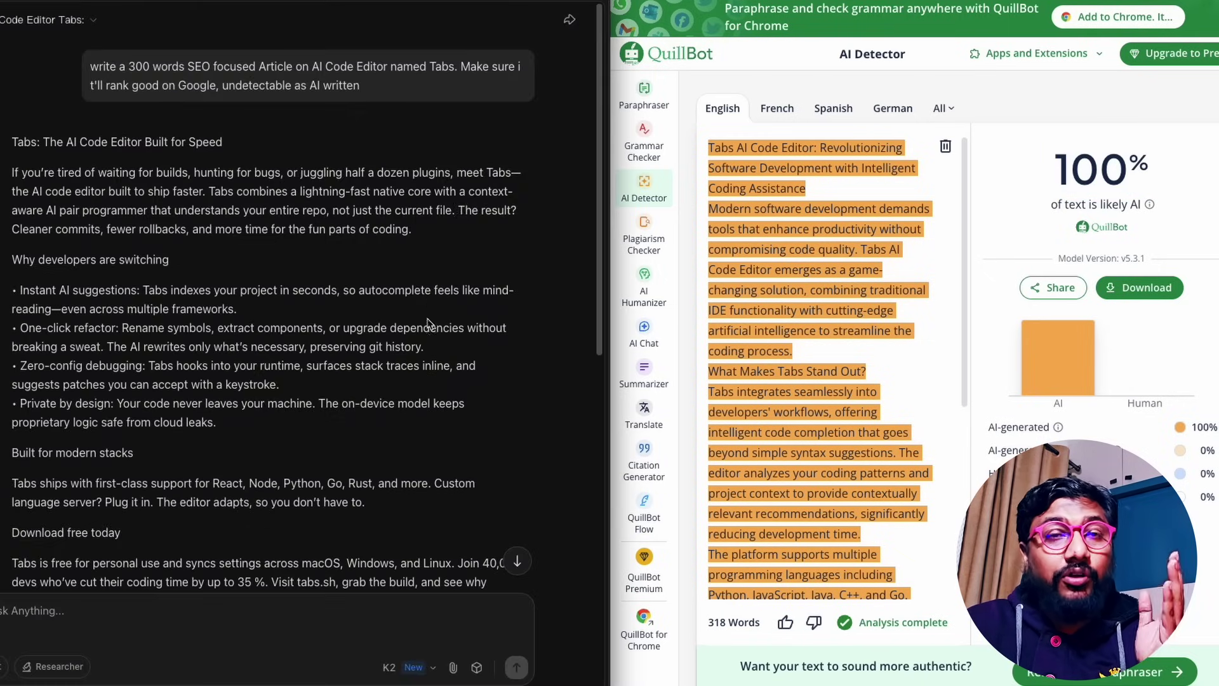
# Step: Copy the rewrite request "can you change it so that it doesn't detect it's AI written" from the Kimi chat and submit it to Claude
pyautogui.scroll(-5, 423, 329)
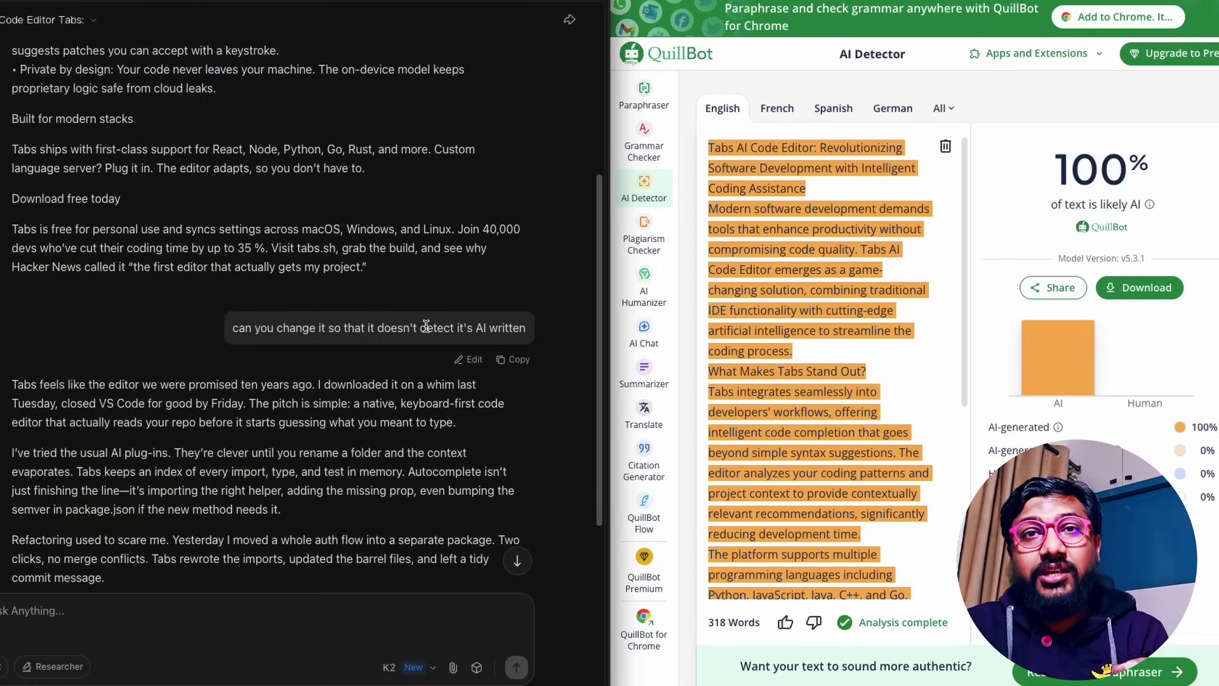
pyautogui.tripleClick(423, 329)
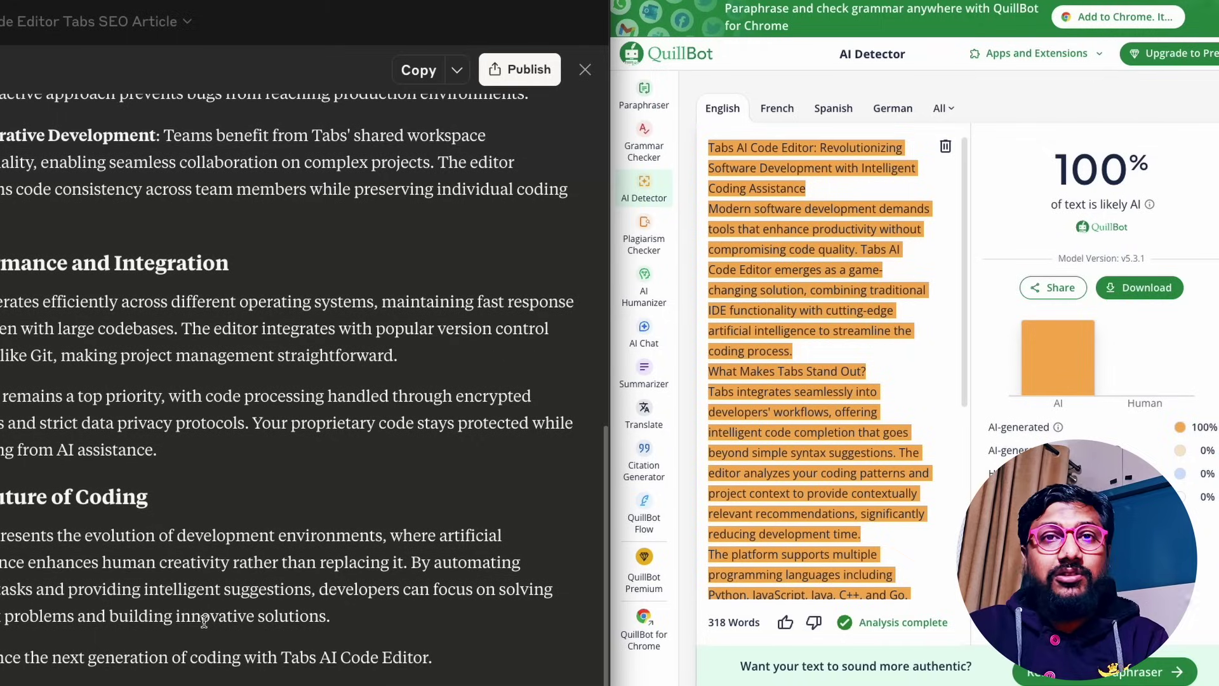
pyautogui.click(585, 70)
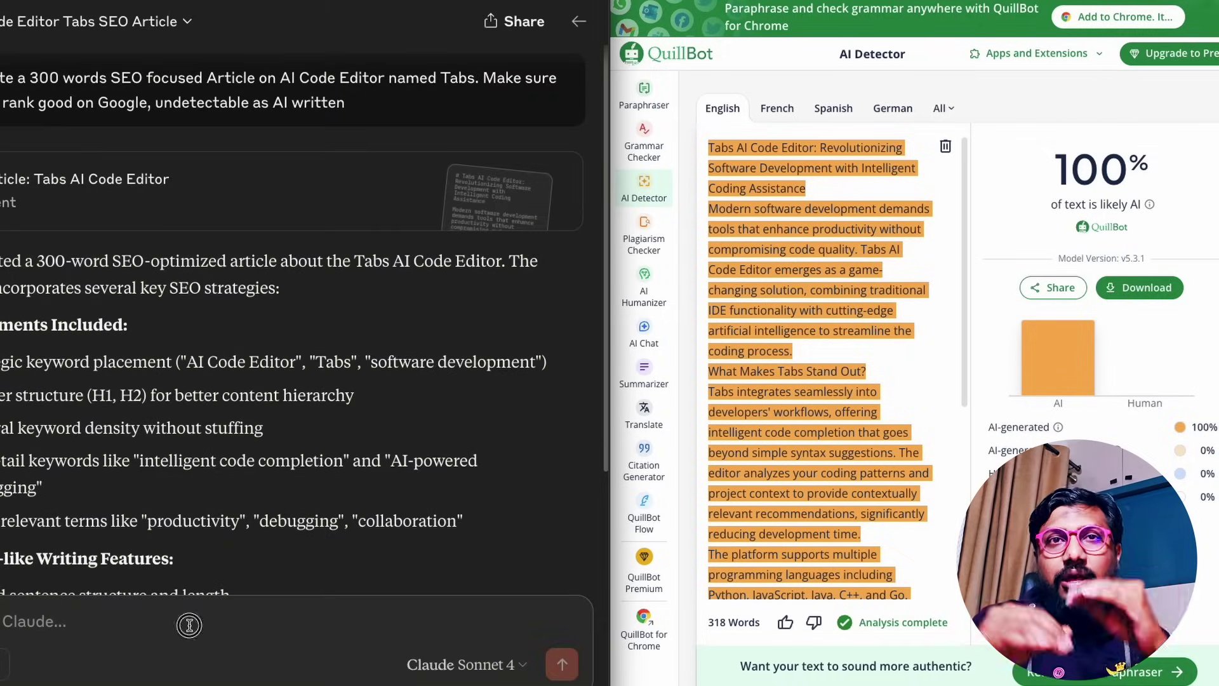
pyautogui.hotkey('ctrl', 'v')
pyautogui.click(559, 665)
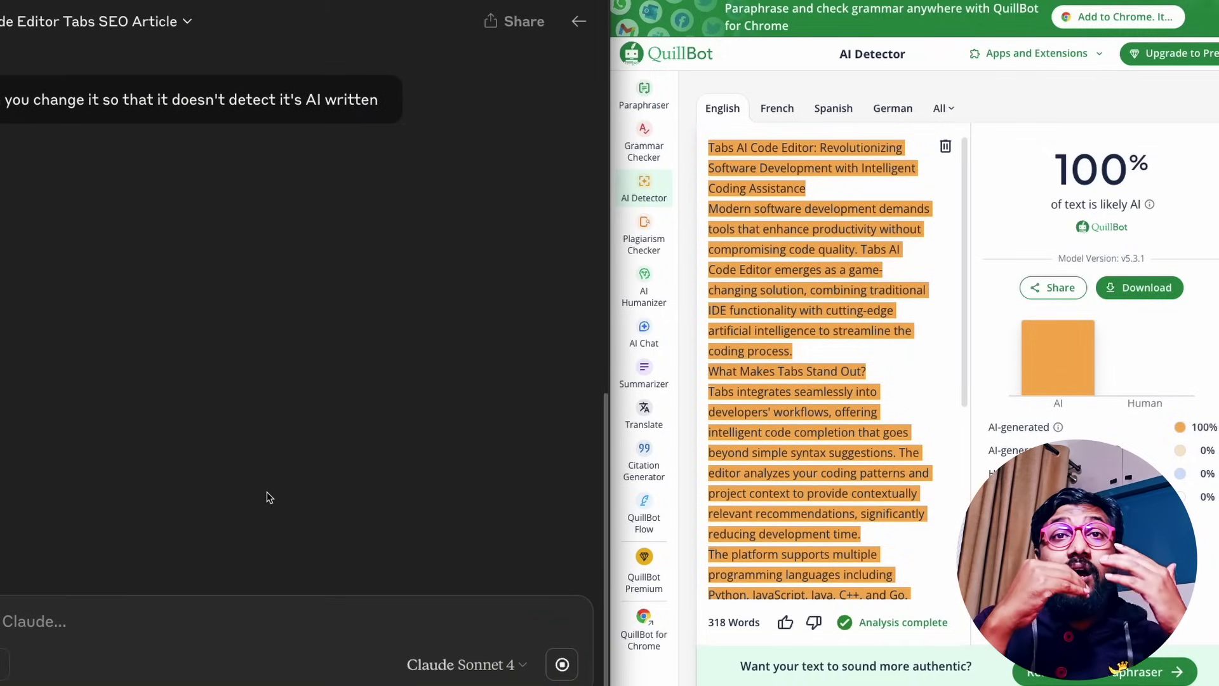
# Step: Request deletion of all text in the AI Detector and open Claude's rewritten Tabs article at its beginning
pyautogui.click(945, 147)
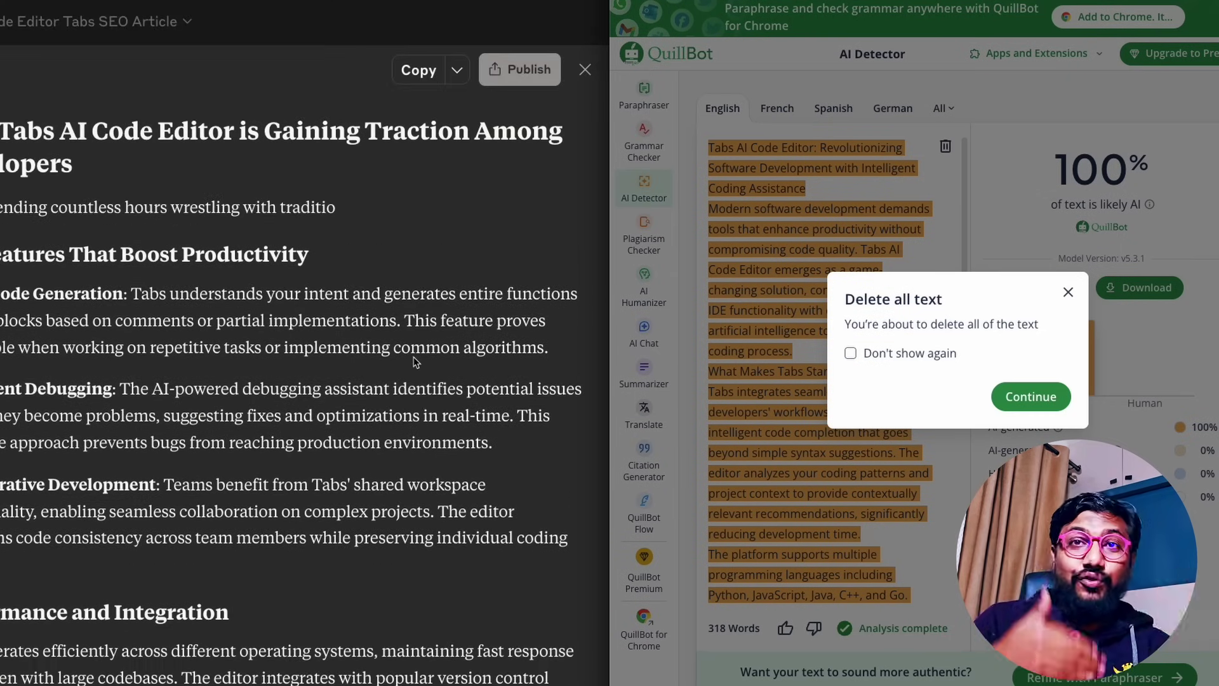
pyautogui.click(582, 69)
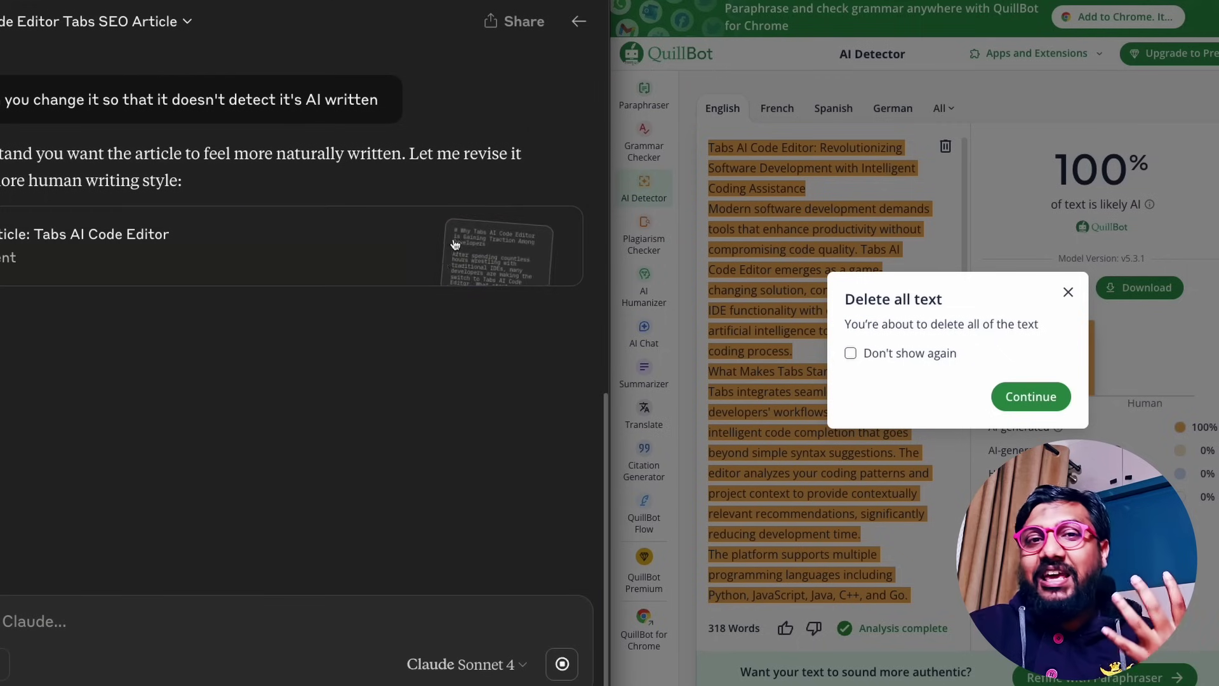
pyautogui.scroll(-1, 380, 349)
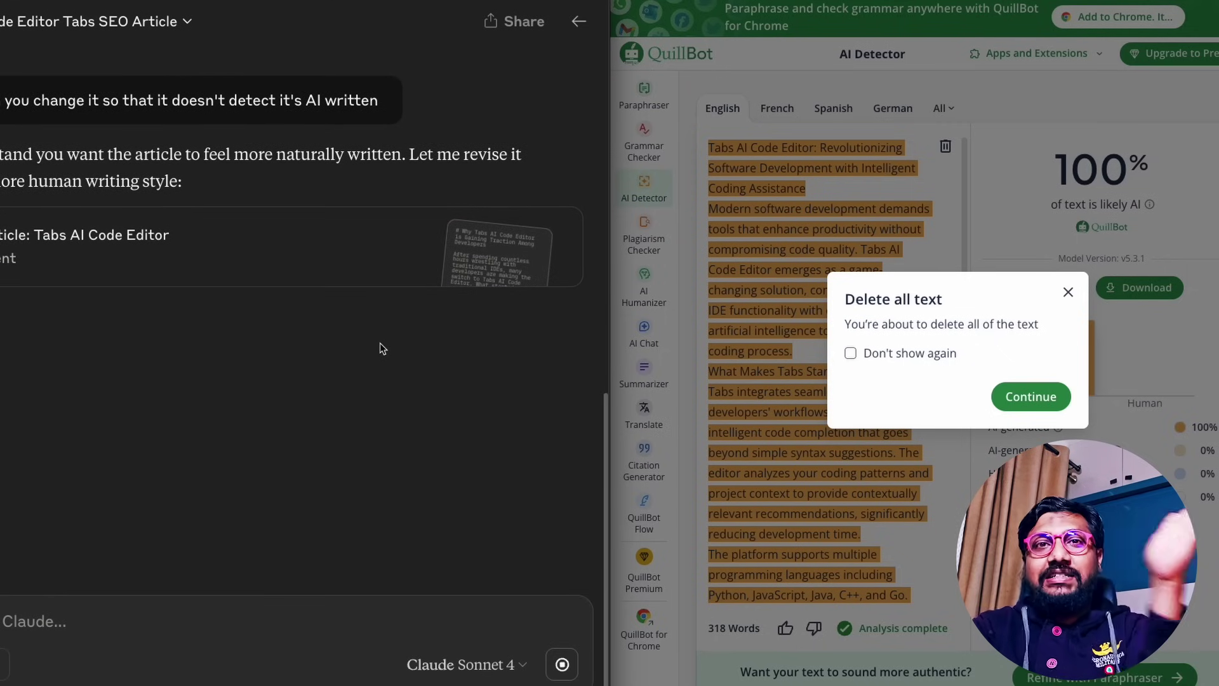
pyautogui.click(324, 247)
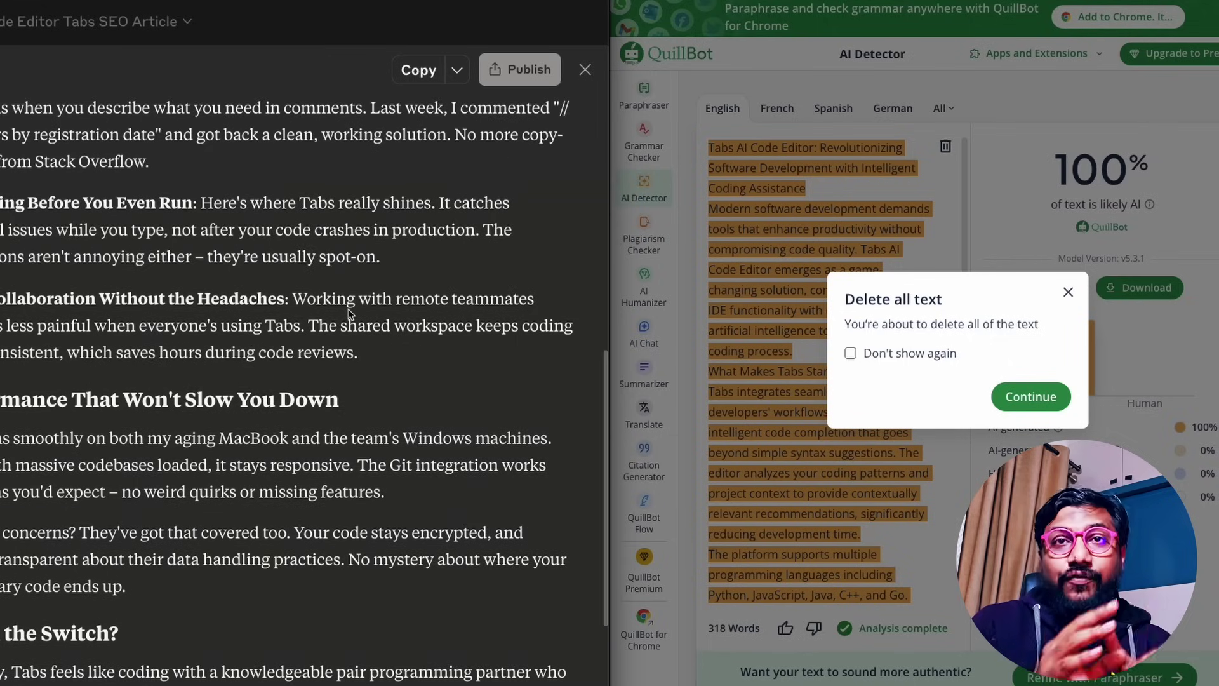
pyautogui.scroll(6, 350, 313)
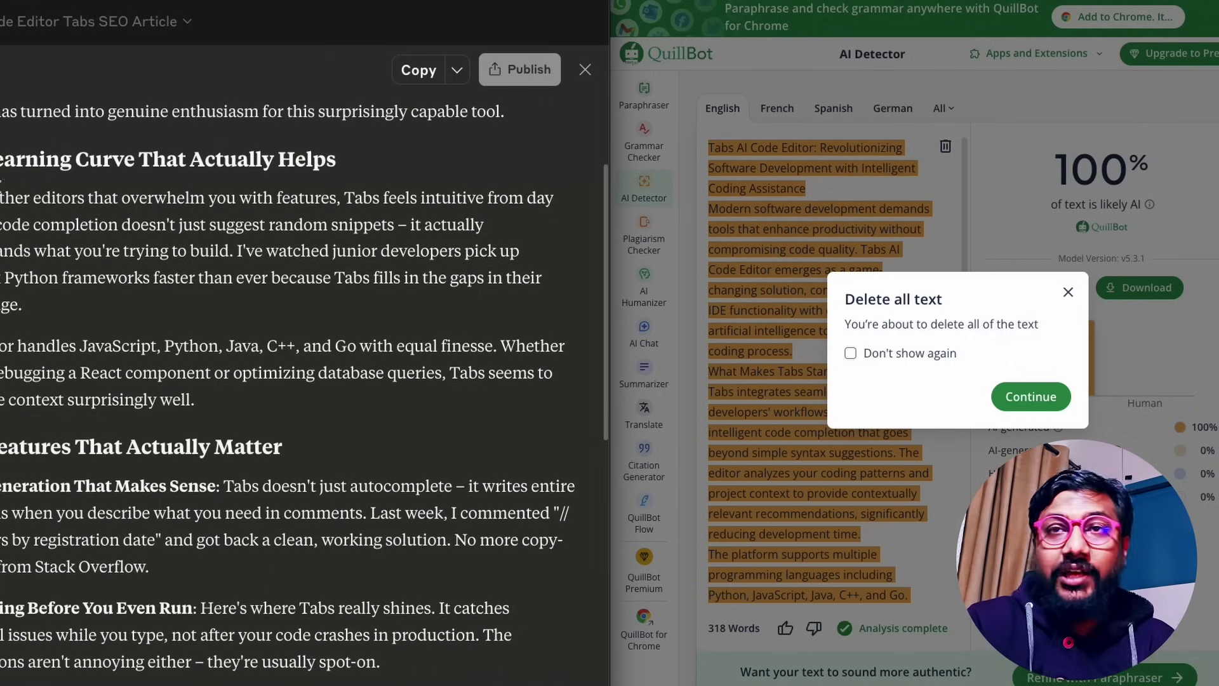
pyautogui.scroll(2, 125, 186)
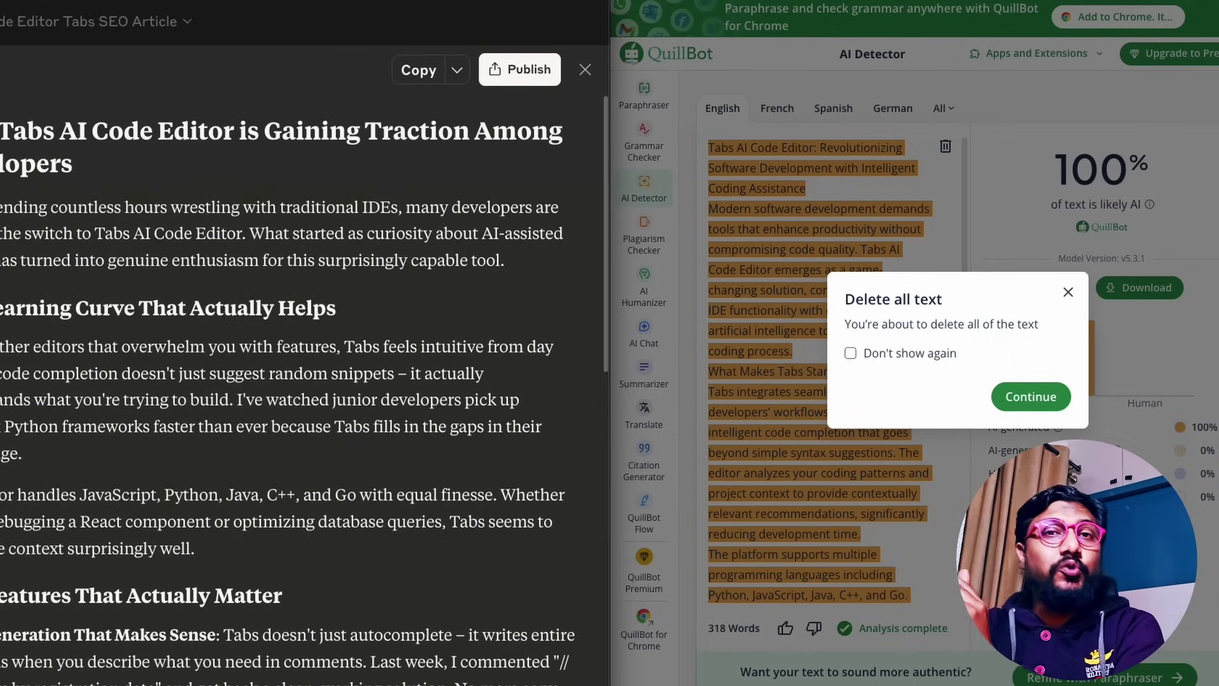
# Step: Copy Claude's rewritten article from the opening paragraph to the end and scan it in the AI Detector in place of the old text
pyautogui.moveTo(125, 190); pyautogui.dragTo(182, 667)
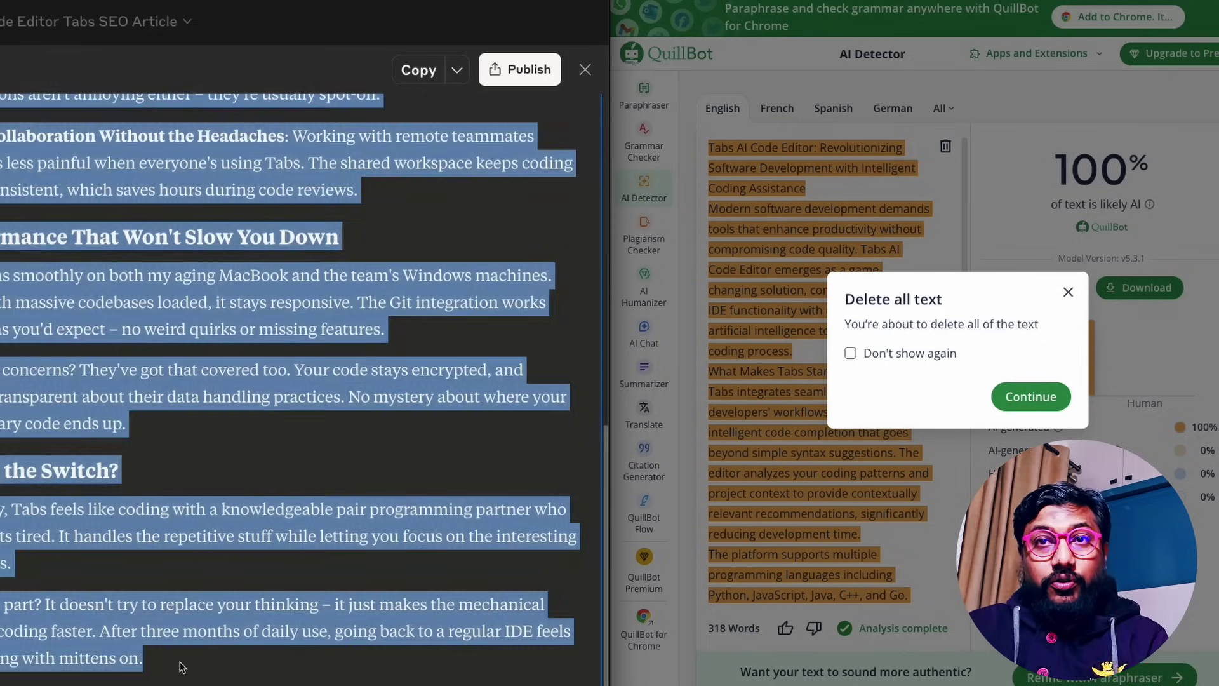
pyautogui.click(1062, 395)
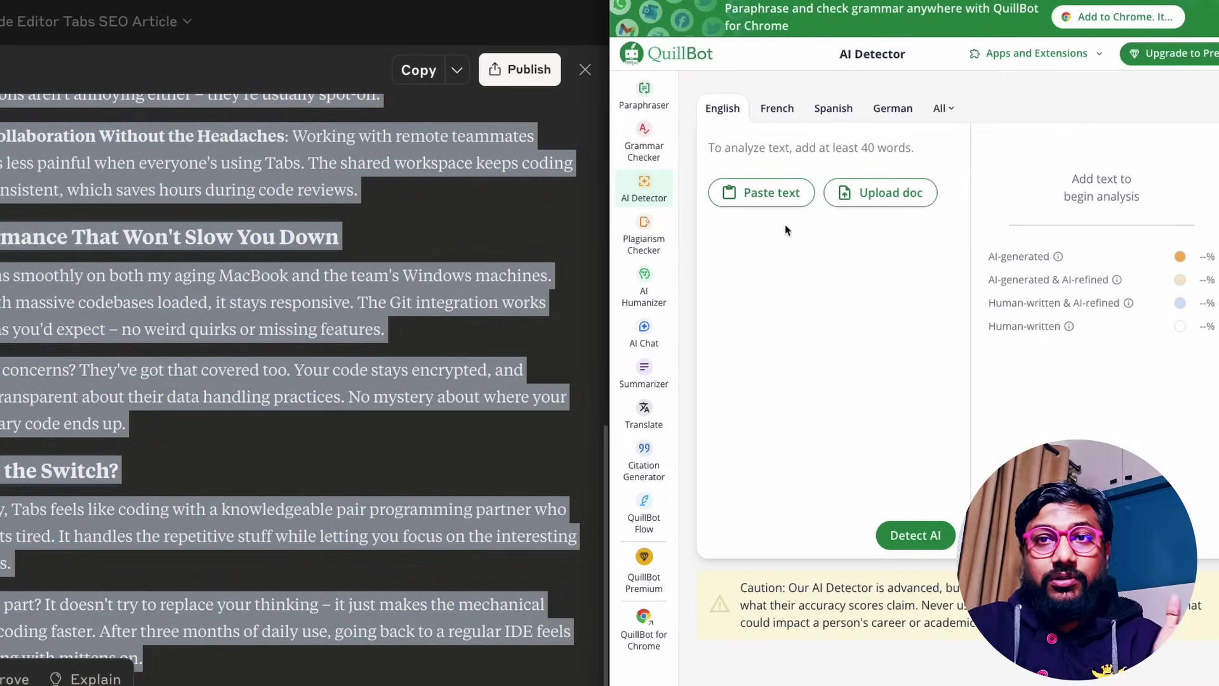
pyautogui.hotkey('ctrl', 'v')
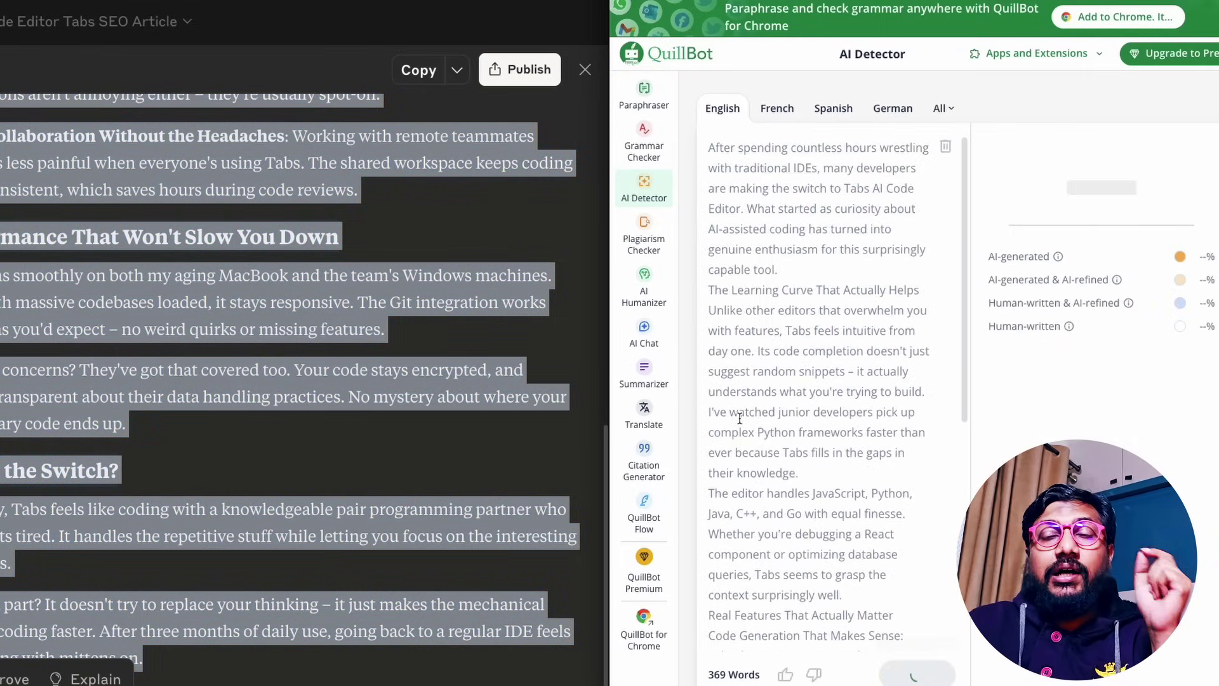
# Step: Examine the AI-likelihood score the AI Detector gives for Claude's rewritten article
pyautogui.moveTo(1081, 171); pyautogui.dragTo(1143, 164)
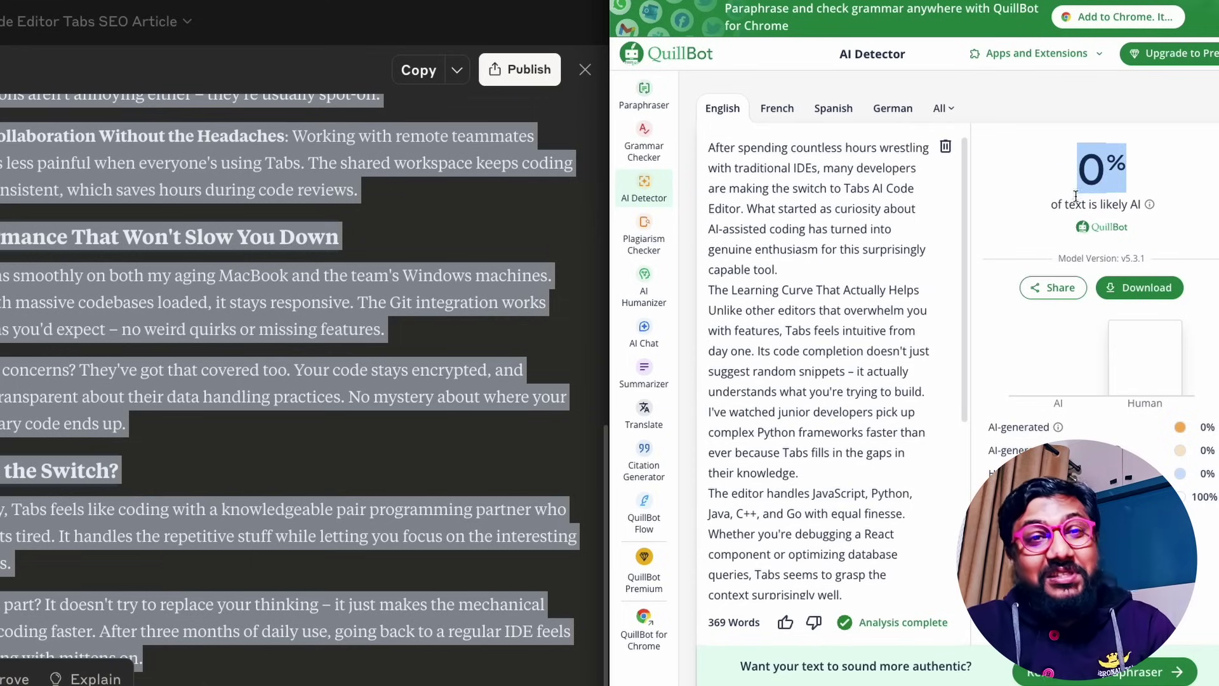
pyautogui.moveTo(1049, 207); pyautogui.dragTo(1168, 196)
pyautogui.click(1092, 163)
pyautogui.moveTo(1091, 161); pyautogui.dragTo(1137, 206)
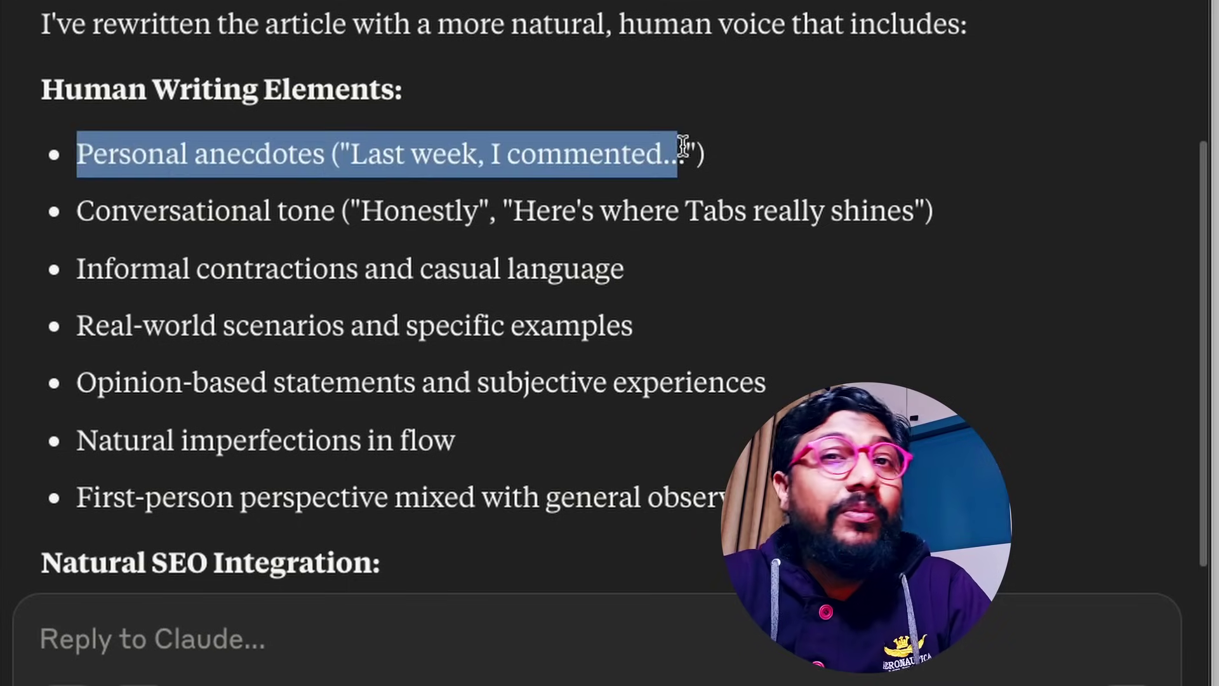
# Step: Read through the Human Writing Elements and Natural SEO Integration points in Claude's explanation of its rewrite
pyautogui.click(695, 152)
pyautogui.scroll(-3, 716, 169)
pyautogui.moveTo(75, 69); pyautogui.dragTo(942, 55)
pyautogui.click(732, 109)
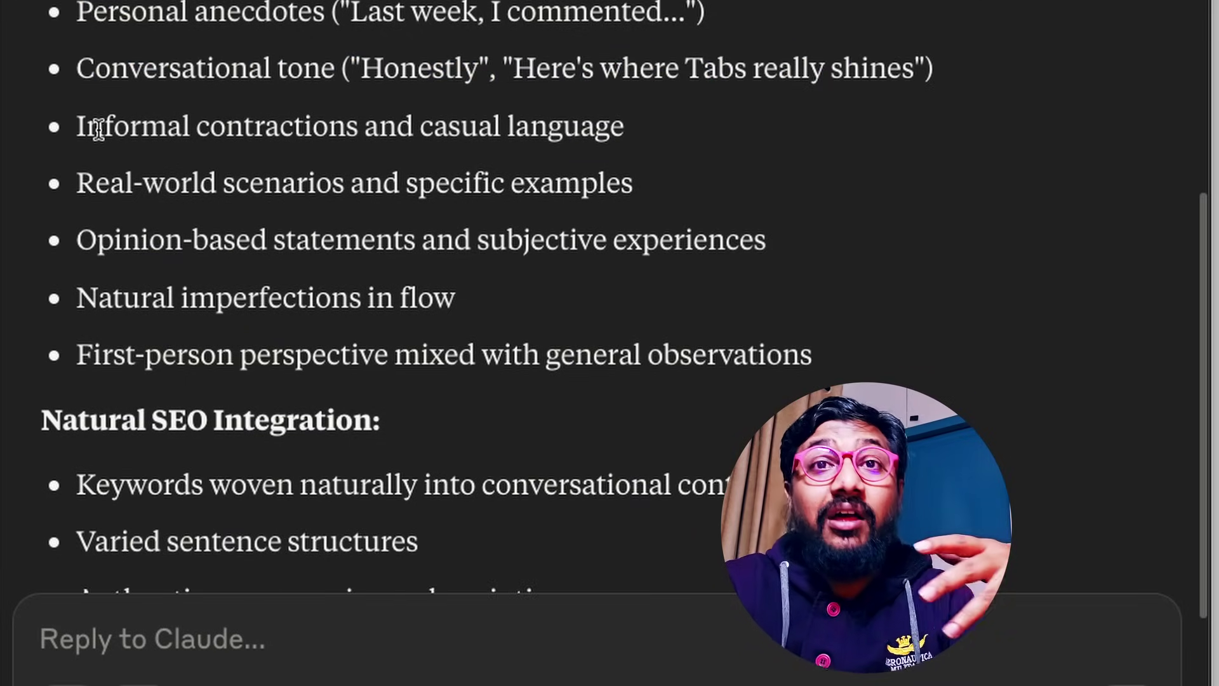
pyautogui.moveTo(75, 127); pyautogui.dragTo(702, 125)
pyautogui.click(656, 154)
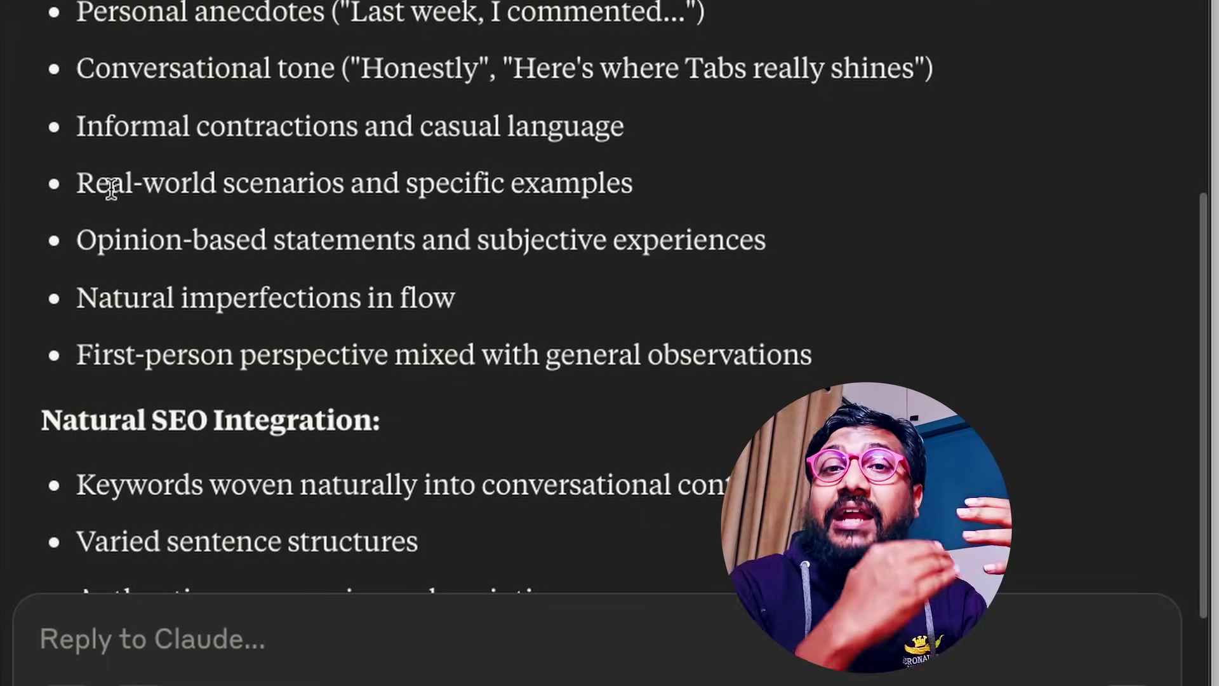
pyautogui.moveTo(77, 188); pyautogui.dragTo(715, 177)
pyautogui.click(715, 177)
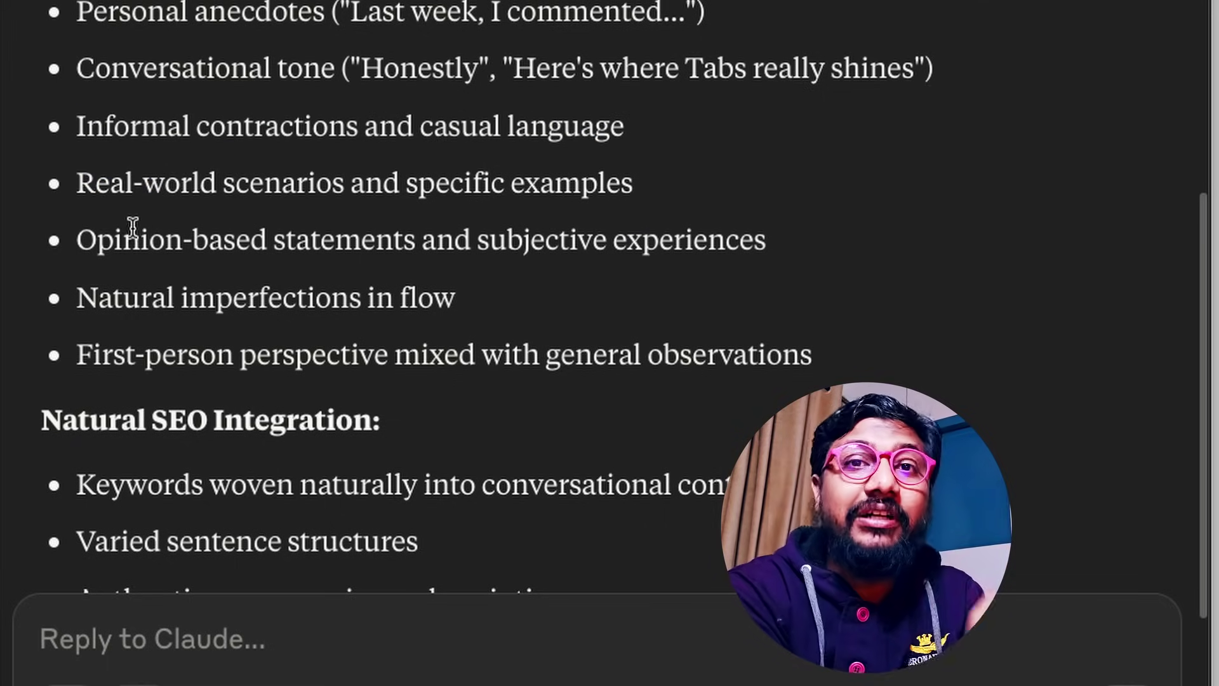
pyautogui.moveTo(117, 235); pyautogui.dragTo(830, 226)
pyautogui.click(830, 226)
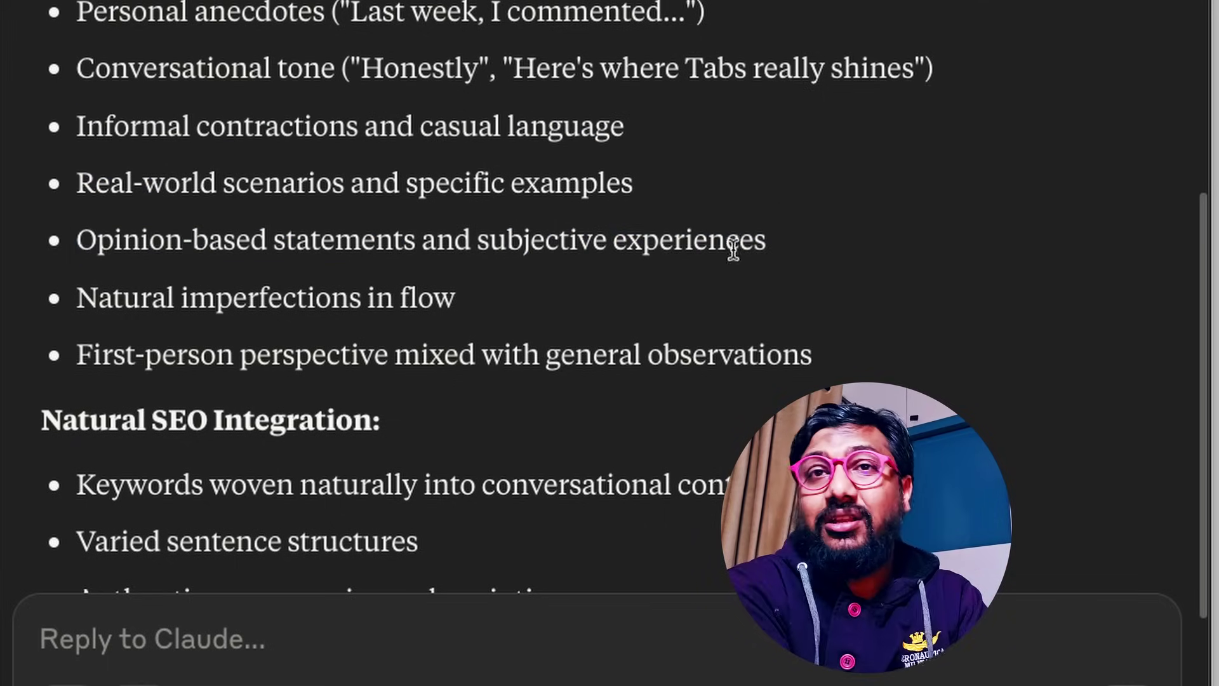
pyautogui.scroll(-1, 601, 304)
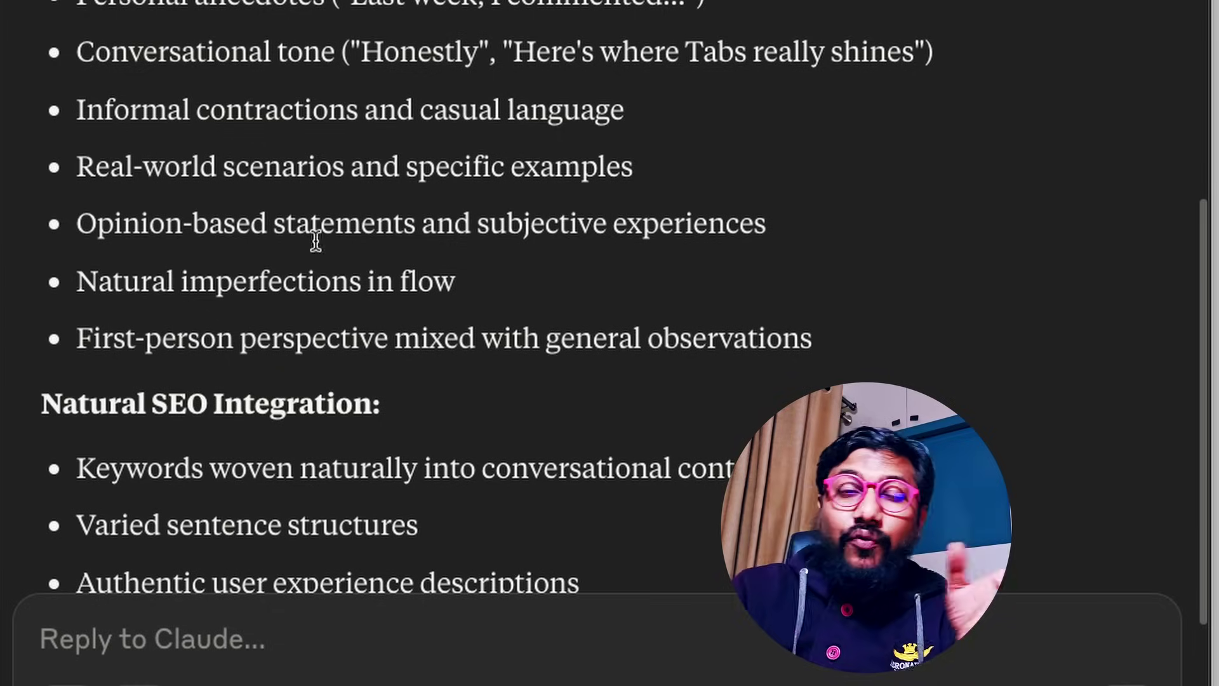